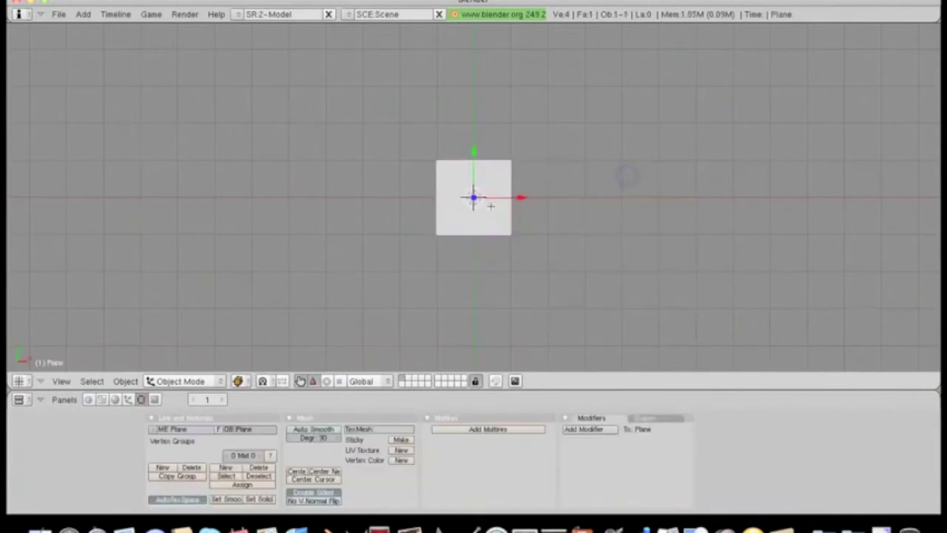
Subdivide the plane twice in Edit Mode into a 4×4 grid.
{"action": "key", "text": "Tab"}
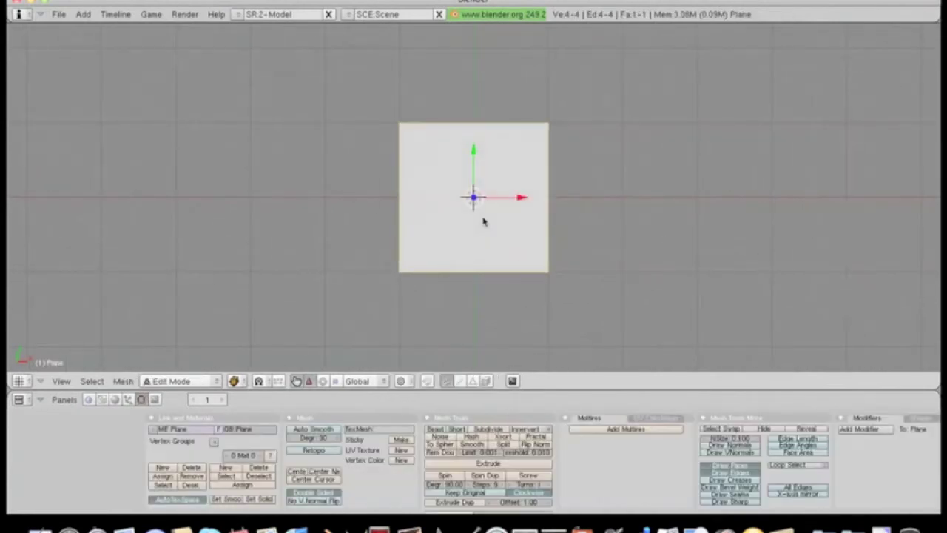
{"action": "left_click", "coordinate": [490, 433]}
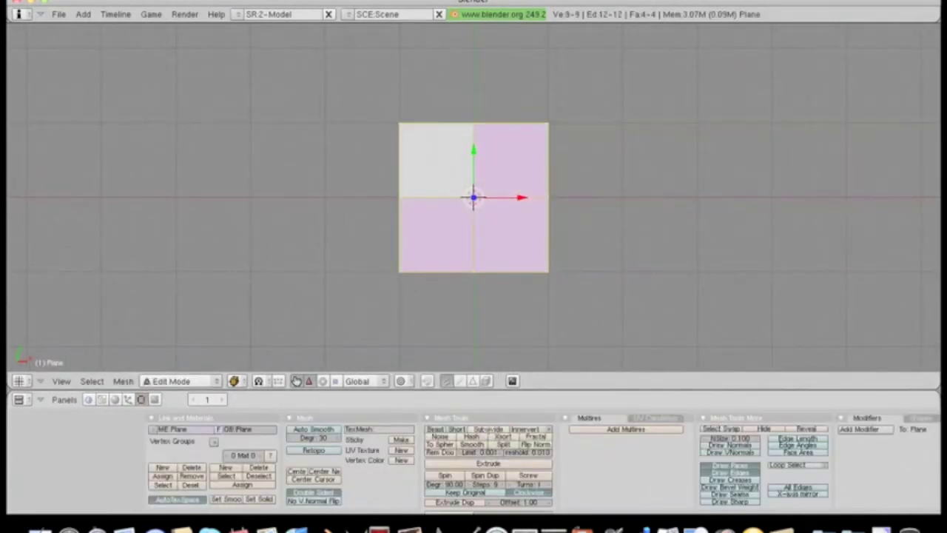
{"action": "left_click", "coordinate": [489, 433]}
Extrude the grid's top-left edge 0.5 units to the left along X.
{"action": "key", "text": "a"}
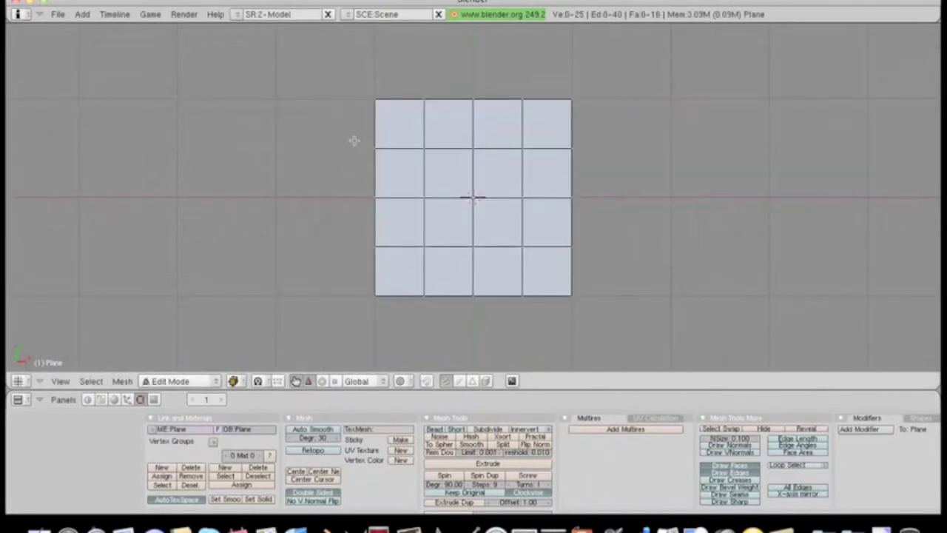
{"action": "right_click", "coordinate": [356, 145]}
{"action": "key", "text": "e"}
{"action": "left_click", "coordinate": [371, 120]}
{"action": "type", "text": "x"}
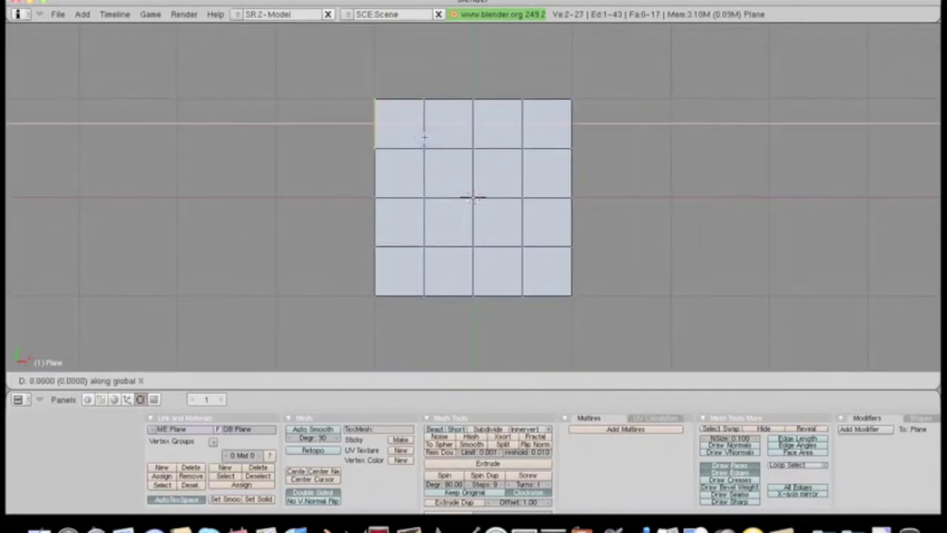
{"action": "type", "text": "-0.5"}
{"action": "key", "text": "Return"}
Extrude the top-left corner vertex into a new point constrained along Y.
{"action": "key", "text": "a"}
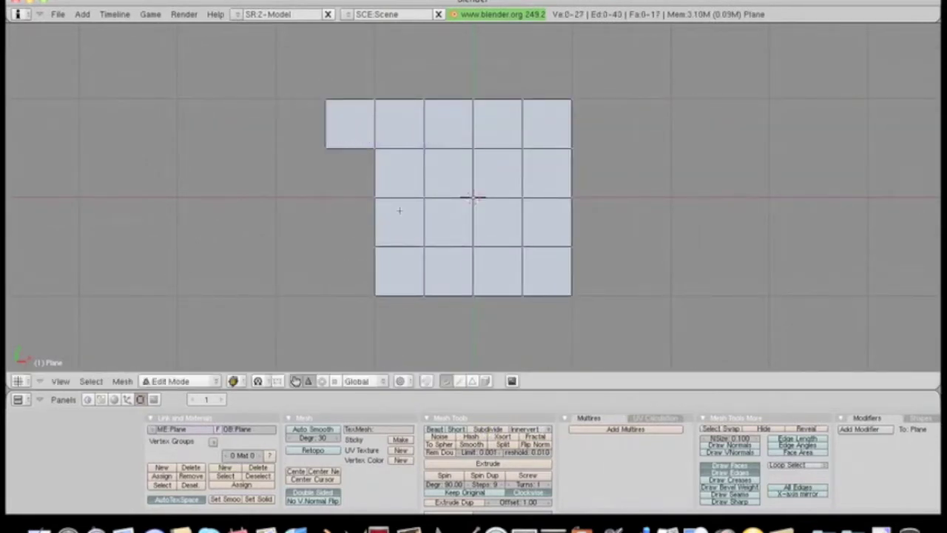
{"action": "right_click", "coordinate": [375, 99]}
{"action": "key", "text": "e"}
{"action": "key", "text": "y"}
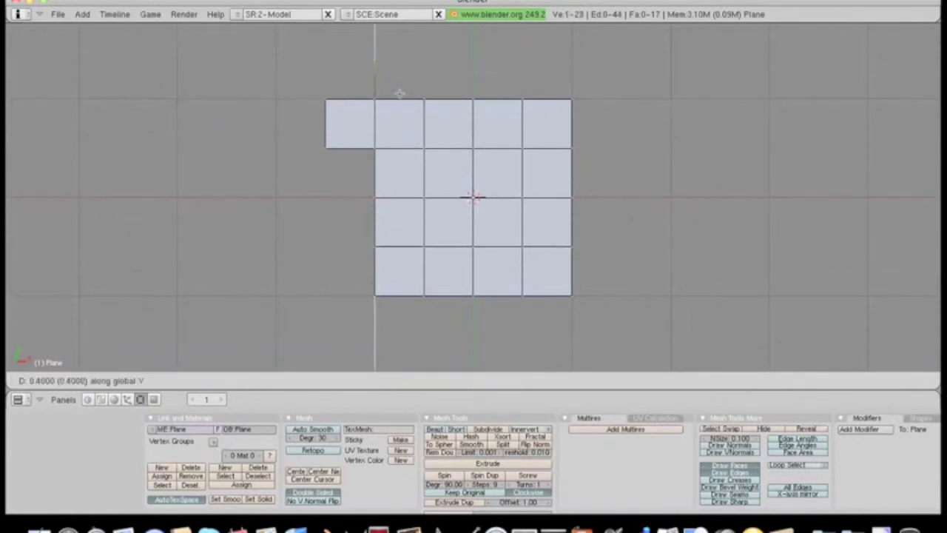
{"action": "key", "text": "Return"}
Fill two triangles between the new point and the neighbouring corner vertices.
{"action": "right_click", "coordinate": [325, 99], "text": "shift"}
{"action": "right_click", "coordinate": [375, 98], "text": "shift"}
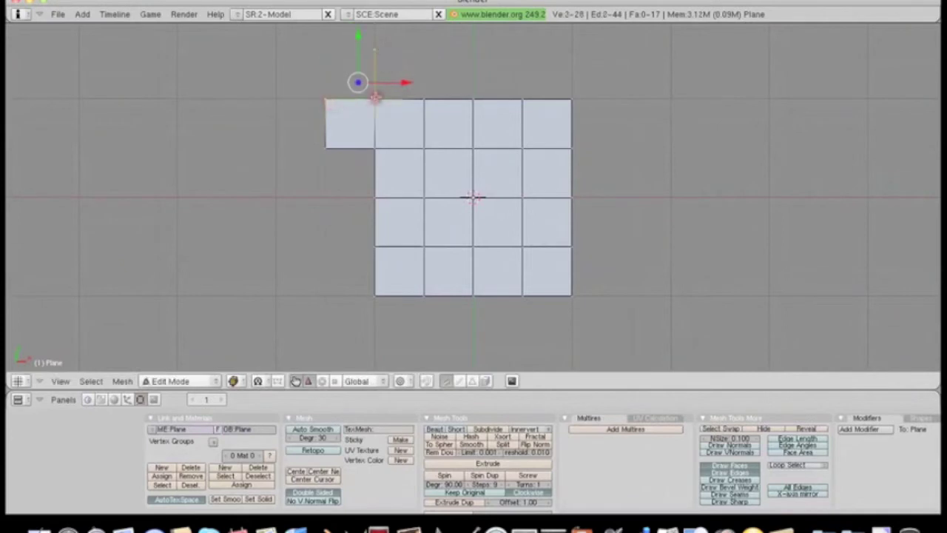
{"action": "key", "text": "f"}
{"action": "key", "text": "a"}
{"action": "right_click", "coordinate": [374, 98]}
{"action": "right_click", "coordinate": [374, 53], "text": "shift"}
{"action": "right_click", "coordinate": [424, 100], "text": "shift"}
{"action": "key", "text": "f"}
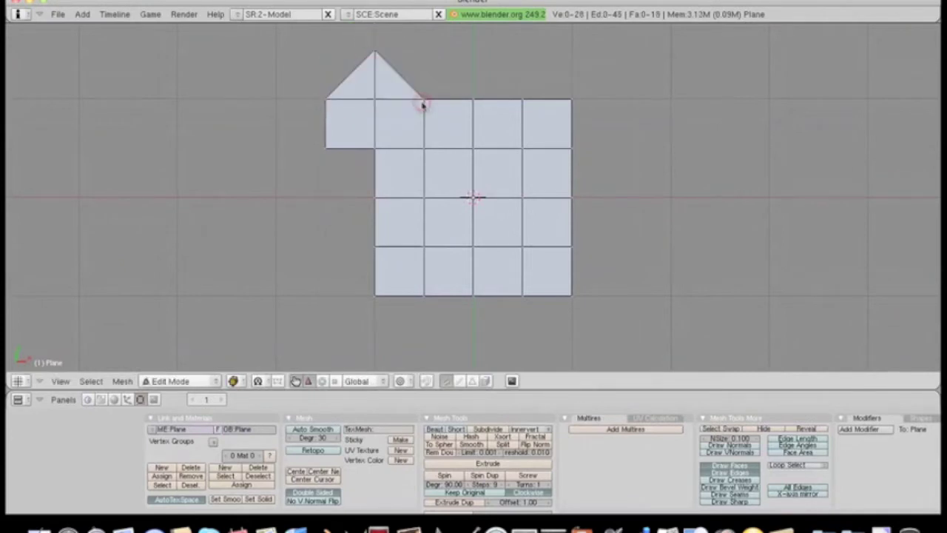
Erase the grid's top-left square face and the extruded left square face.
{"action": "left_click", "coordinate": [473, 381]}
{"action": "right_click", "coordinate": [391, 124]}
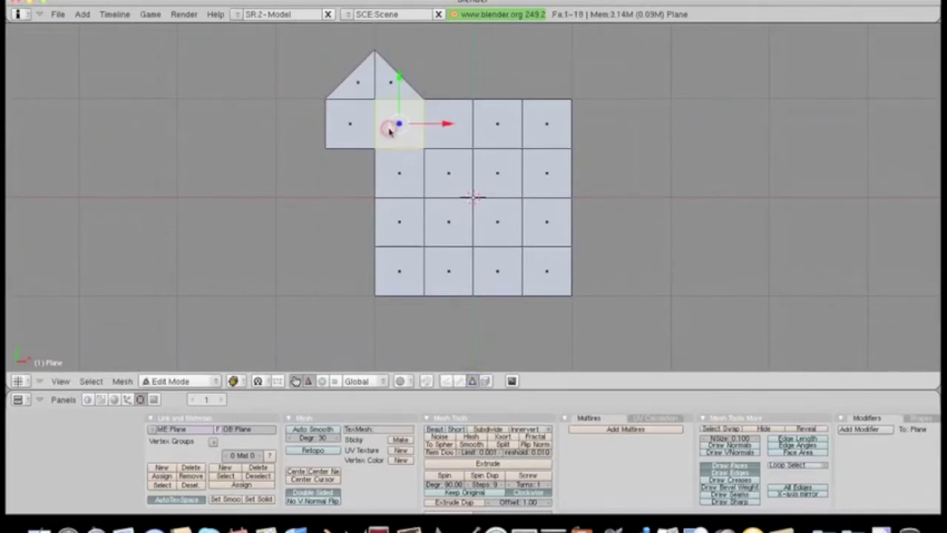
{"action": "key", "text": "x"}
{"action": "left_click", "coordinate": [390, 128]}
{"action": "right_click", "coordinate": [359, 138]}
{"action": "key", "text": "x"}
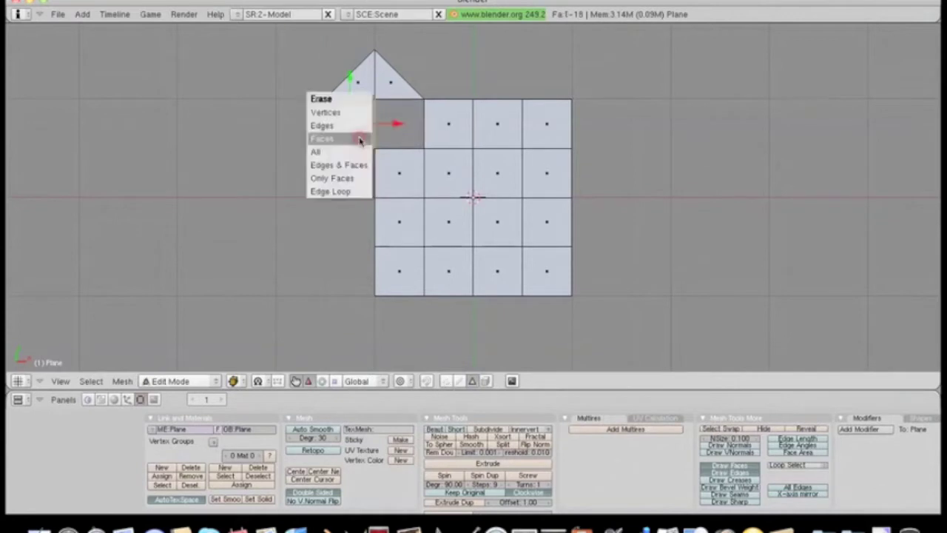
{"action": "left_click", "coordinate": [360, 137]}
Fill the remaining triangles to complete the four-triangle diamond.
{"action": "left_click", "coordinate": [444, 380]}
{"action": "right_click", "coordinate": [375, 148]}
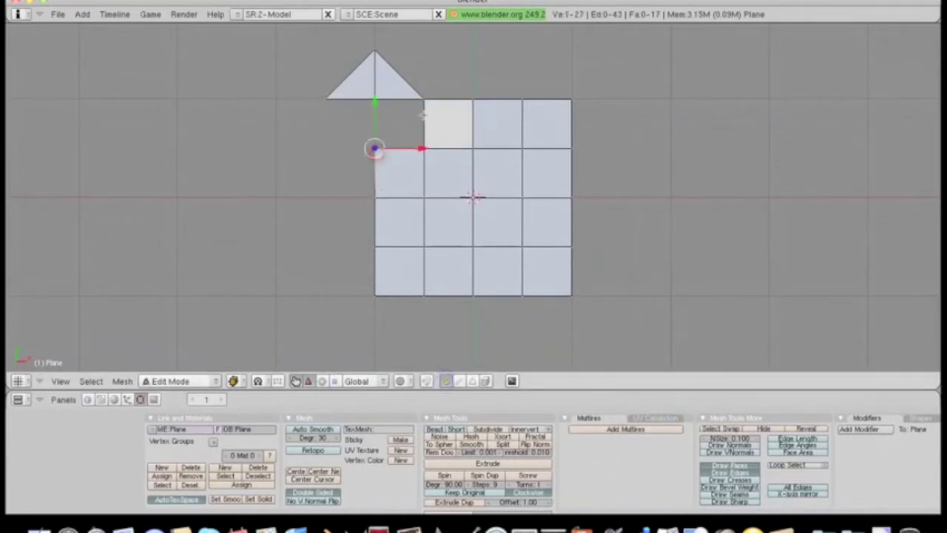
{"action": "right_click", "coordinate": [424, 99], "text": "shift"}
{"action": "right_click", "coordinate": [375, 99], "text": "shift"}
{"action": "key", "text": "f"}
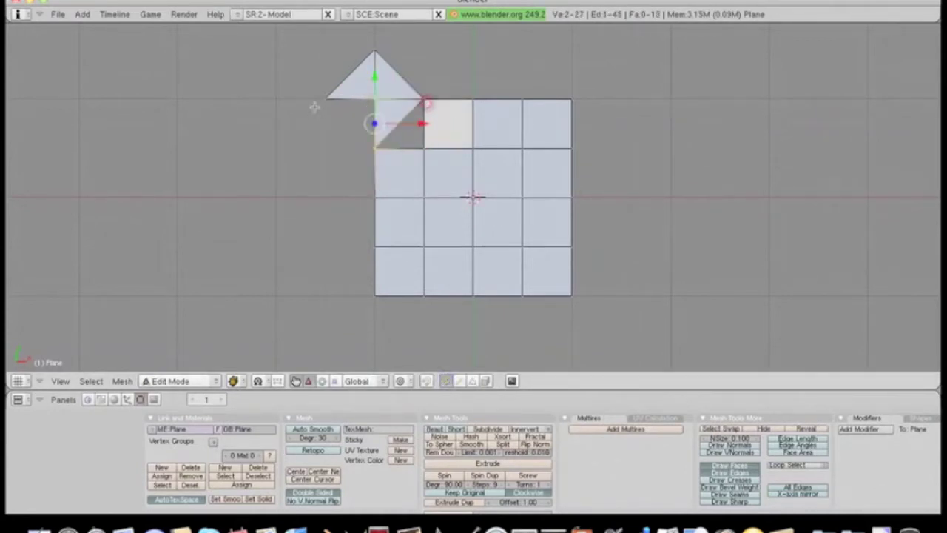
{"action": "right_click", "coordinate": [326, 98], "text": "shift"}
{"action": "key", "text": "f"}
Clear the selection and pick the diamond's lower vertical edge.
{"action": "key", "text": "a"}
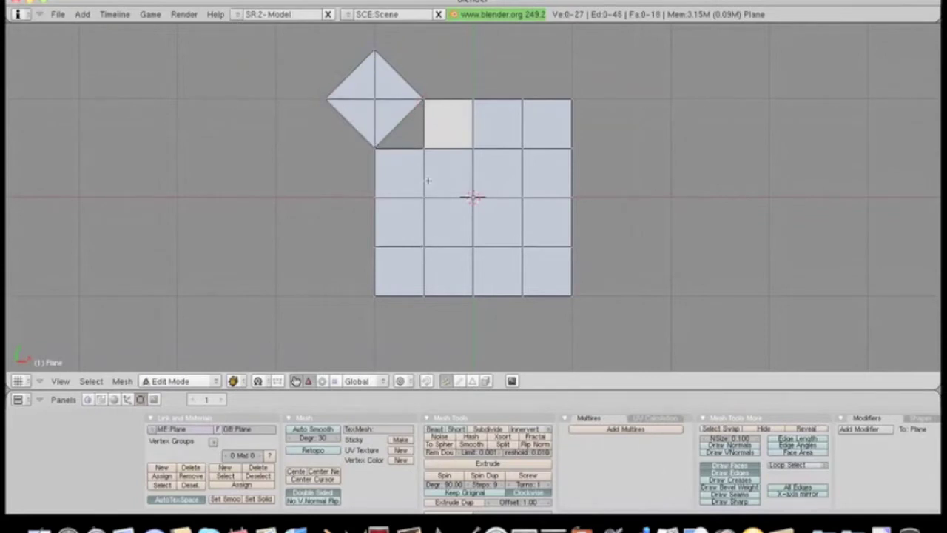
{"action": "key", "text": "x"}
{"action": "key", "text": "a"}
{"action": "key", "text": "a"}
{"action": "right_click", "coordinate": [362, 142]}
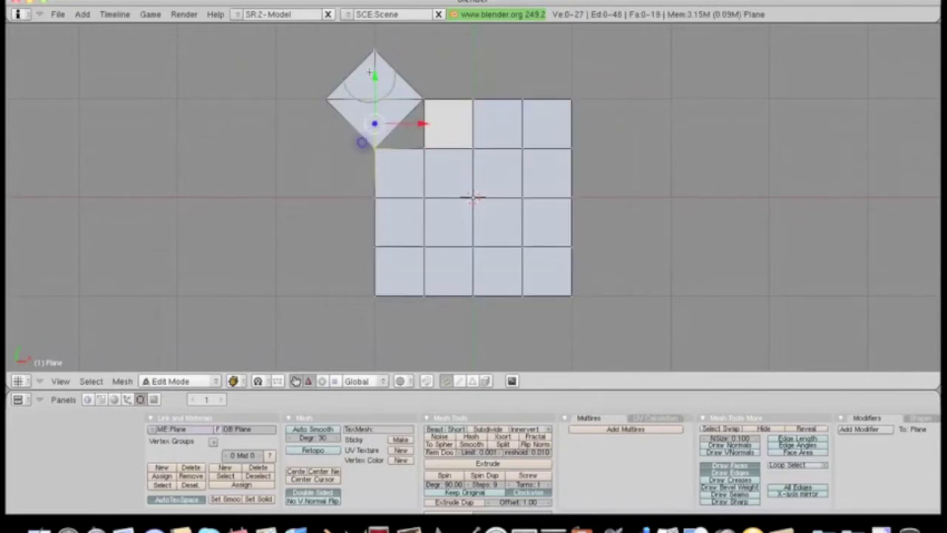
Separate the linked diamond into its own object.
{"action": "key", "text": "l"}
{"action": "key", "text": "p"}
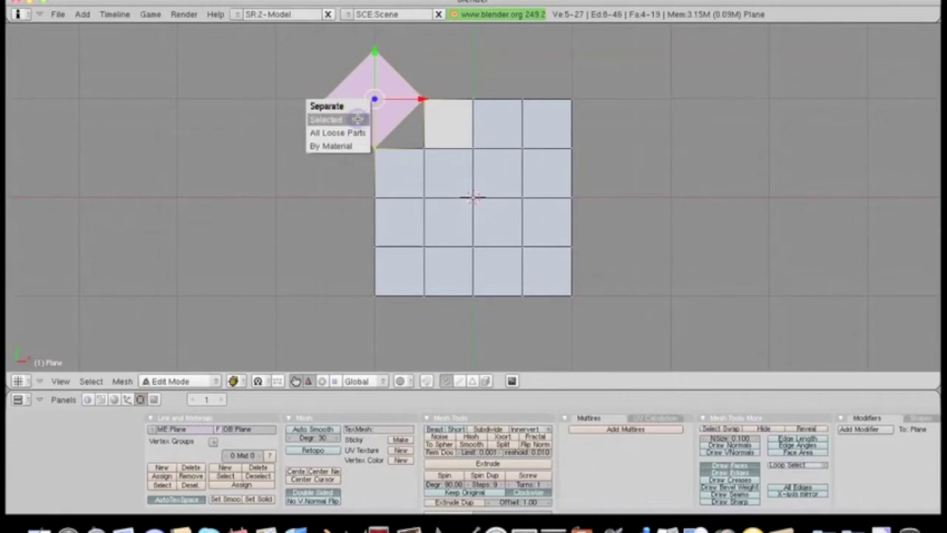
{"action": "left_click", "coordinate": [357, 119]}
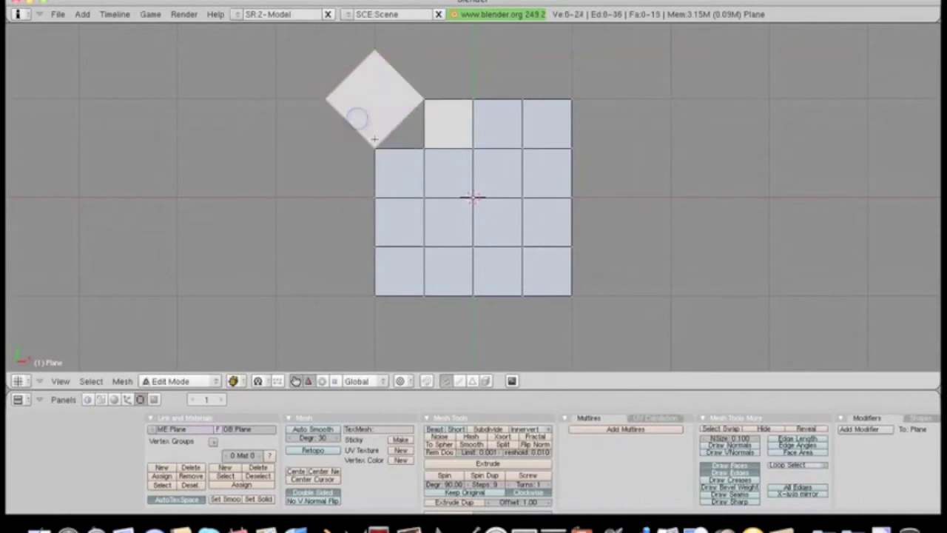
Erase the grid's top-right, bottom-right and bottom-left corner vertices.
{"action": "right_click", "coordinate": [571, 100]}
{"action": "right_click", "coordinate": [572, 295], "text": "shift"}
{"action": "right_click", "coordinate": [375, 295], "text": "shift"}
{"action": "key", "text": "x"}
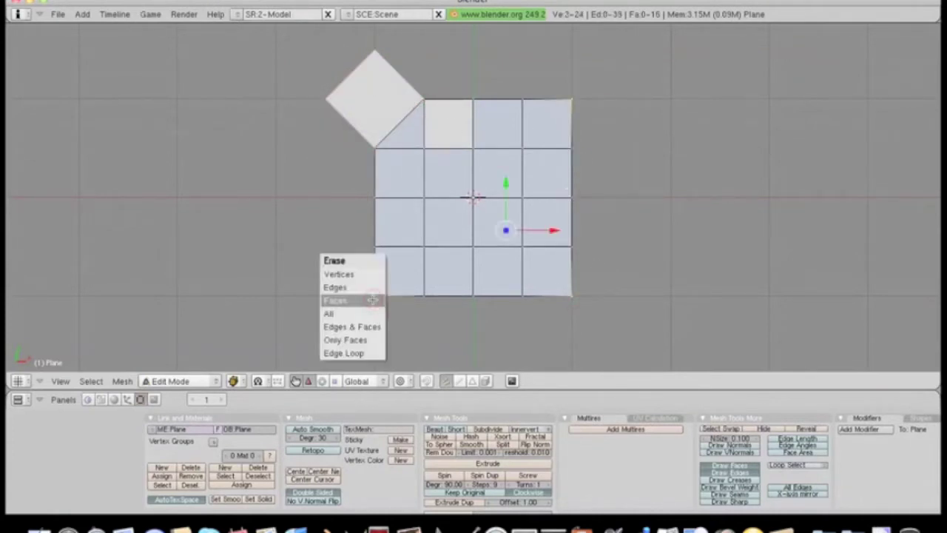
{"action": "left_click", "coordinate": [366, 274]}
Fill triangles across the bottom-left, bottom-right and top-right corner gaps.
{"action": "right_click", "coordinate": [375, 246]}
{"action": "right_click", "coordinate": [424, 247], "text": "shift"}
{"action": "right_click", "coordinate": [425, 297], "text": "shift"}
{"action": "key", "text": "f"}
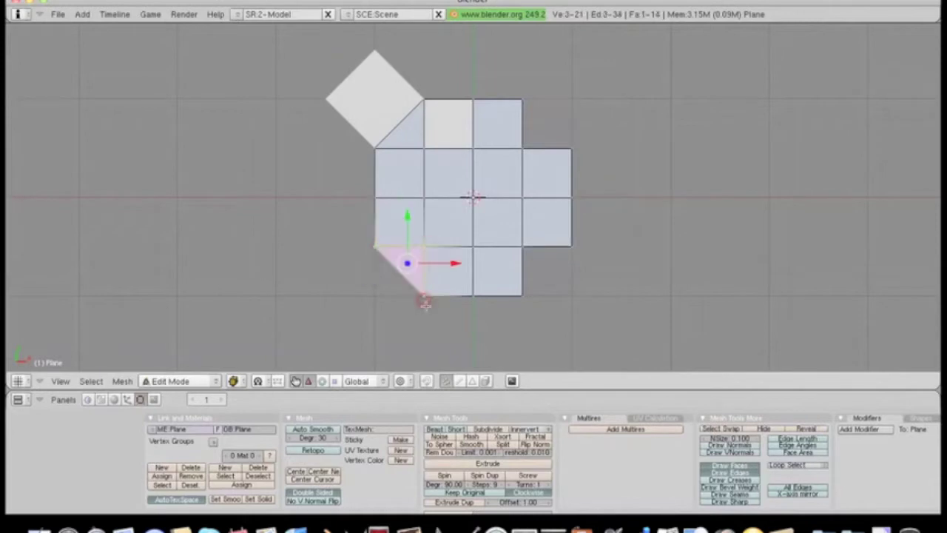
{"action": "right_click", "coordinate": [571, 246]}
{"action": "right_click", "coordinate": [523, 295], "text": "shift"}
{"action": "right_click", "coordinate": [522, 246], "text": "shift"}
{"action": "key", "text": "f"}
{"action": "right_click", "coordinate": [571, 148]}
{"action": "right_click", "coordinate": [523, 148], "text": "shift"}
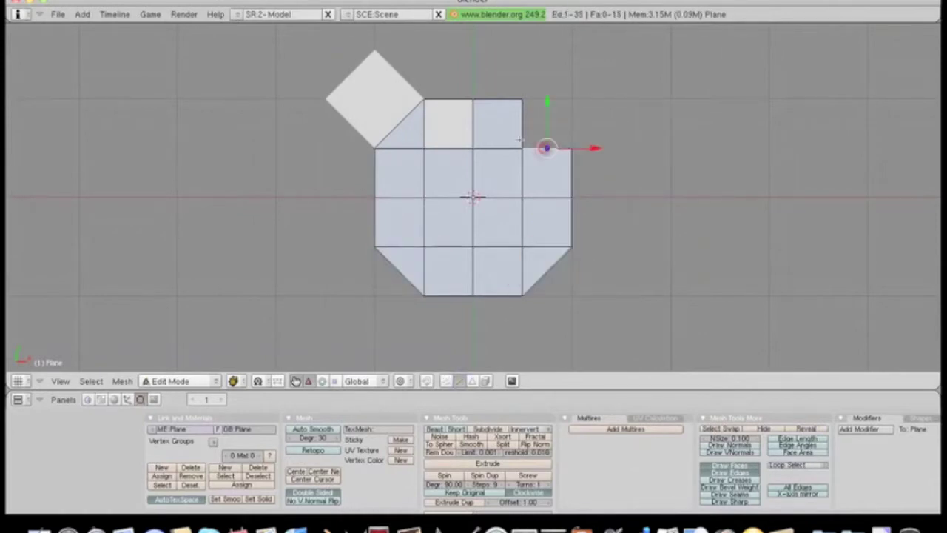
{"action": "right_click", "coordinate": [523, 99], "text": "shift"}
{"action": "key", "text": "f"}
Scale the whole octagon down to 0.933.
{"action": "key", "text": "a"}
{"action": "key", "text": "a"}
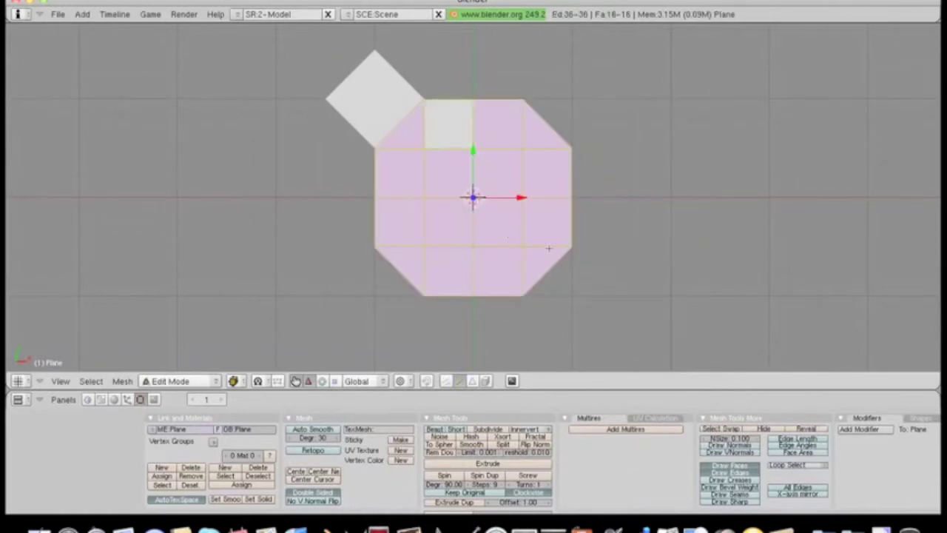
{"action": "key", "text": "s"}
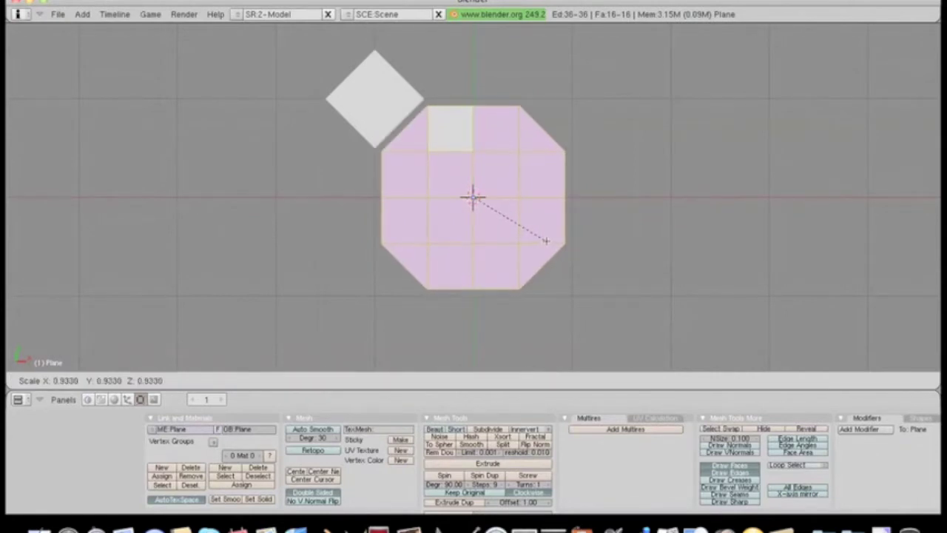
{"action": "left_click", "coordinate": [548, 241]}
Scale the diamond plane's mesh down to 0.9065.
{"action": "key", "text": "Tab"}
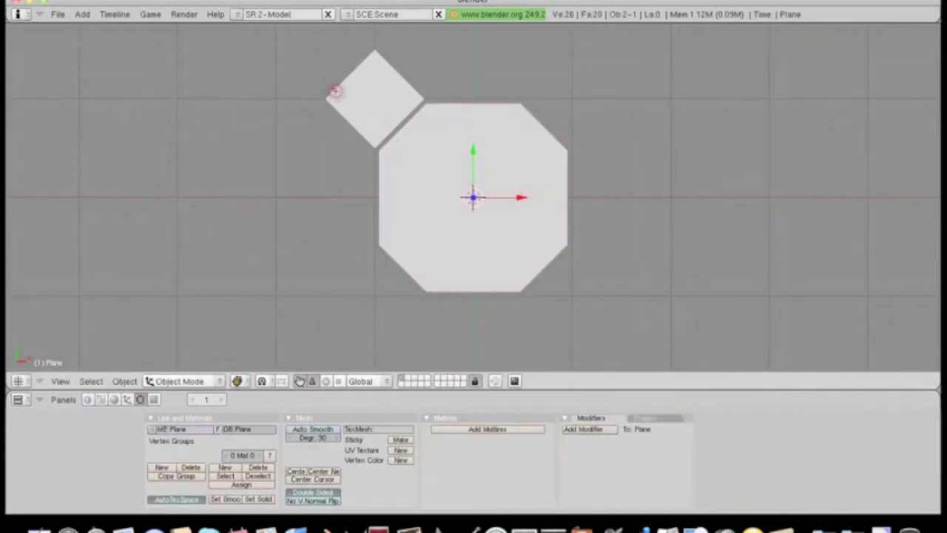
{"action": "right_click", "coordinate": [352, 100]}
{"action": "key", "text": "Tab"}
{"action": "key", "text": "s"}
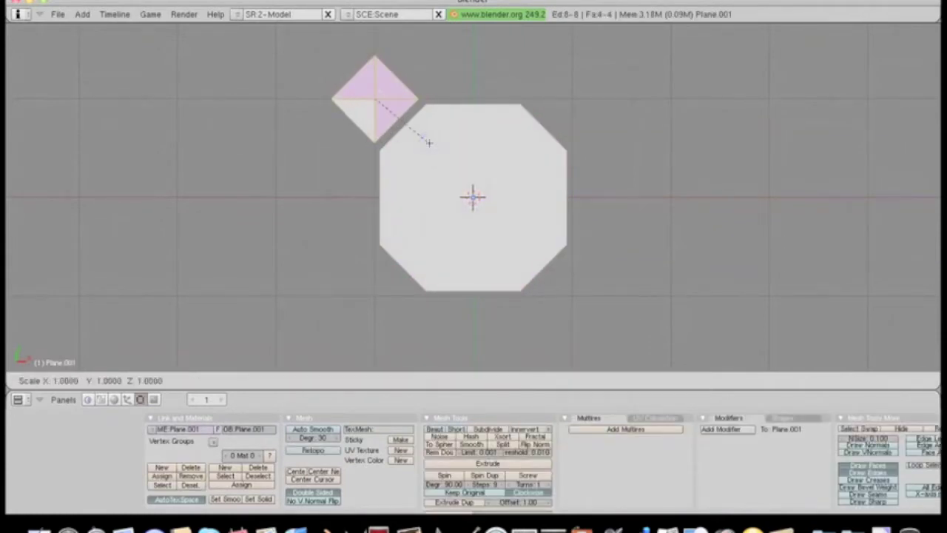
{"action": "left_click", "coordinate": [426, 141]}
{"action": "key", "text": "a"}
{"action": "key", "text": "Tab"}
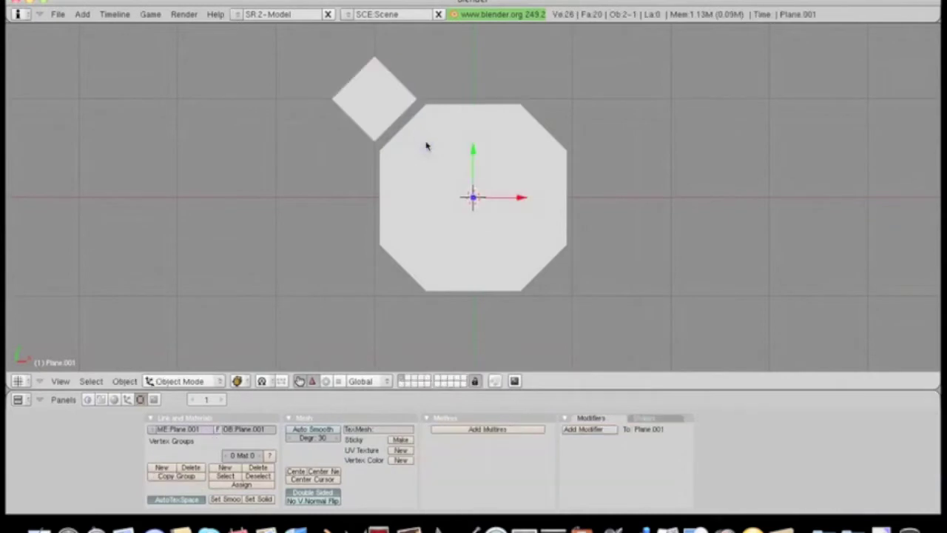
{"action": "key", "text": "a"}
{"action": "right_click", "coordinate": [374, 104]}
{"action": "key", "text": "Tab"}
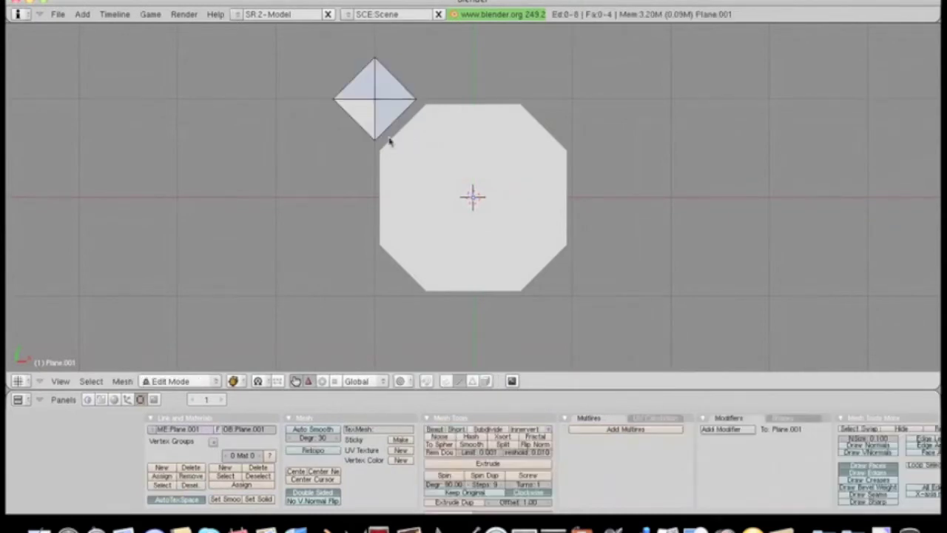
{"action": "key", "text": "Tab"}
Extrude the octagon's faces as a region 0.2 units up on Z.
{"action": "right_click", "coordinate": [433, 180]}
{"action": "key", "text": "Tab"}
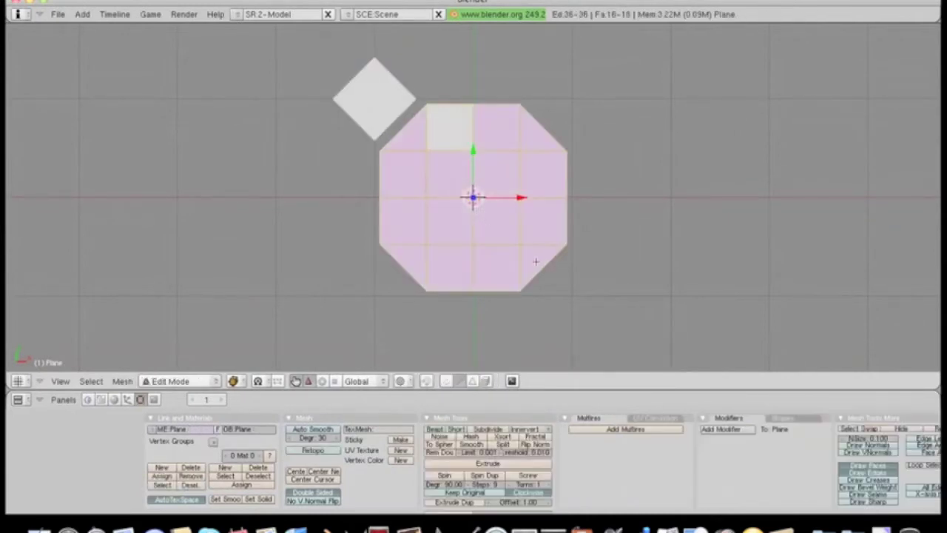
{"action": "middle_click_drag", "start_coordinate": [466, 297], "coordinate": [466, 296]}
{"action": "key", "text": "e"}
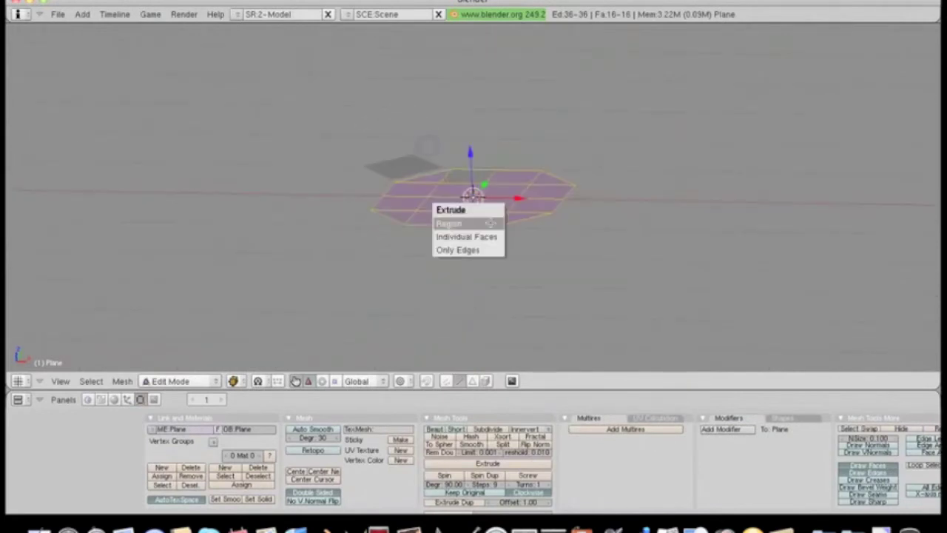
{"action": "left_click", "coordinate": [491, 222]}
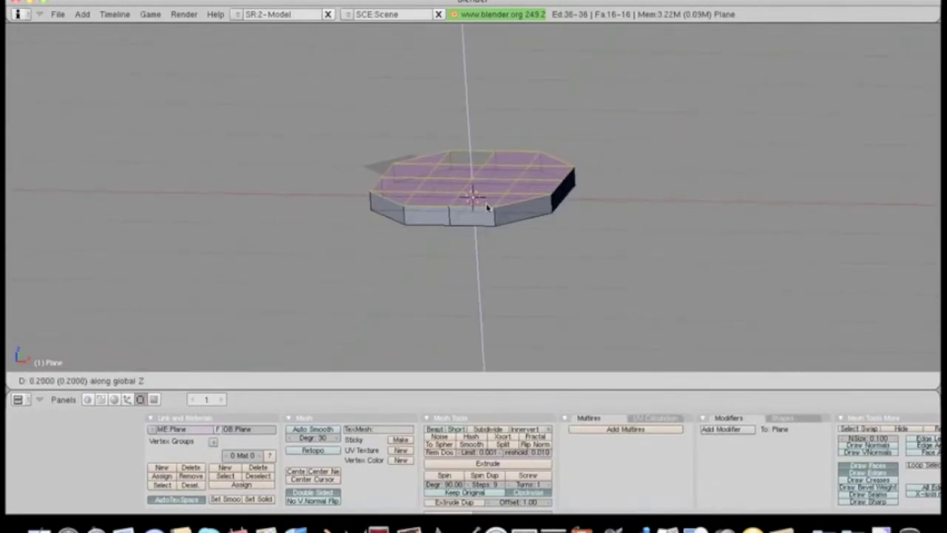
{"action": "left_click", "coordinate": [487, 208]}
From top view, scale the octagon's raised top face to 0.8734 for a bevelled rim.
{"action": "left_click", "coordinate": [60, 381]}
{"action": "left_click", "coordinate": [67, 273]}
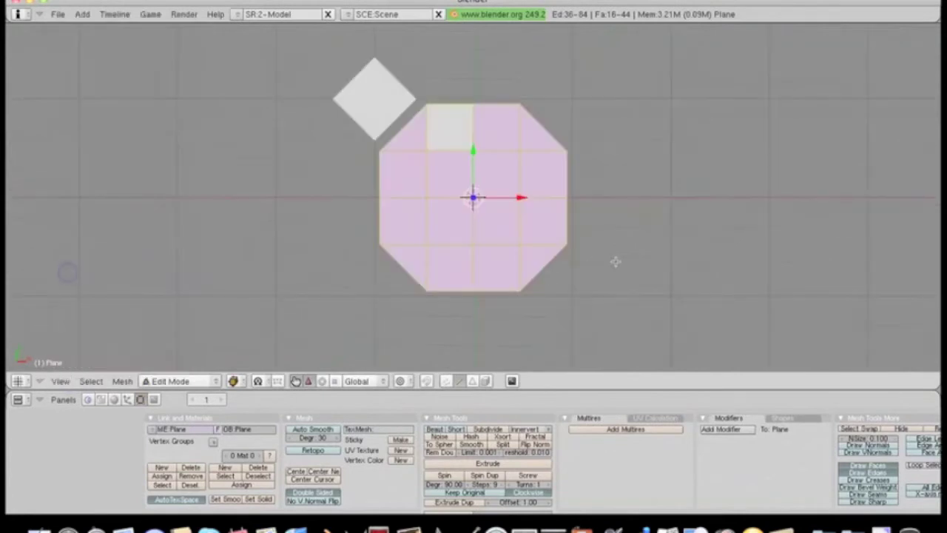
{"action": "key", "text": "s"}
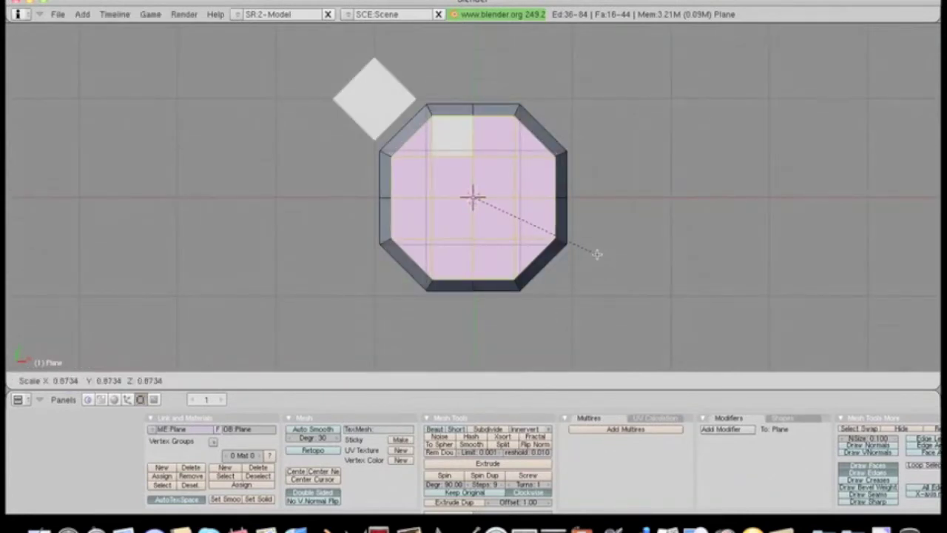
{"action": "left_click", "coordinate": [597, 254]}
Extrude the small square's face upward as a region.
{"action": "key", "text": "Tab"}
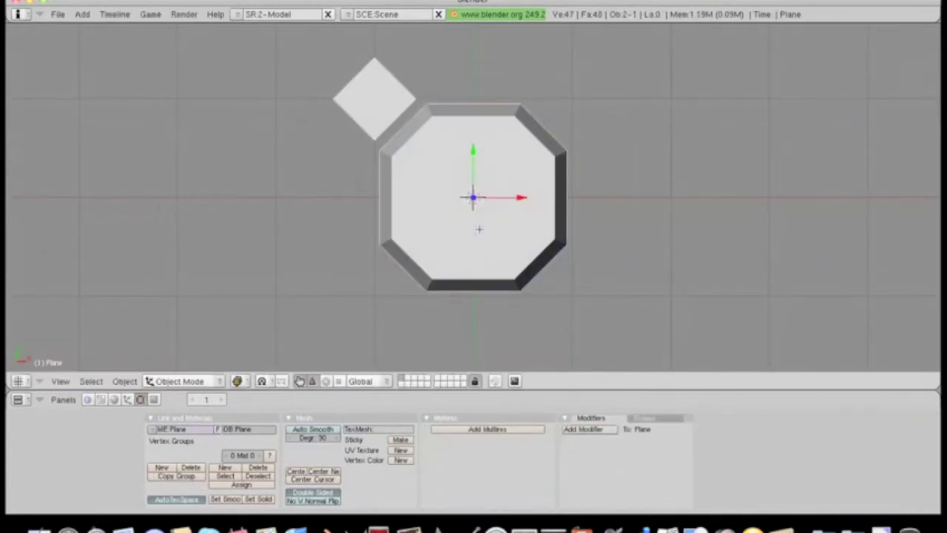
{"action": "key", "text": "Tab"}
{"action": "middle_click_drag", "start_coordinate": [402, 201], "coordinate": [456, 205]}
{"action": "key", "text": "e"}
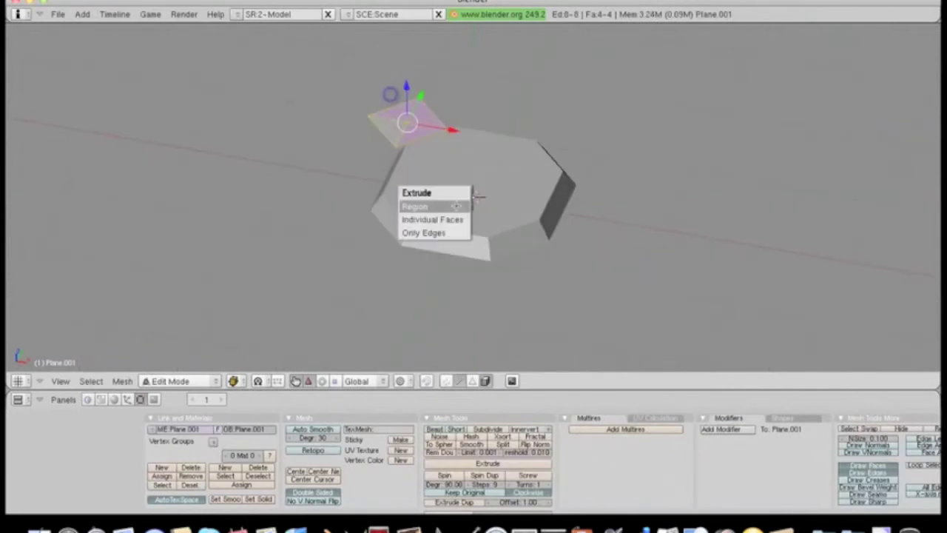
{"action": "left_click", "coordinate": [457, 205]}
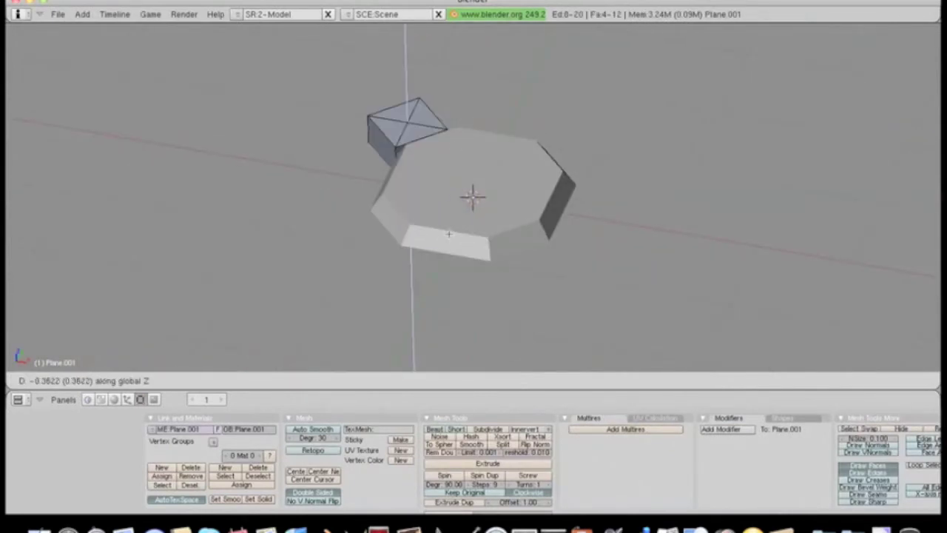
{"action": "left_click", "coordinate": [453, 182]}
From top view, shrink the raised small square's top.
{"action": "left_click", "coordinate": [61, 380]}
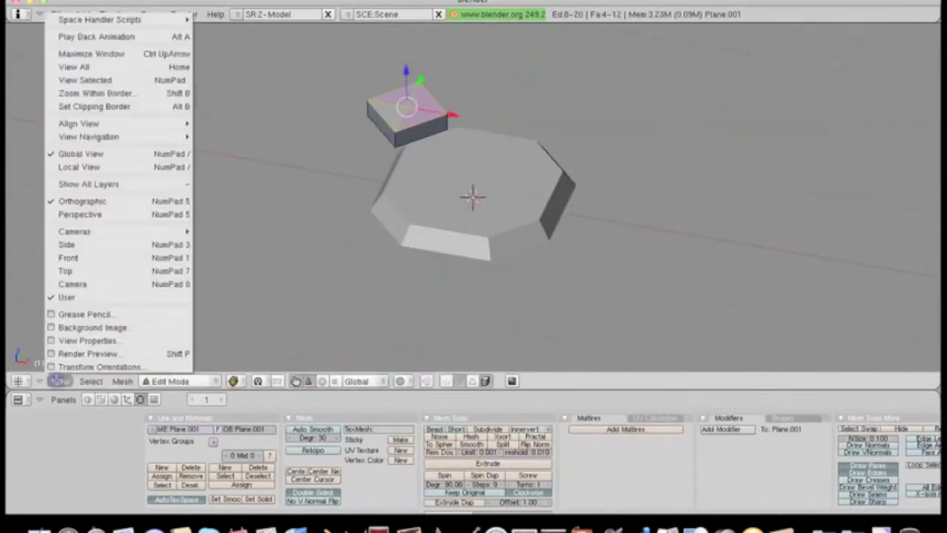
{"action": "left_click", "coordinate": [69, 271]}
{"action": "key", "text": "s"}
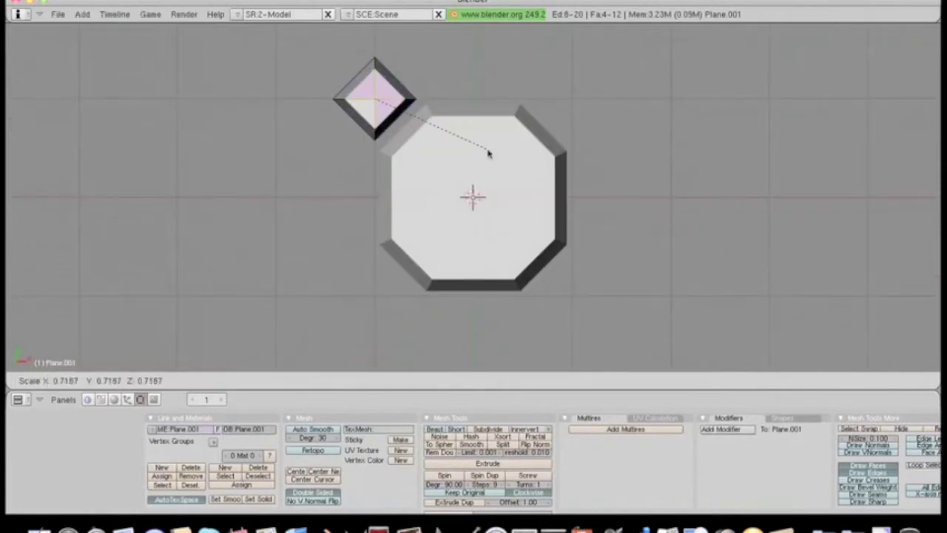
{"action": "left_click", "coordinate": [488, 151]}
Duplicate the small square 2 units to the right along X.
{"action": "key", "text": "Tab"}
{"action": "right_click", "coordinate": [377, 110]}
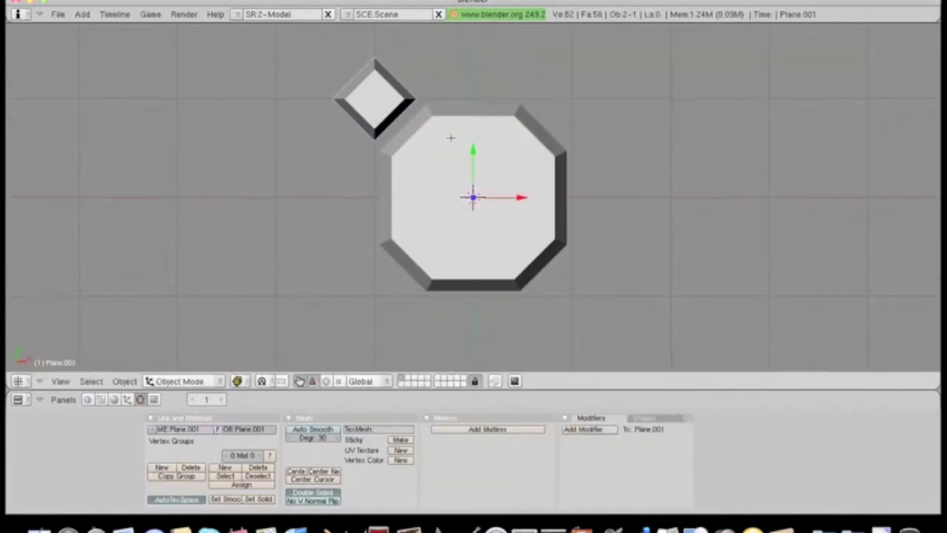
{"action": "key", "text": "Tab"}
{"action": "key", "text": "l"}
{"action": "key", "text": "shift+d"}
{"action": "key", "text": "x"}
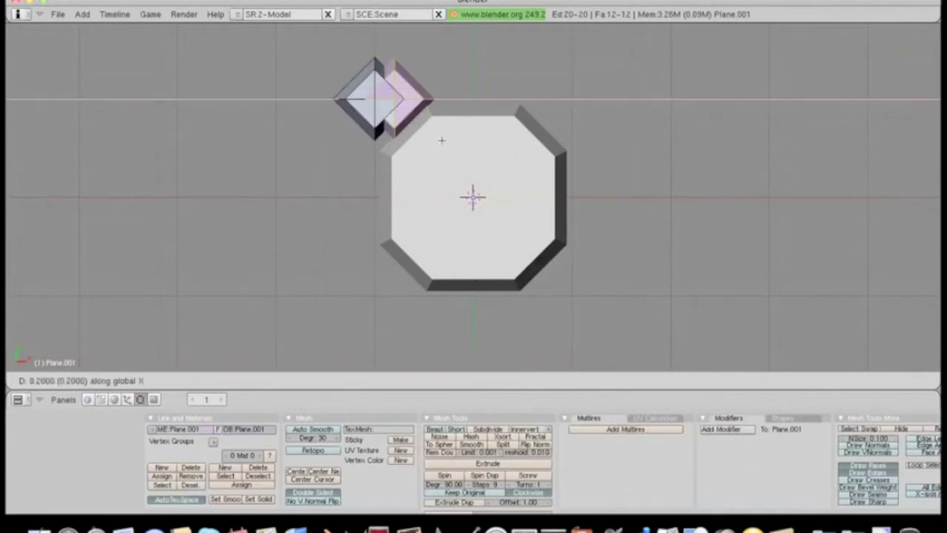
{"action": "left_click", "coordinate": [621, 127]}
Copy both squares down along Y below the octagon, then add a framing mesh.
{"action": "key", "text": "a"}
{"action": "key", "text": "a"}
{"action": "key", "text": "g"}
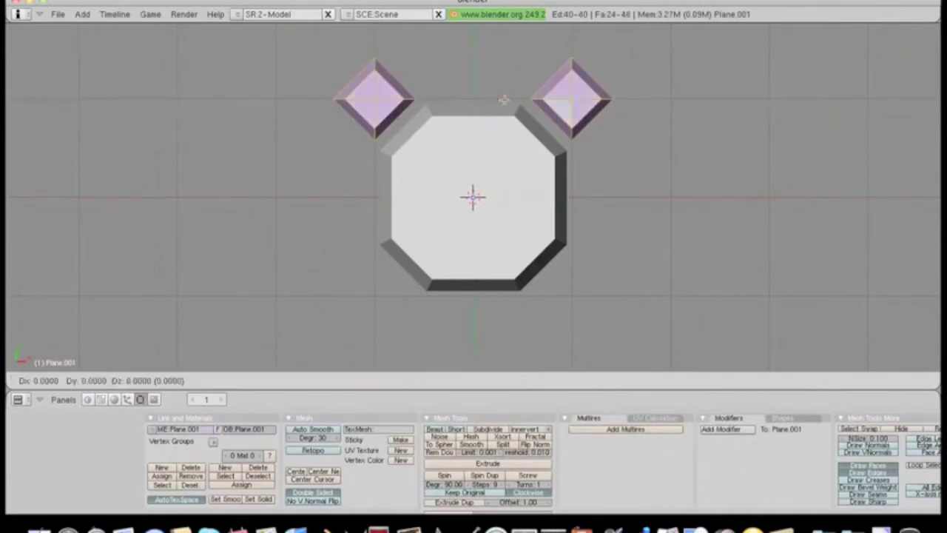
{"action": "key", "text": "y"}
{"action": "left_click", "coordinate": [499, 296]}
{"action": "key", "text": "a"}
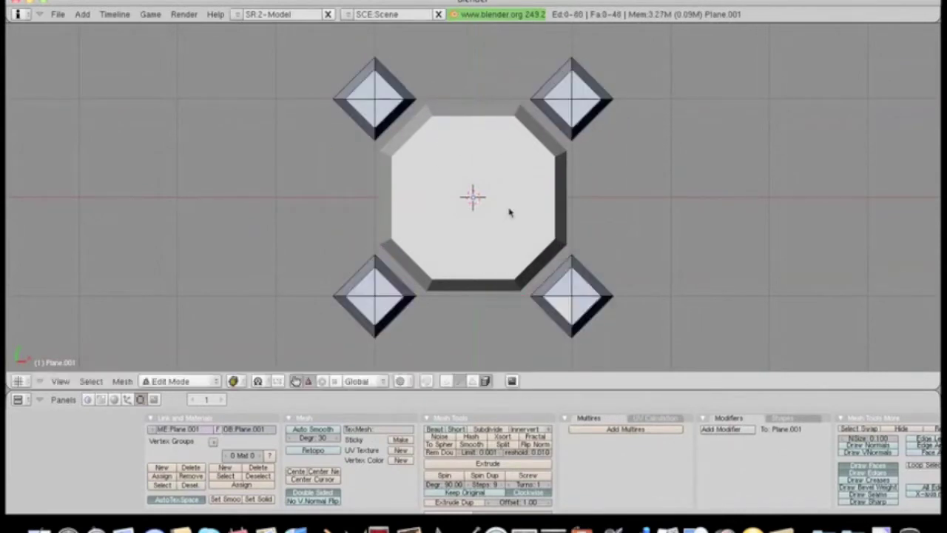
{"action": "key", "text": "Tab"}
{"action": "key", "text": "space"}
{"action": "left_click", "coordinate": [649, 205]}
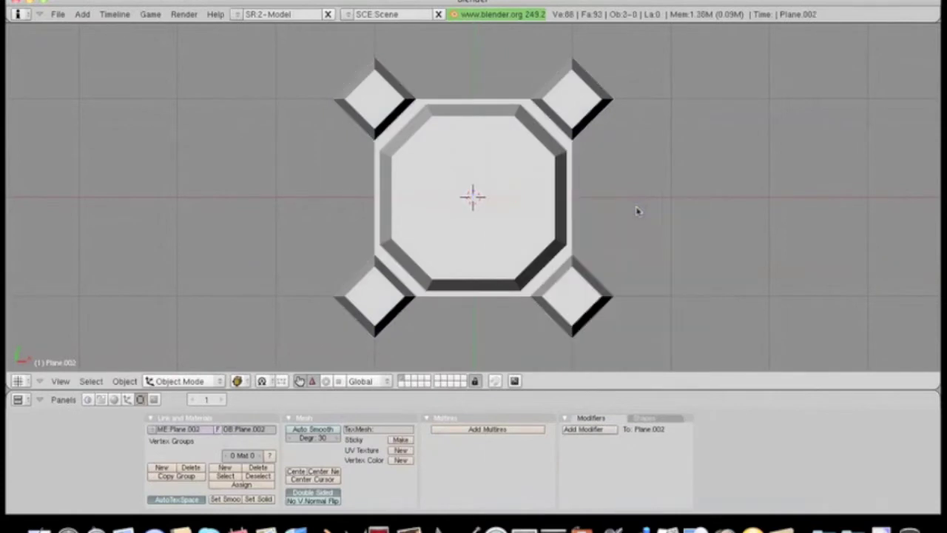
Make the tile object single-user, then add a camera raised above the tiles.
{"action": "right_click", "coordinate": [571, 291]}
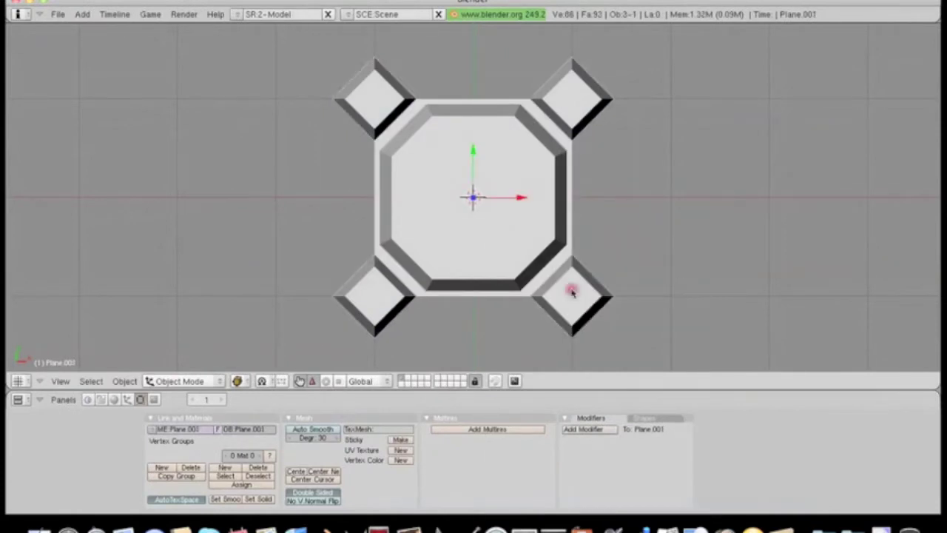
{"action": "key", "text": "u"}
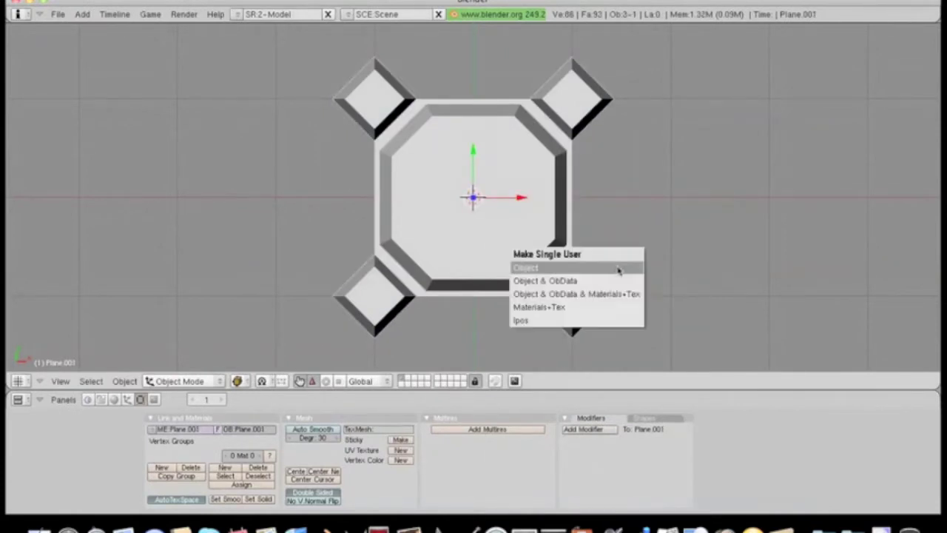
{"action": "key", "text": "a"}
{"action": "key", "text": "space"}
{"action": "mouse_move", "coordinate": [609, 244]}
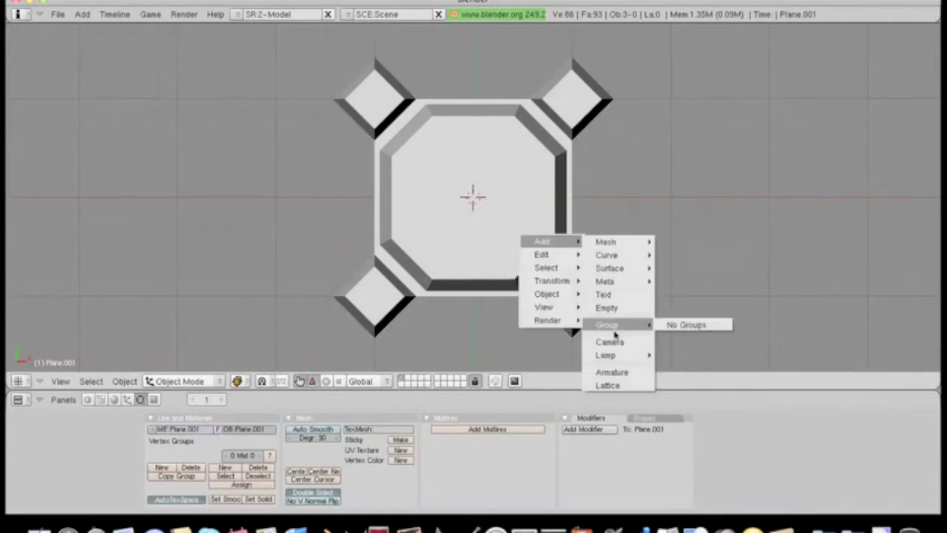
{"action": "left_click", "coordinate": [610, 342]}
{"action": "middle_click_drag", "start_coordinate": [499, 284], "coordinate": [353, 151]}
{"action": "left_click_drag", "start_coordinate": [453, 165], "coordinate": [205, 37]}
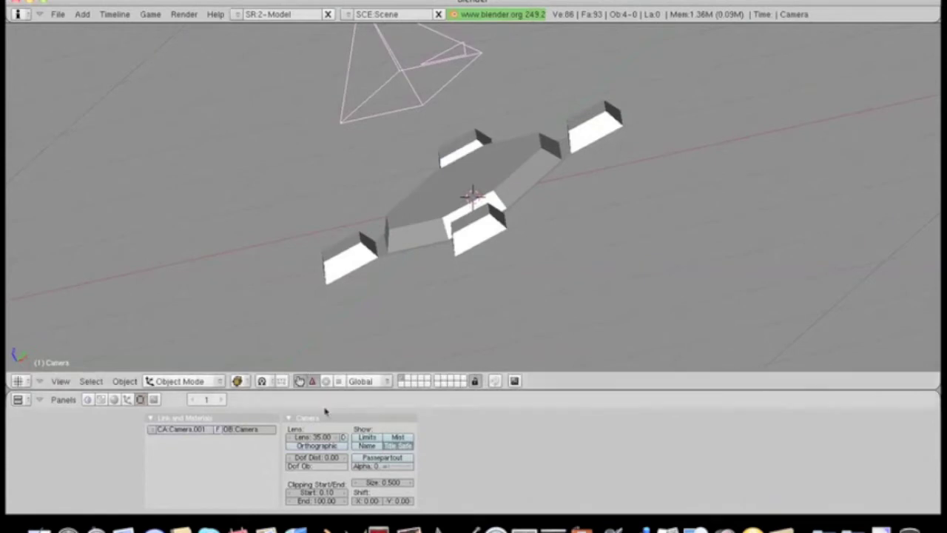
Make the camera orthographic with scale 2.00 and view through it.
{"action": "left_click", "coordinate": [323, 447]}
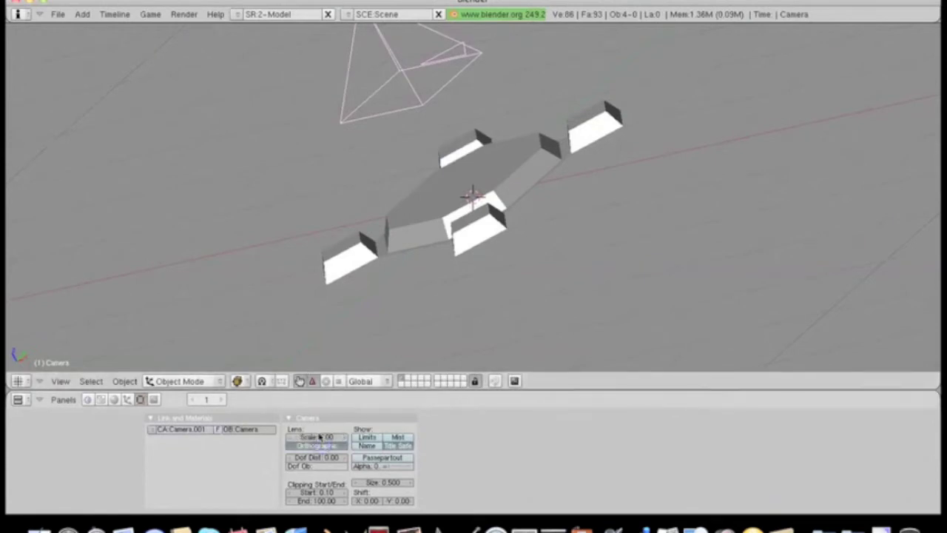
{"action": "left_click", "coordinate": [319, 437]}
{"action": "key", "text": "Return"}
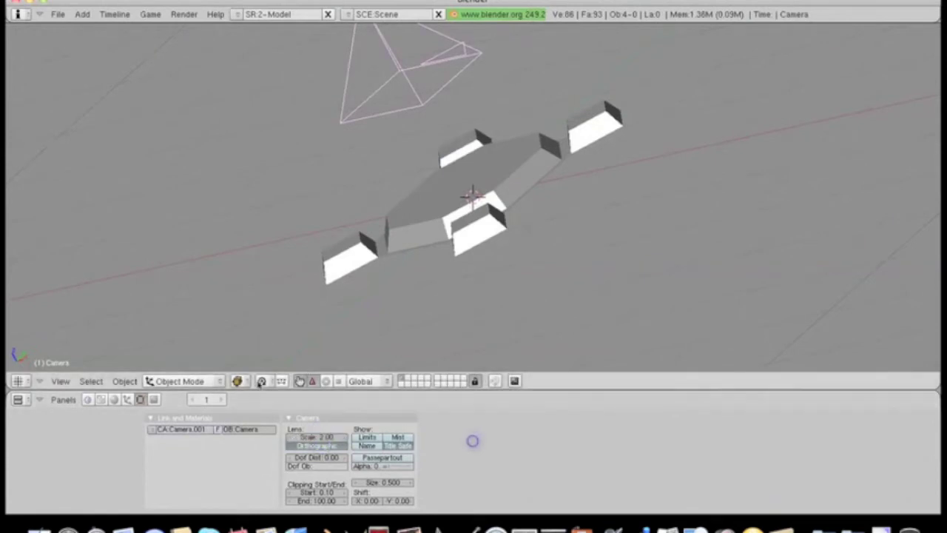
{"action": "left_click", "coordinate": [56, 382]}
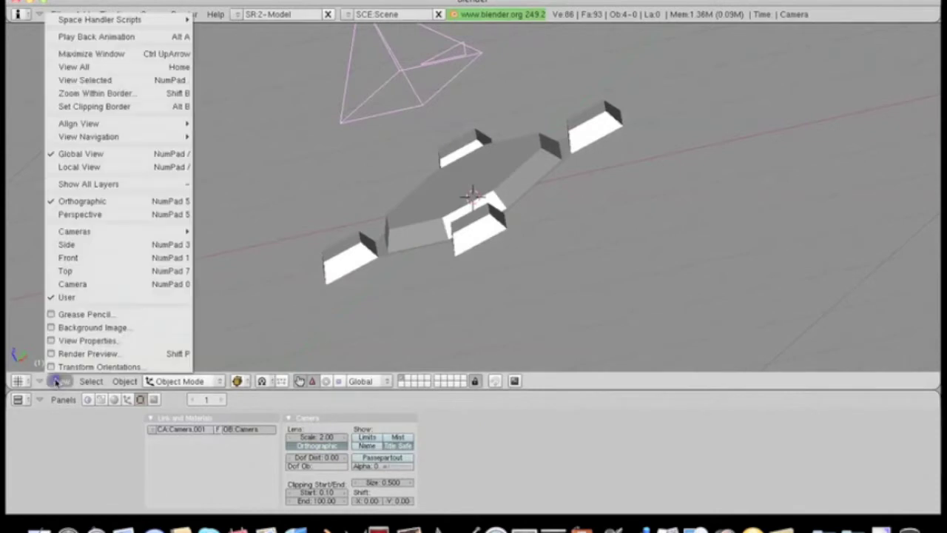
{"action": "left_click", "coordinate": [85, 283]}
{"action": "scroll", "coordinate": [239, 208], "scroll_direction": "down", "scroll_amount": 1}
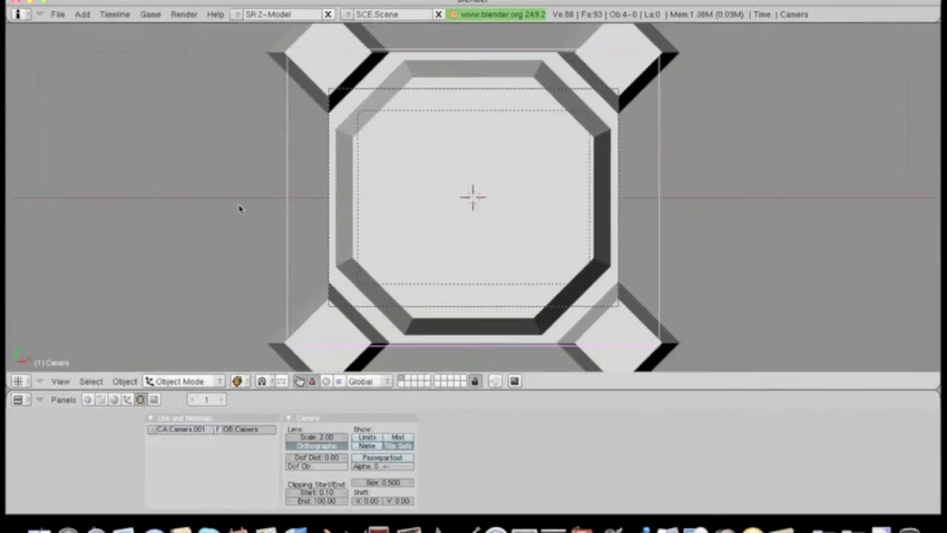
{"action": "left_click", "coordinate": [154, 400]}
Set the render SizeX and SizeY to 256 × 256.
{"action": "left_click", "coordinate": [589, 442]}
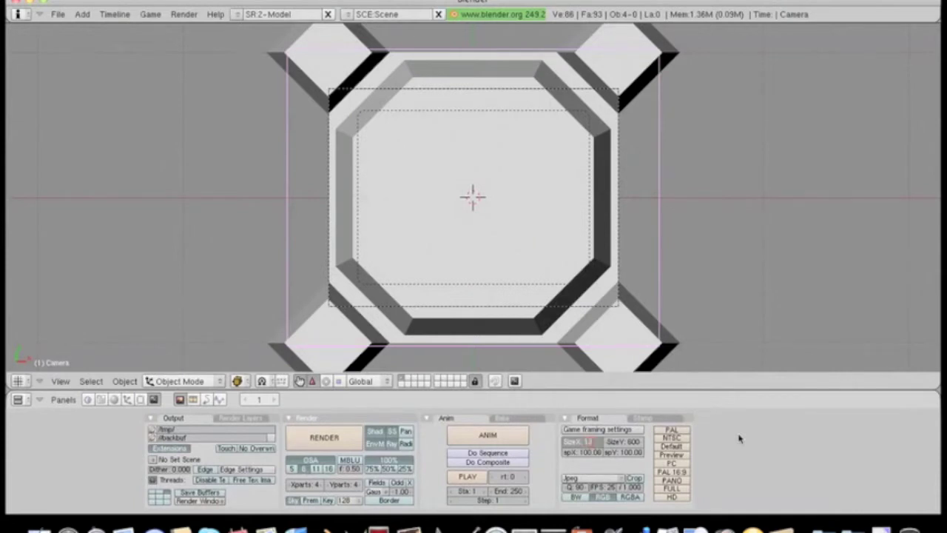
{"action": "type", "text": "128"}
{"action": "key", "text": "Return"}
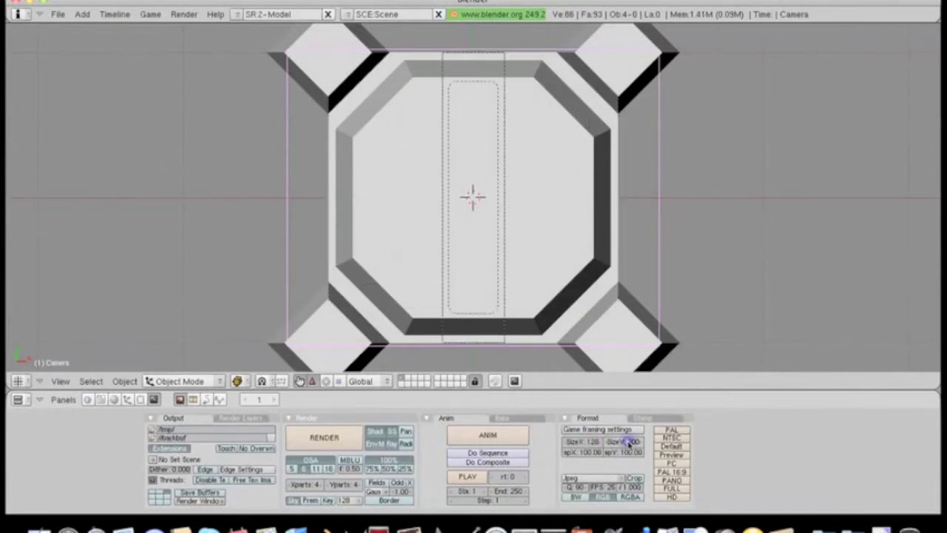
{"action": "left_click", "coordinate": [626, 442]}
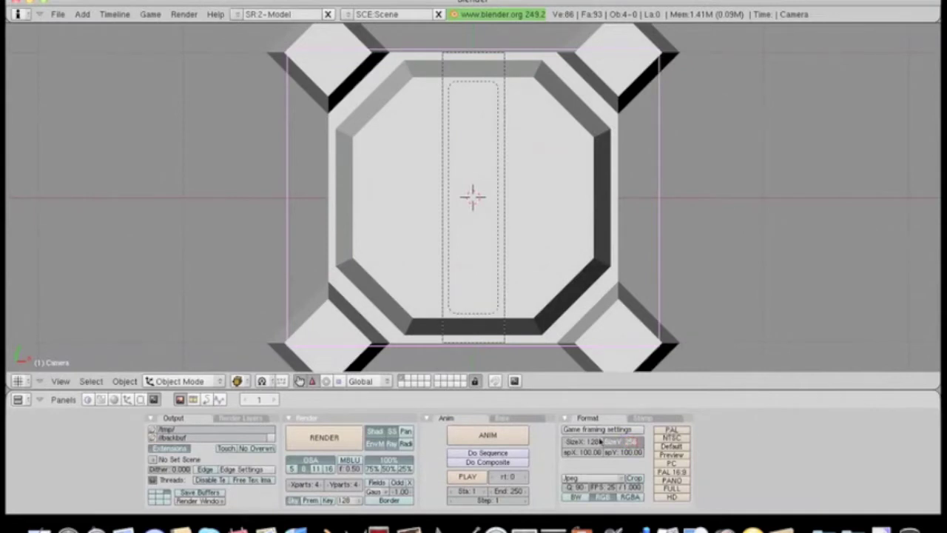
{"action": "type", "text": "256"}
{"action": "key", "text": "Return"}
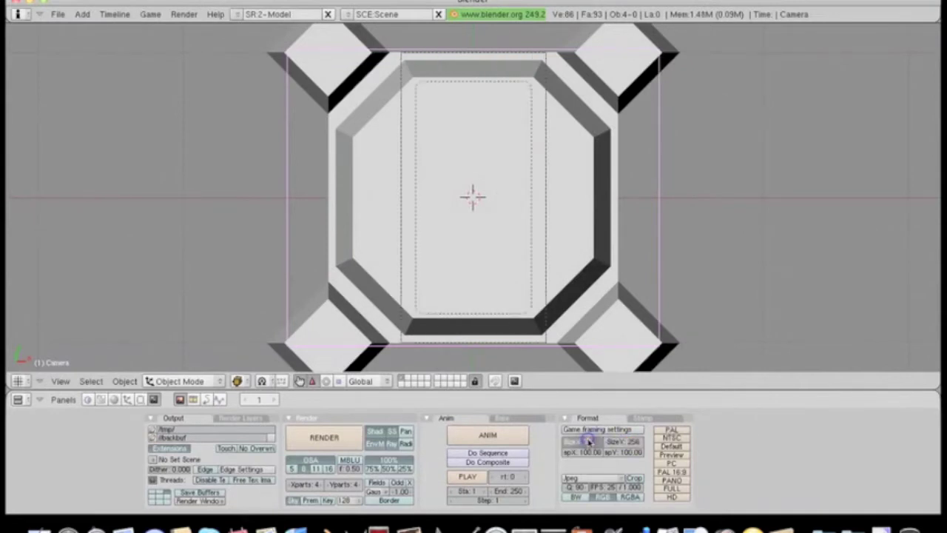
{"action": "left_click", "coordinate": [590, 442]}
{"action": "key", "text": "Return"}
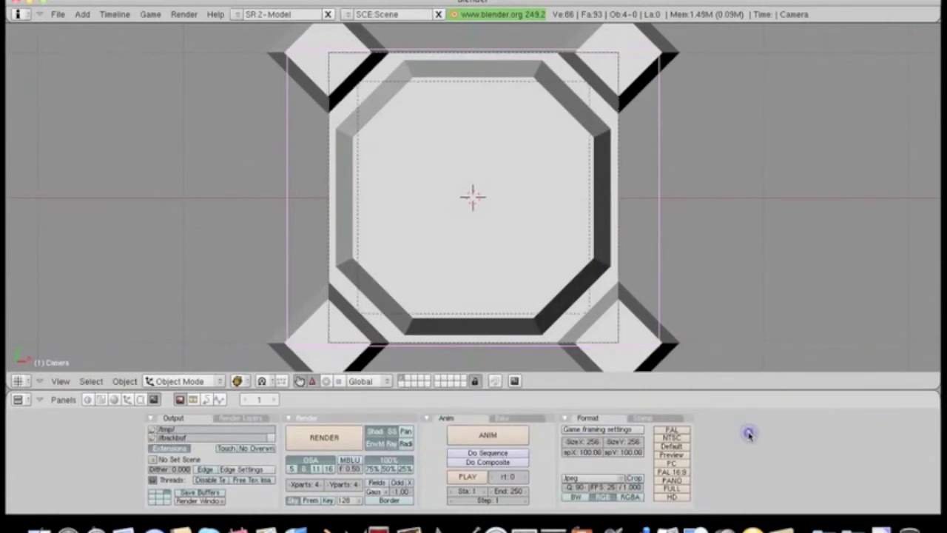
Run and close a test render, then select the octagon tile plane.
{"action": "left_click", "coordinate": [315, 438]}
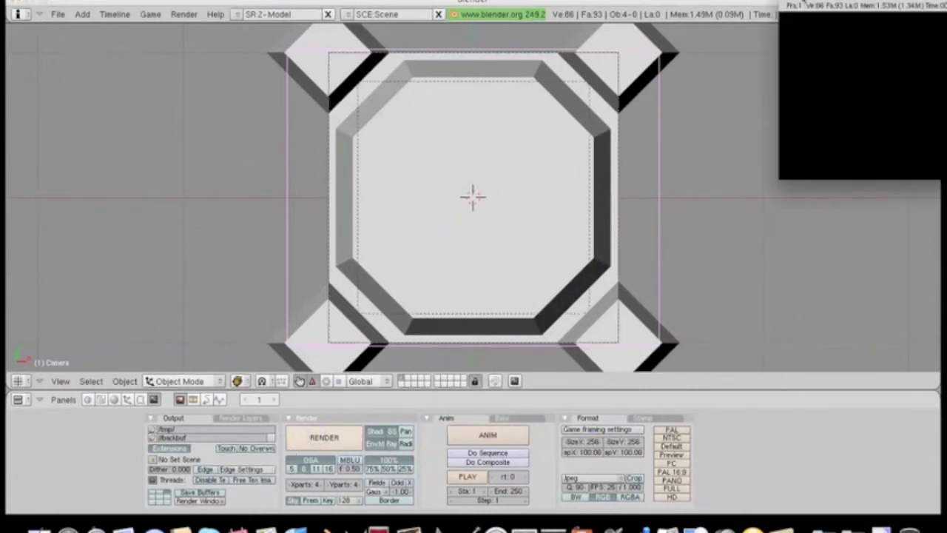
{"action": "left_click", "coordinate": [592, 181]}
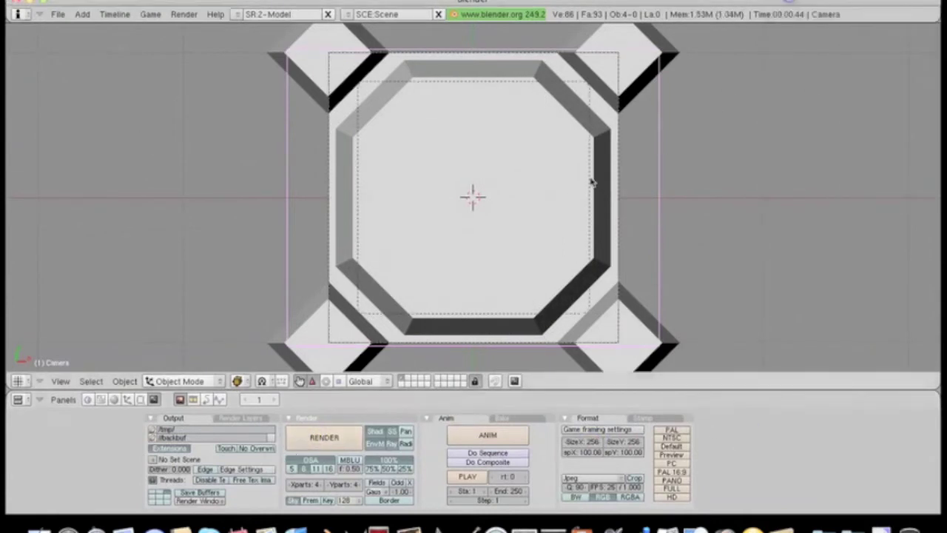
{"action": "right_click", "coordinate": [397, 215]}
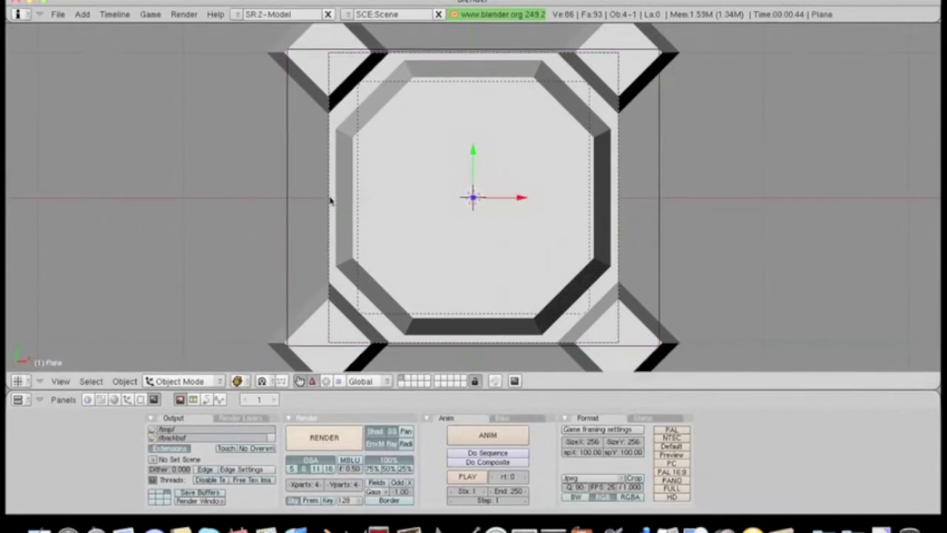
{"action": "left_click", "coordinate": [113, 400]}
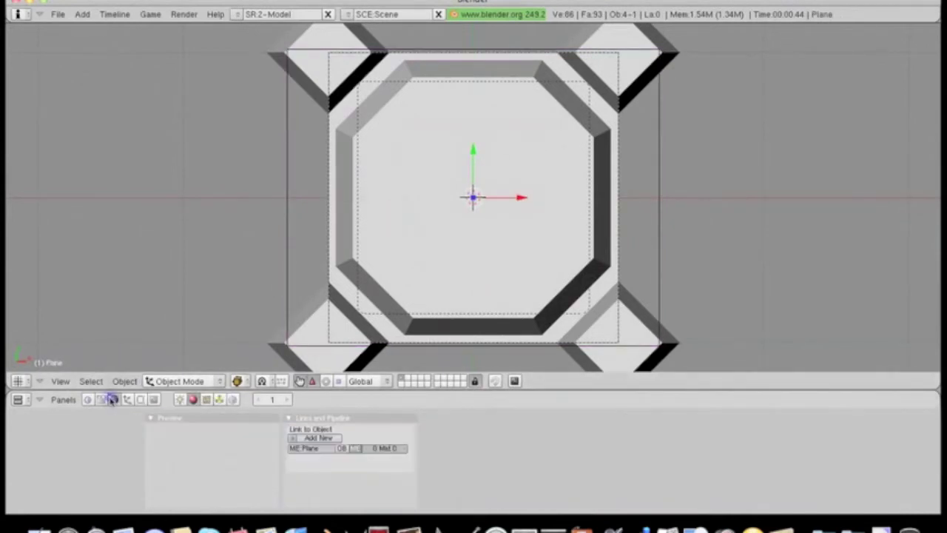
Give the plane a new shadeless material with its red value at 1.000.
{"action": "left_click", "coordinate": [311, 438]}
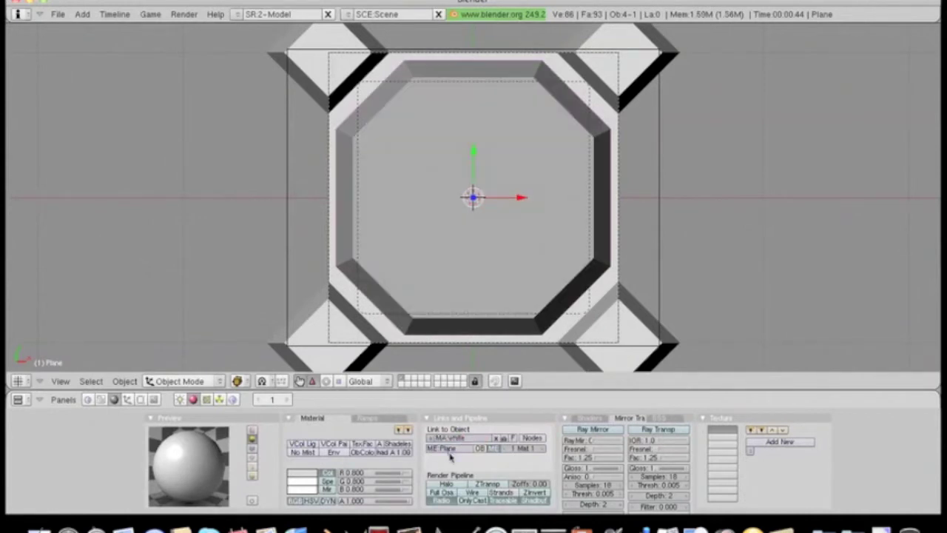
{"action": "left_click", "coordinate": [396, 443]}
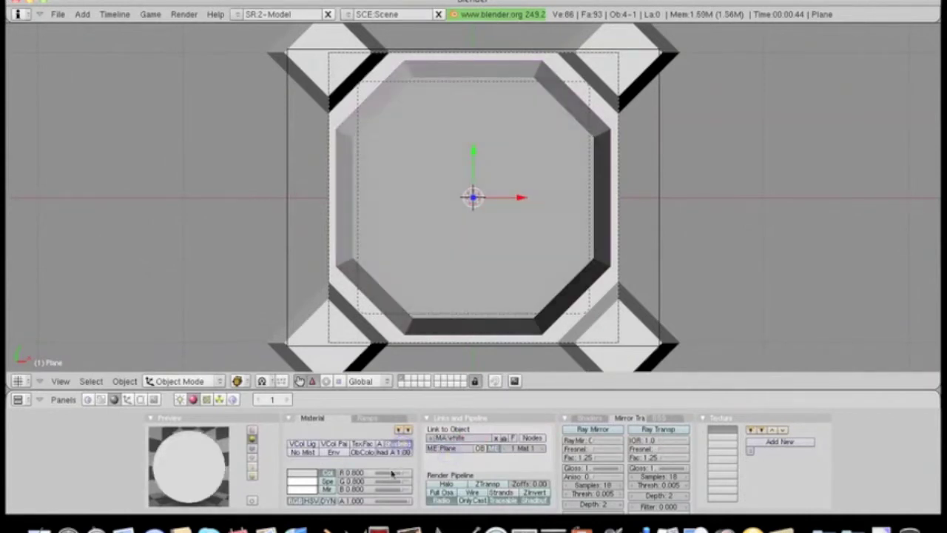
{"action": "left_click_drag", "start_coordinate": [392, 472], "coordinate": [428, 490]}
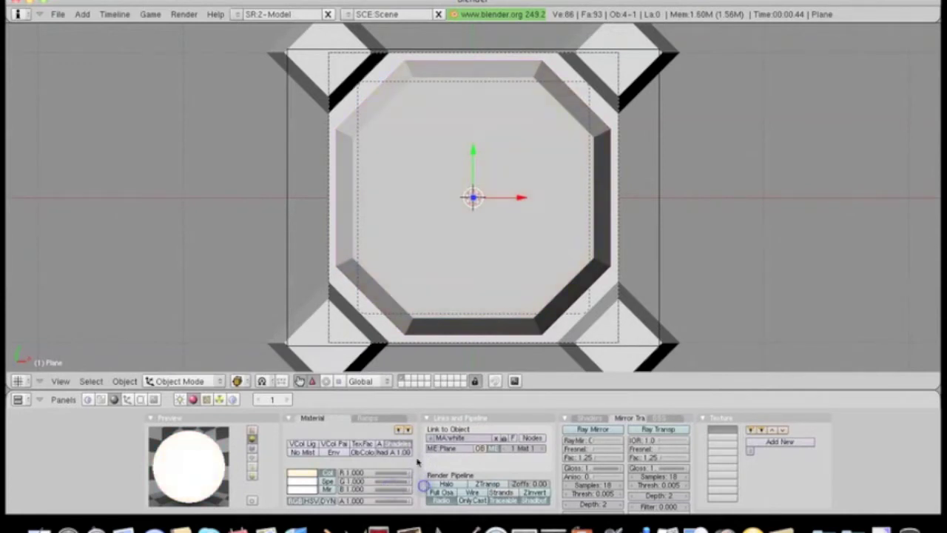
Give the four corner pieces a new shadeless material with RGB set to 0 (black).
{"action": "right_click", "coordinate": [321, 354]}
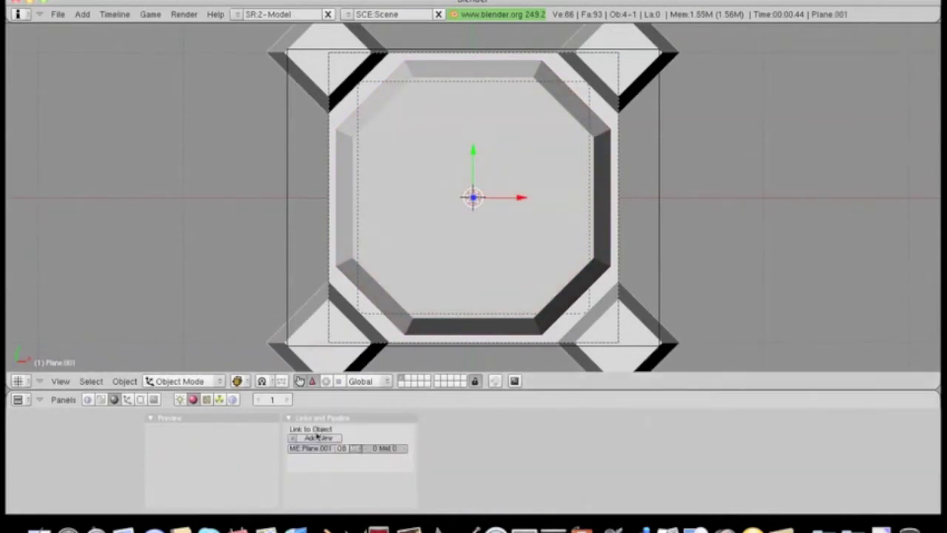
{"action": "left_click", "coordinate": [318, 439]}
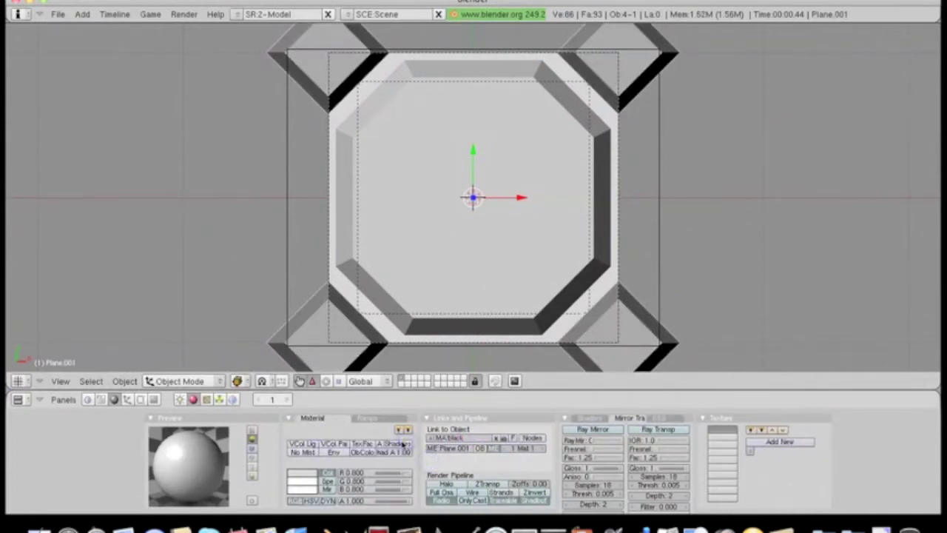
{"action": "left_click", "coordinate": [403, 443]}
{"action": "left_click_drag", "start_coordinate": [396, 474], "coordinate": [348, 490]}
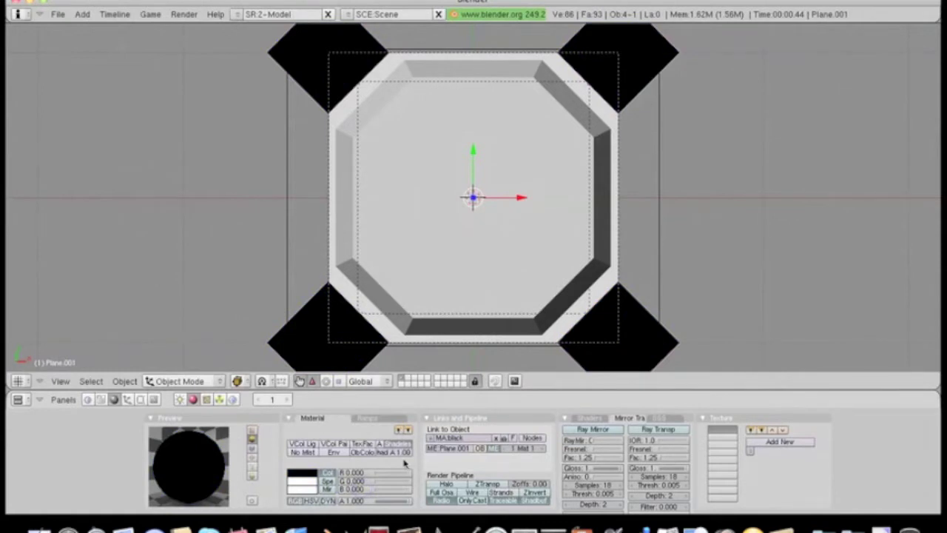
{"action": "right_click", "coordinate": [394, 335]}
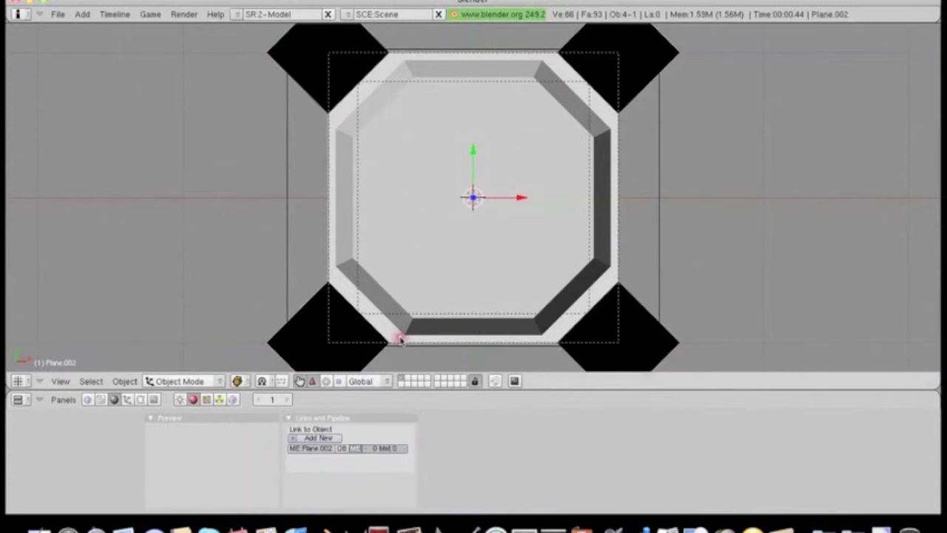
Add a new shadeless material to the octagonal frame, with R and G at 0 (blue).
{"action": "left_click", "coordinate": [325, 439]}
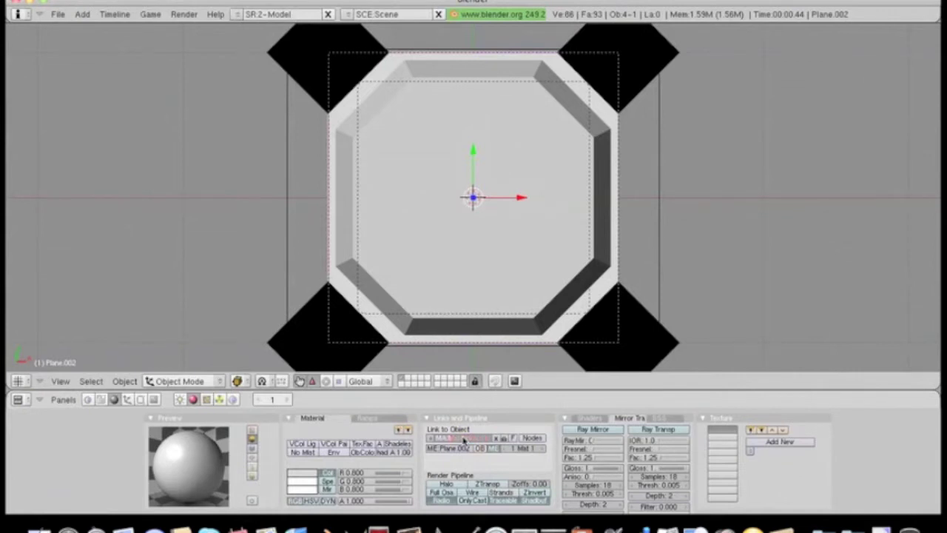
{"action": "left_click", "coordinate": [397, 443]}
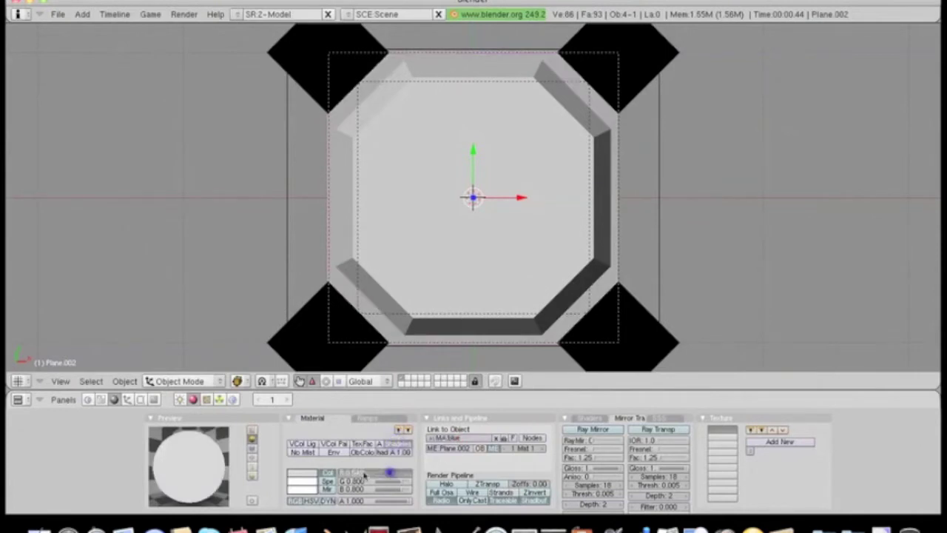
{"action": "left_click_drag", "start_coordinate": [391, 473], "coordinate": [375, 491]}
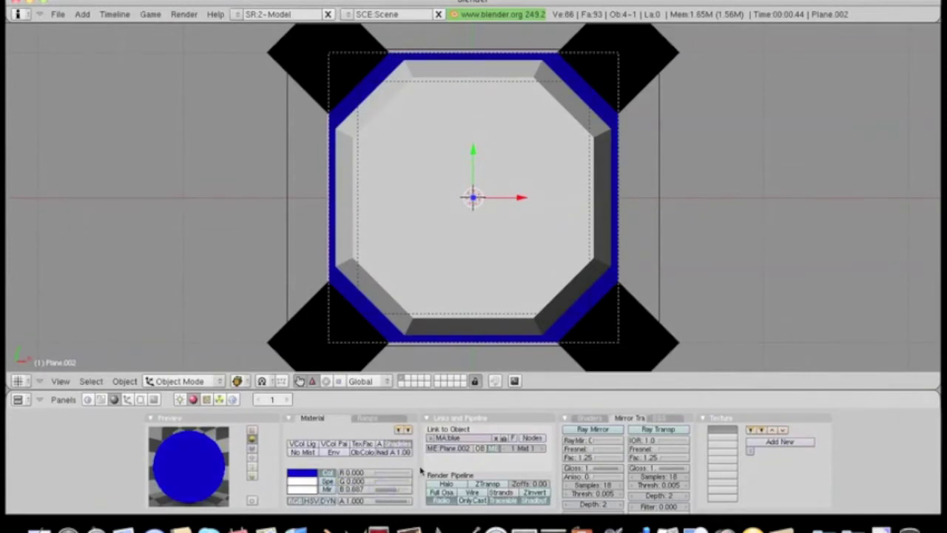
Render the coloured tile and close the render window.
{"action": "left_click", "coordinate": [154, 400]}
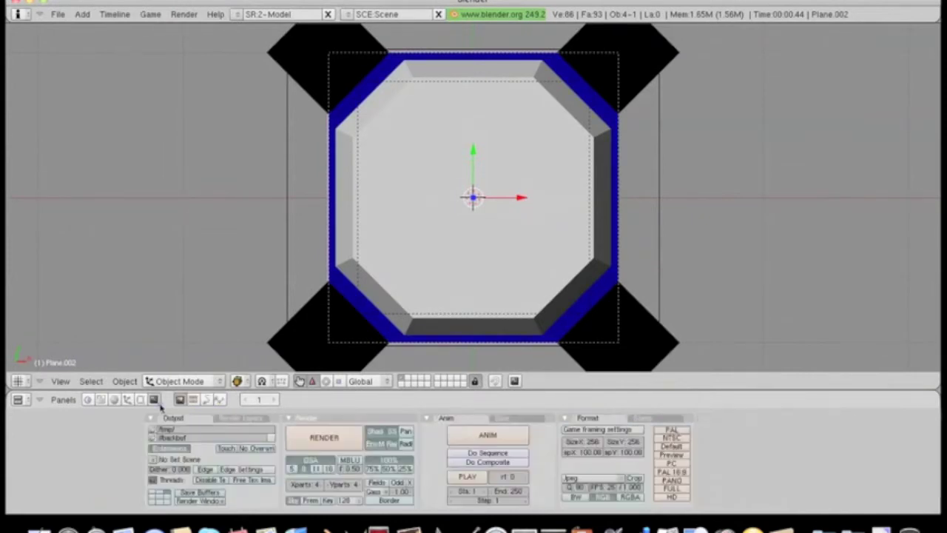
{"action": "left_click", "coordinate": [315, 436]}
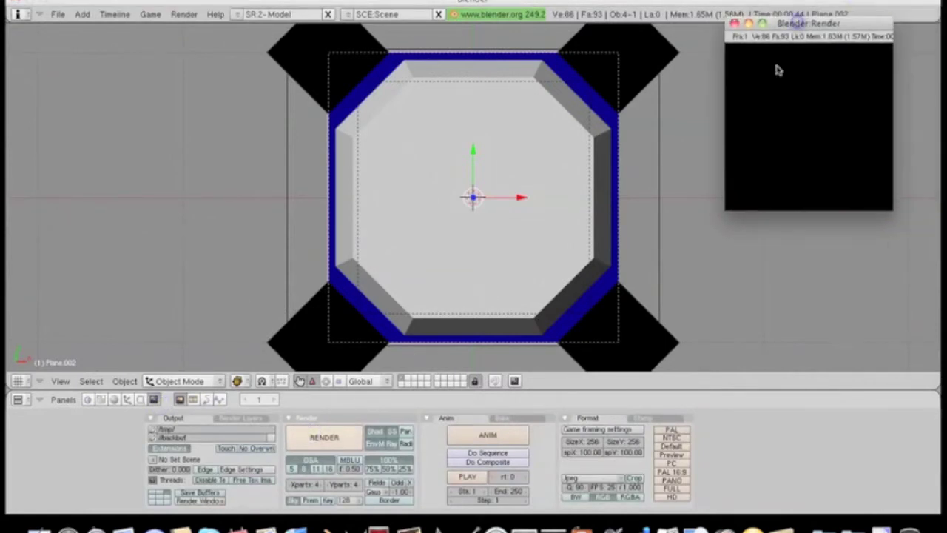
{"action": "left_click", "coordinate": [776, 69]}
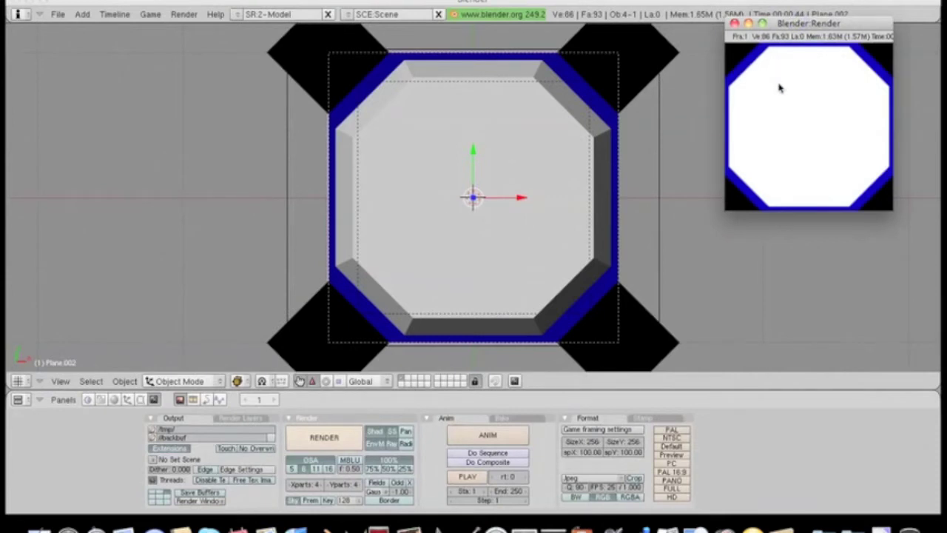
{"action": "left_click", "coordinate": [735, 24]}
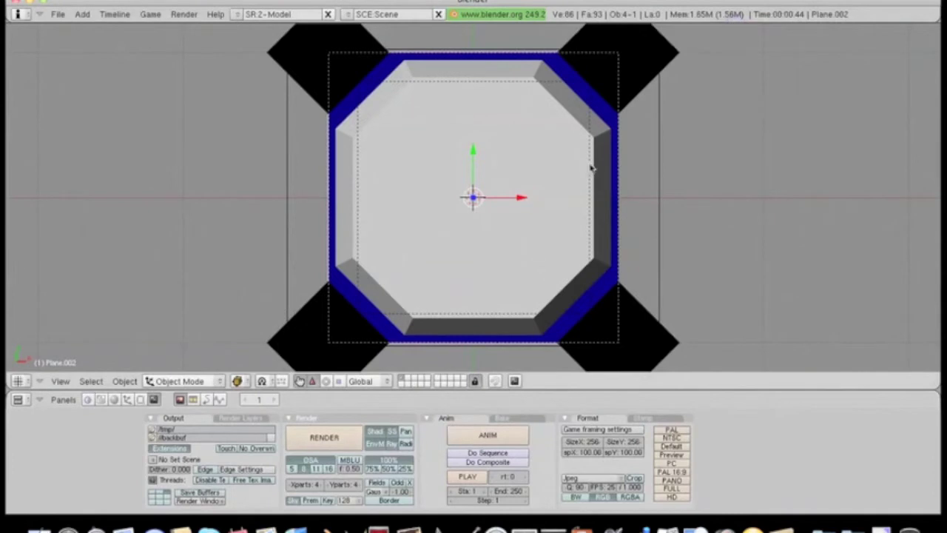
Switch the main area to the UV/Image Editor showing the Render Result.
{"action": "key", "text": "Tab"}
{"action": "key", "text": "Tab"}
{"action": "left_click", "coordinate": [17, 380]}
{"action": "left_click", "coordinate": [35, 311]}
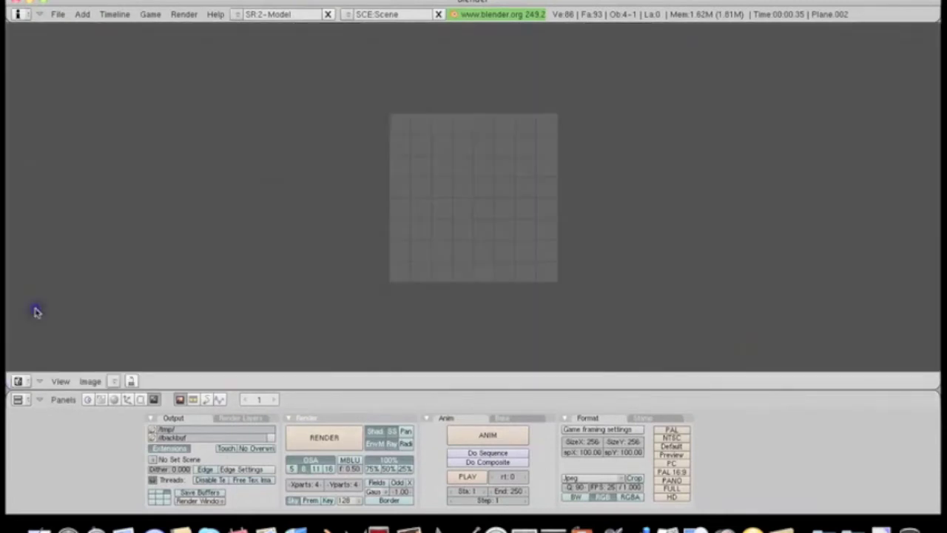
{"action": "left_click", "coordinate": [113, 381]}
{"action": "left_click", "coordinate": [122, 367]}
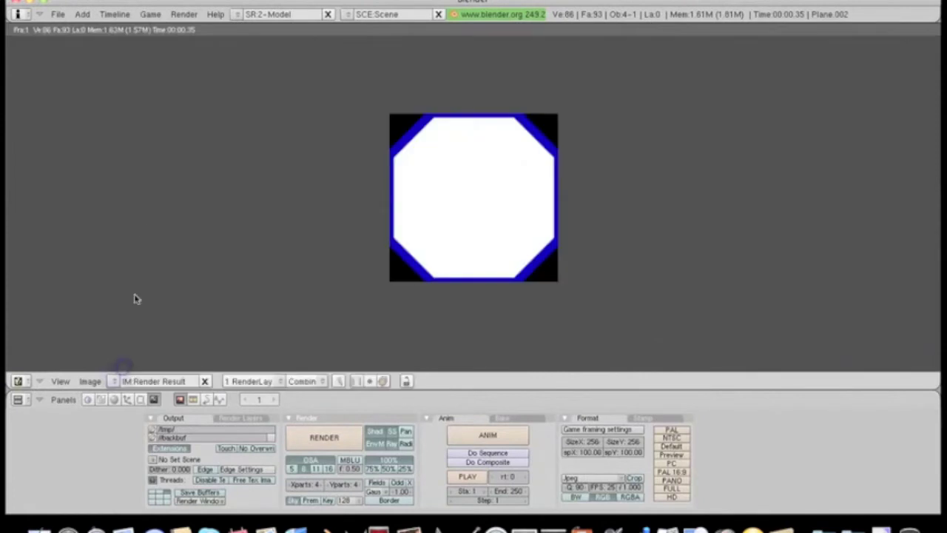
Save the rendered image as JPEG tileCol.jpg in the Desktop tutorial folder.
{"action": "left_click", "coordinate": [58, 14]}
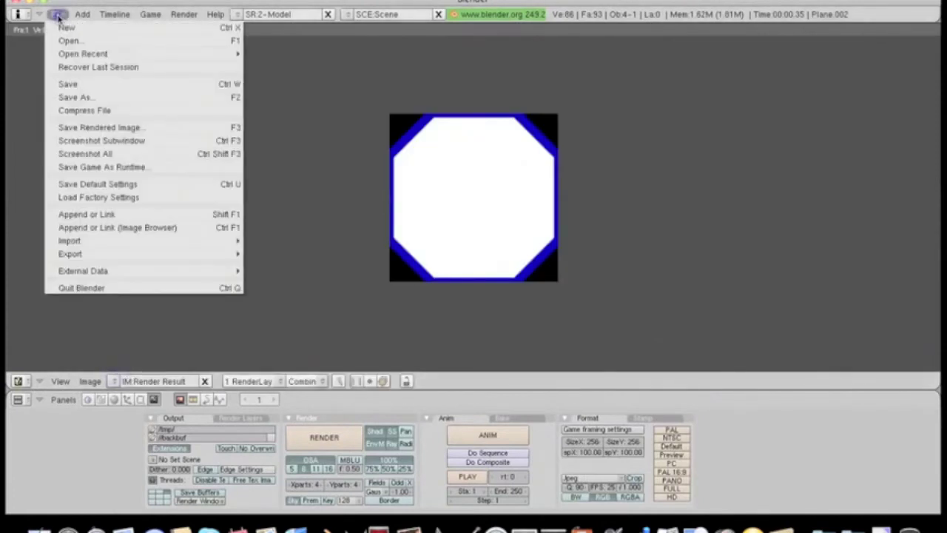
{"action": "left_click", "coordinate": [92, 128]}
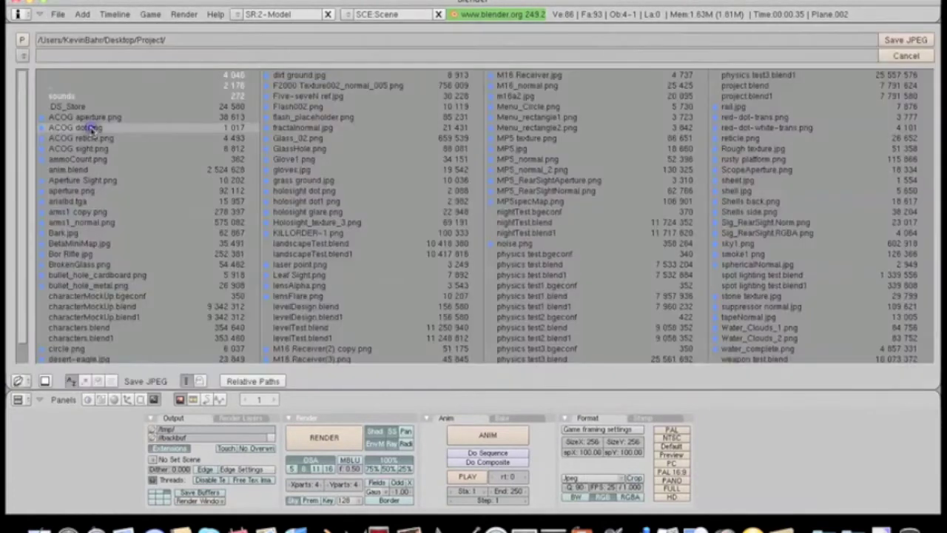
{"action": "left_click", "coordinate": [77, 85]}
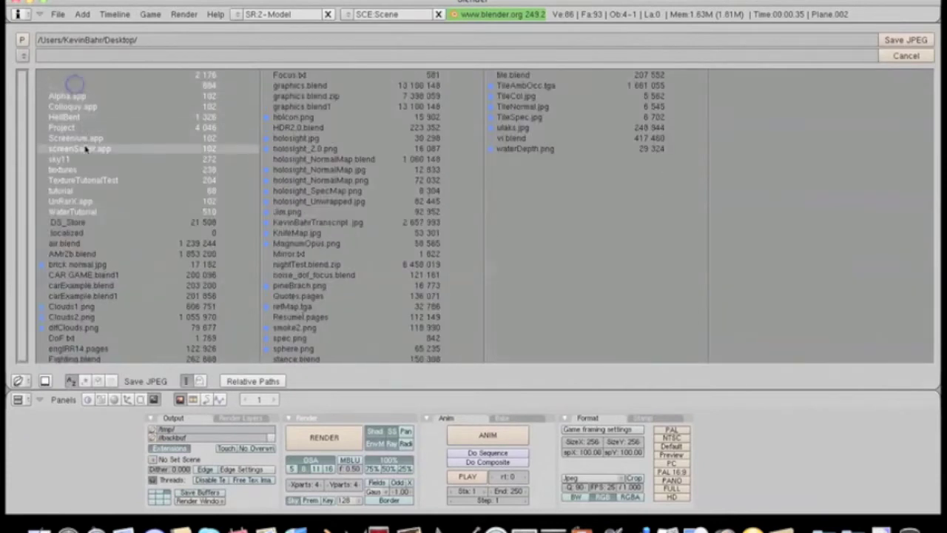
{"action": "left_click", "coordinate": [83, 192]}
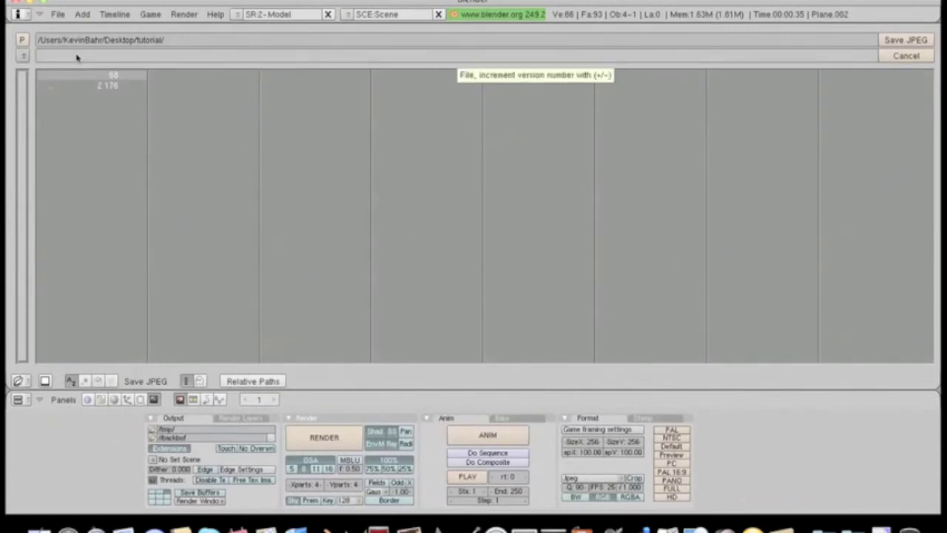
{"action": "left_click", "coordinate": [77, 56]}
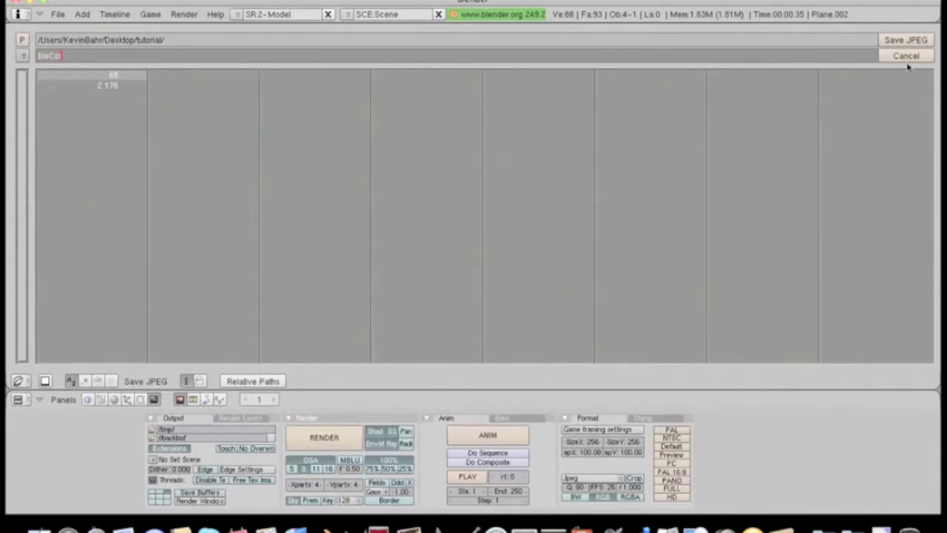
{"action": "left_click", "coordinate": [906, 41]}
{"action": "left_click", "coordinate": [906, 40]}
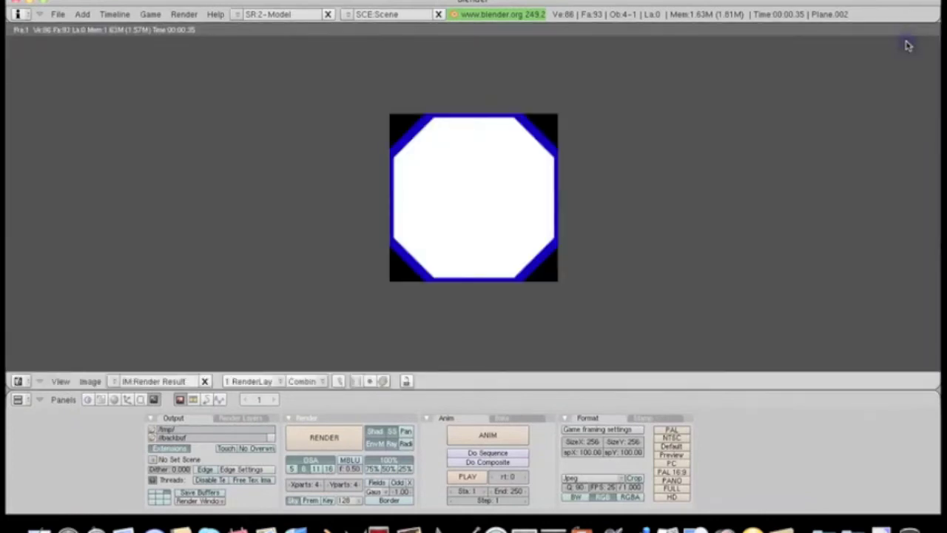
Back in the 3D view, assign the white material to the corner pieces.
{"action": "left_click", "coordinate": [27, 381]}
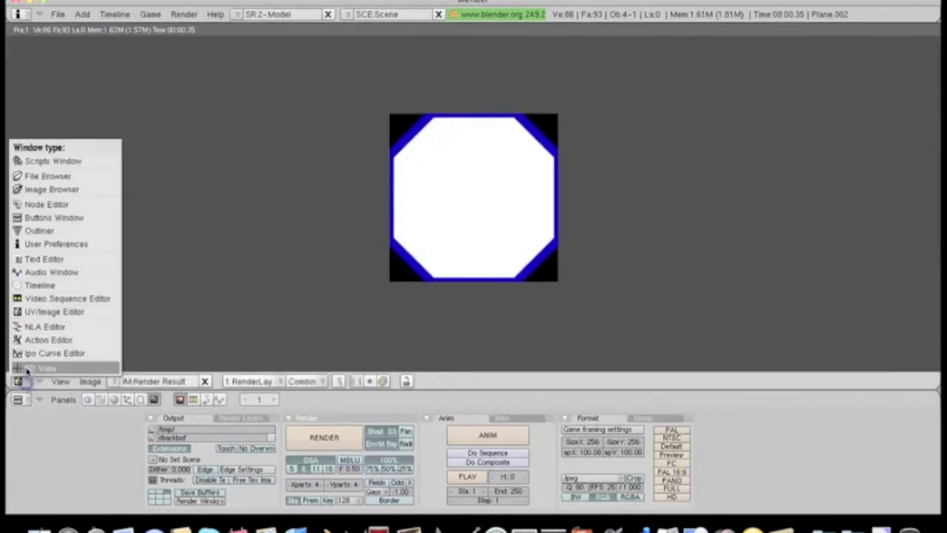
{"action": "left_click", "coordinate": [30, 364]}
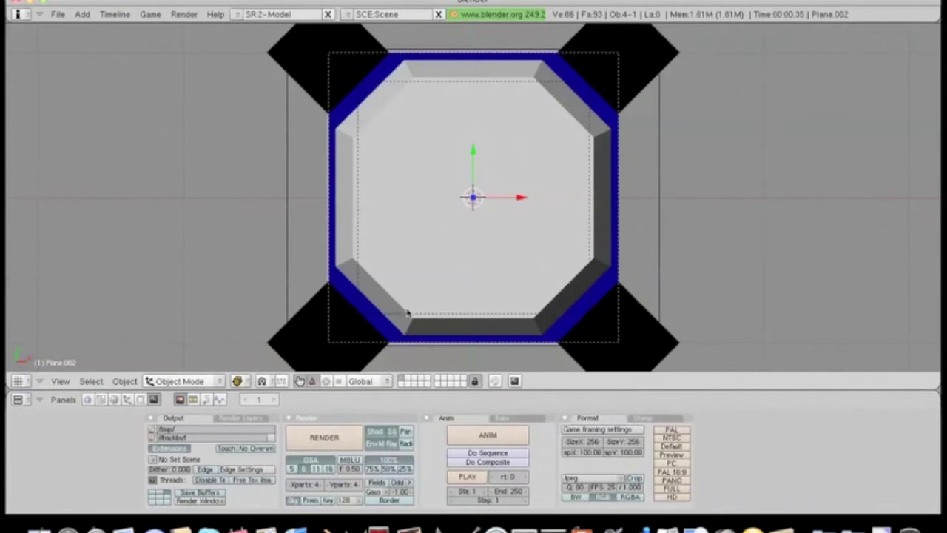
{"action": "right_click", "coordinate": [368, 320]}
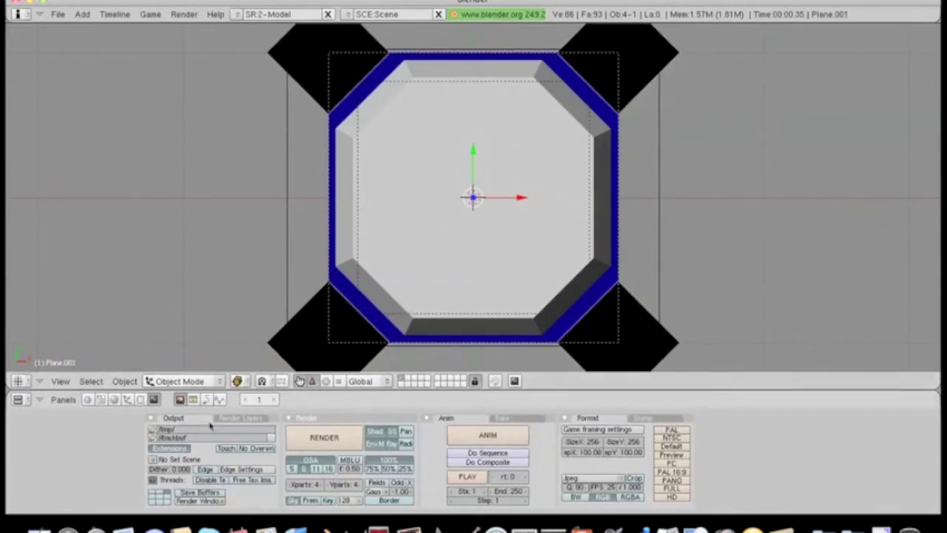
{"action": "left_click", "coordinate": [114, 400]}
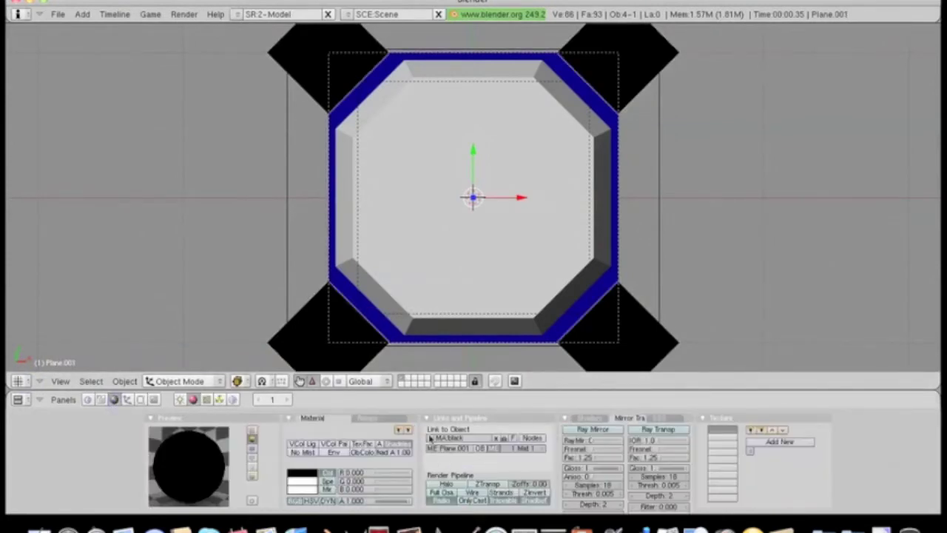
{"action": "left_click", "coordinate": [432, 439]}
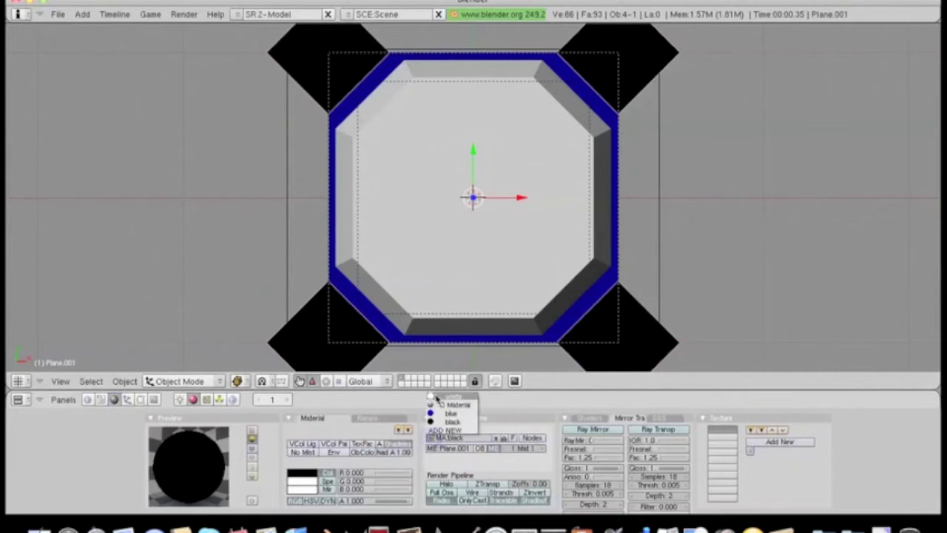
{"action": "left_click", "coordinate": [438, 396]}
Assign the black material to the octagonal frame and render the tile.
{"action": "right_click", "coordinate": [404, 343]}
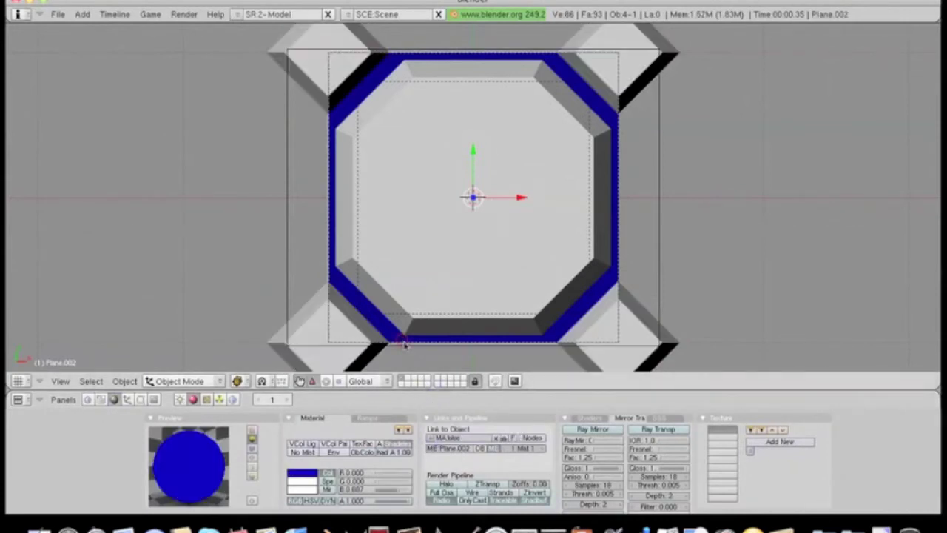
{"action": "left_click", "coordinate": [432, 439]}
{"action": "left_click", "coordinate": [450, 421]}
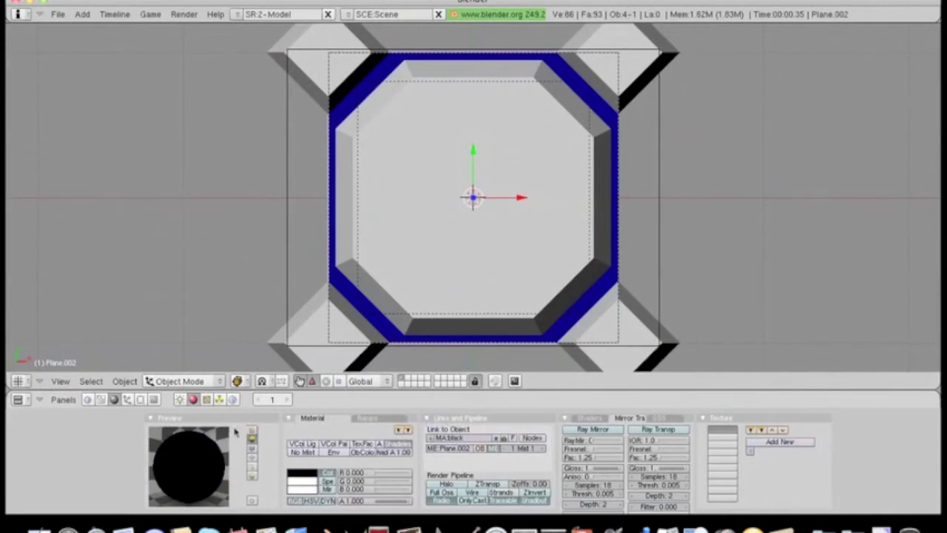
{"action": "left_click", "coordinate": [154, 399]}
{"action": "left_click", "coordinate": [324, 437]}
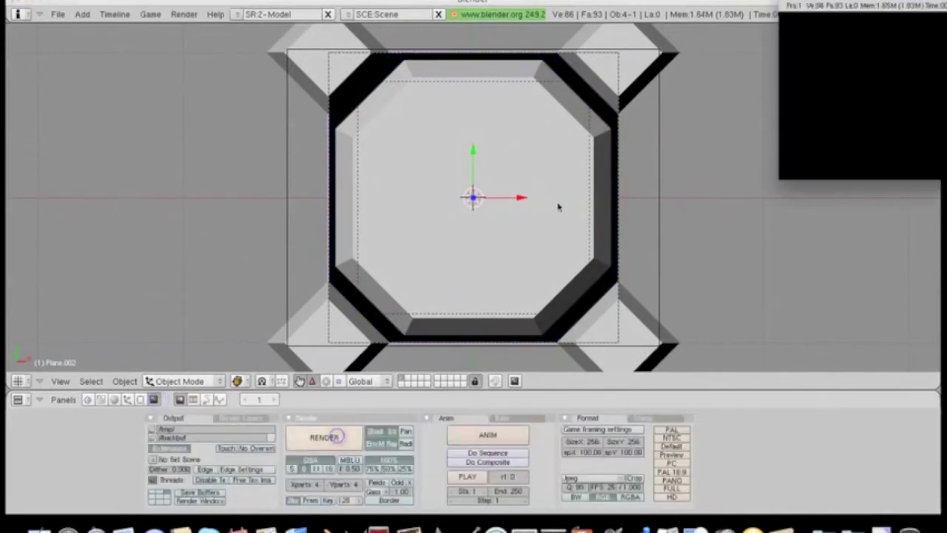
Close the render window and show the new render in the image editor.
{"action": "key", "text": "Escape"}
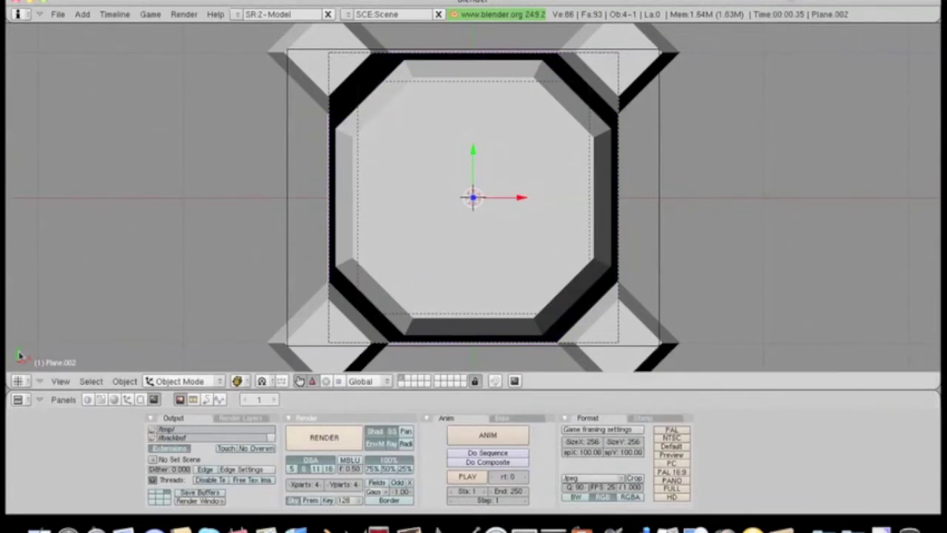
{"action": "left_click", "coordinate": [18, 381]}
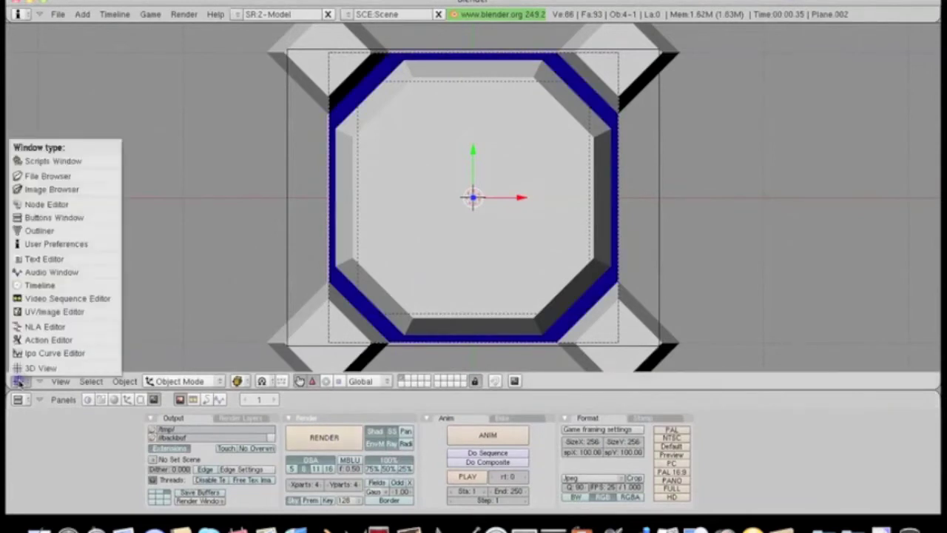
{"action": "left_click", "coordinate": [32, 313]}
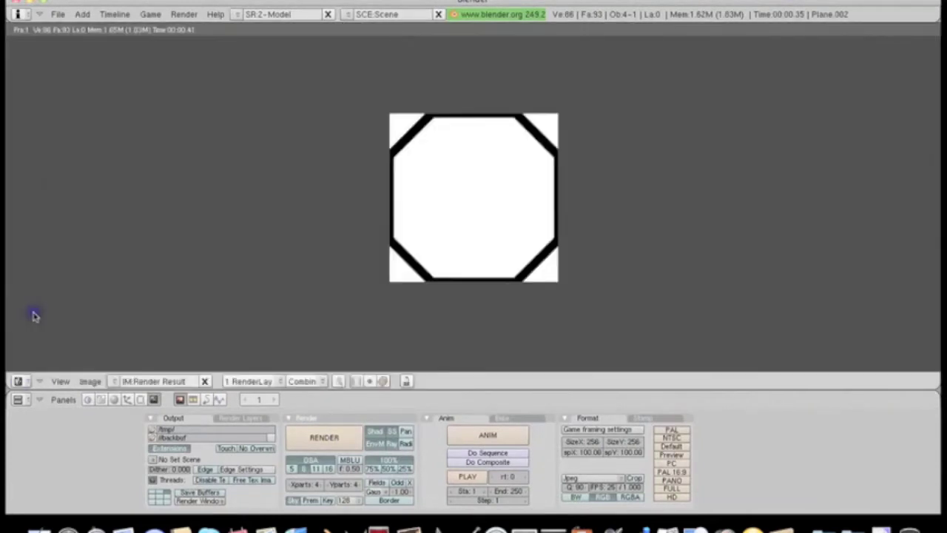
Save the render as JPEG named tileSpec in the tutorial folder.
{"action": "left_click", "coordinate": [56, 14]}
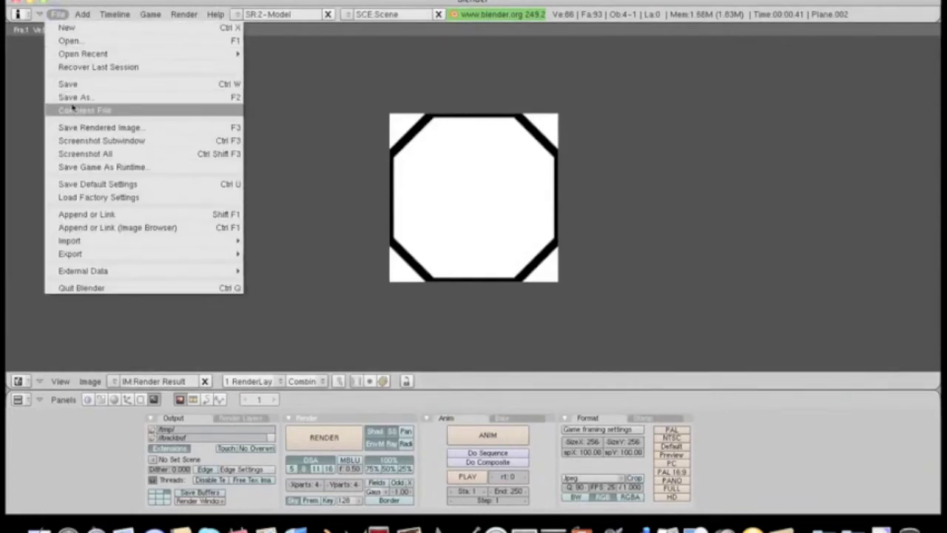
{"action": "left_click", "coordinate": [74, 127]}
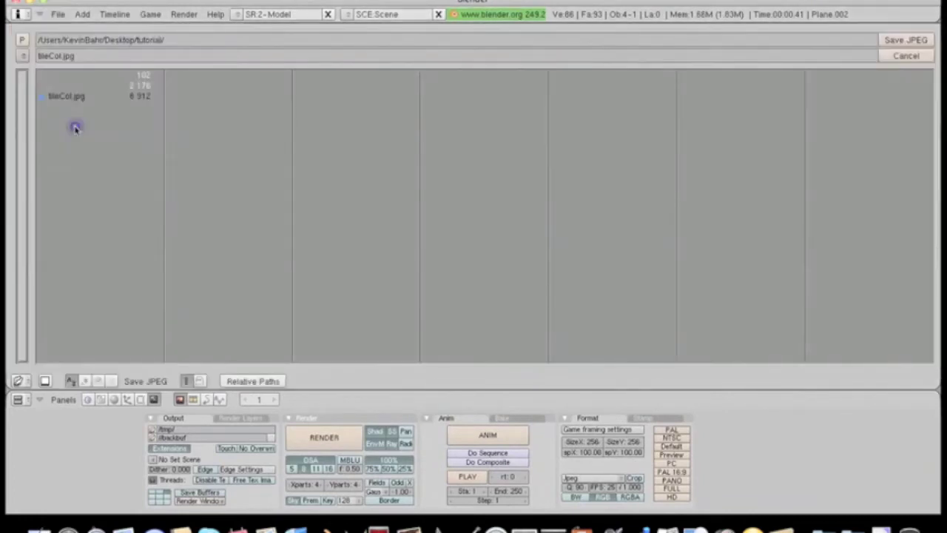
{"action": "left_click", "coordinate": [83, 59]}
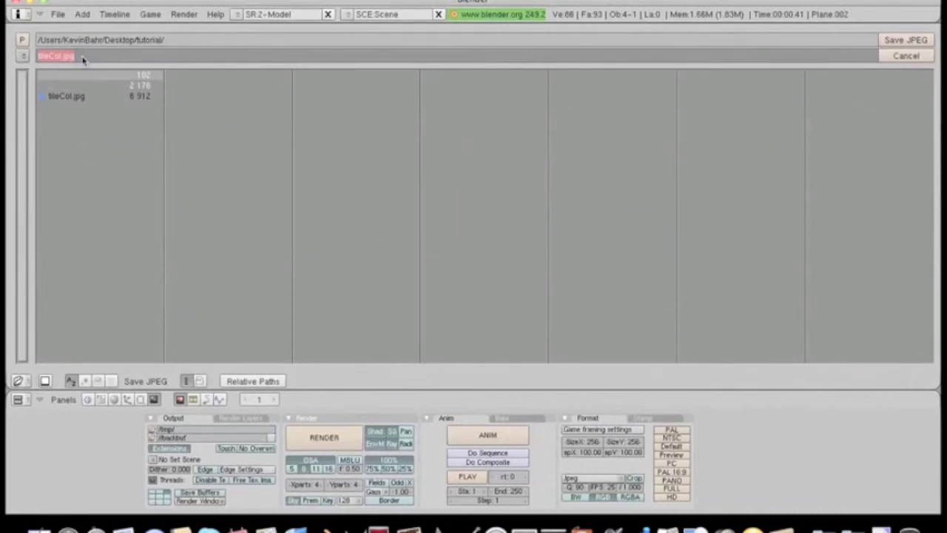
{"action": "key", "text": "BackSpace"}
{"action": "type", "text": "tileSpec"}
{"action": "key", "text": "Return"}
{"action": "left_click", "coordinate": [898, 39]}
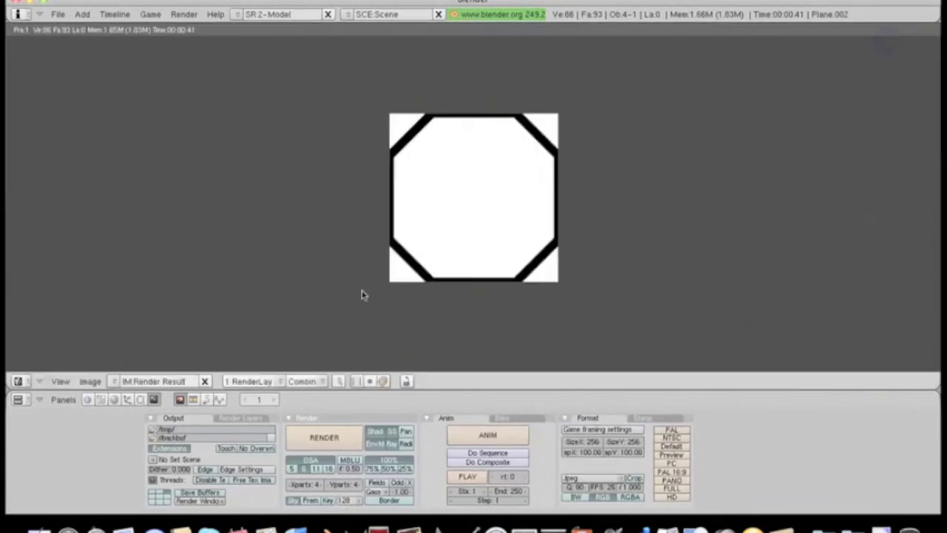
Back in the 3D view, unlink the white material from the octagon Plane.
{"action": "left_click", "coordinate": [18, 381]}
{"action": "left_click", "coordinate": [19, 365]}
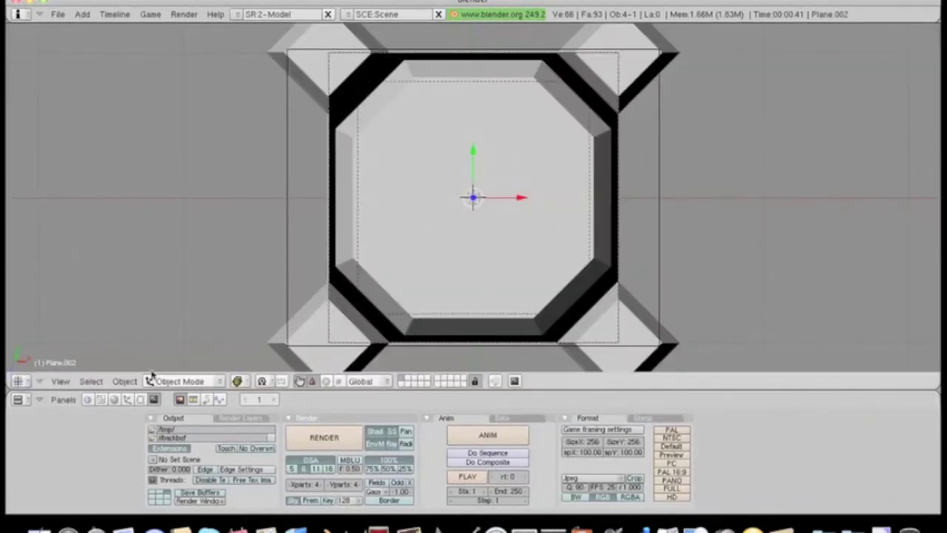
{"action": "left_click", "coordinate": [115, 400]}
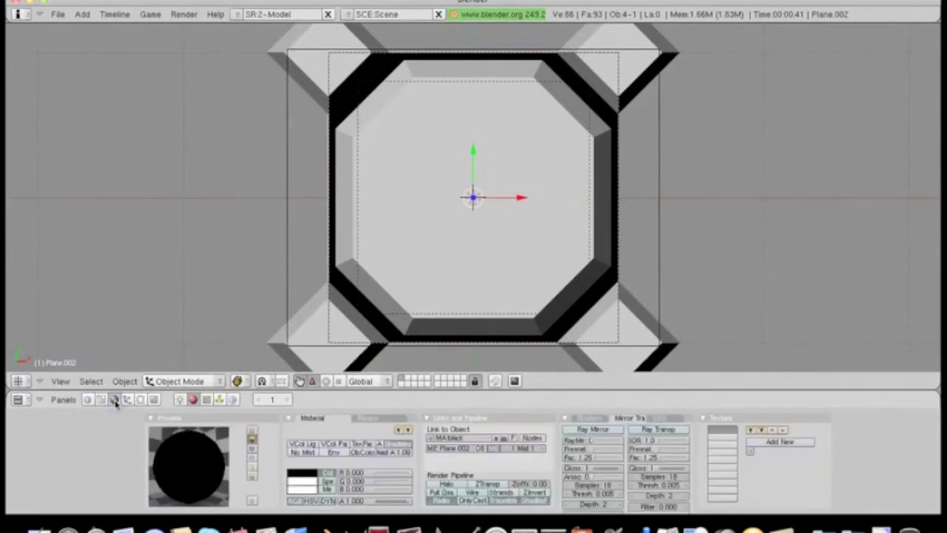
{"action": "right_click", "coordinate": [401, 204]}
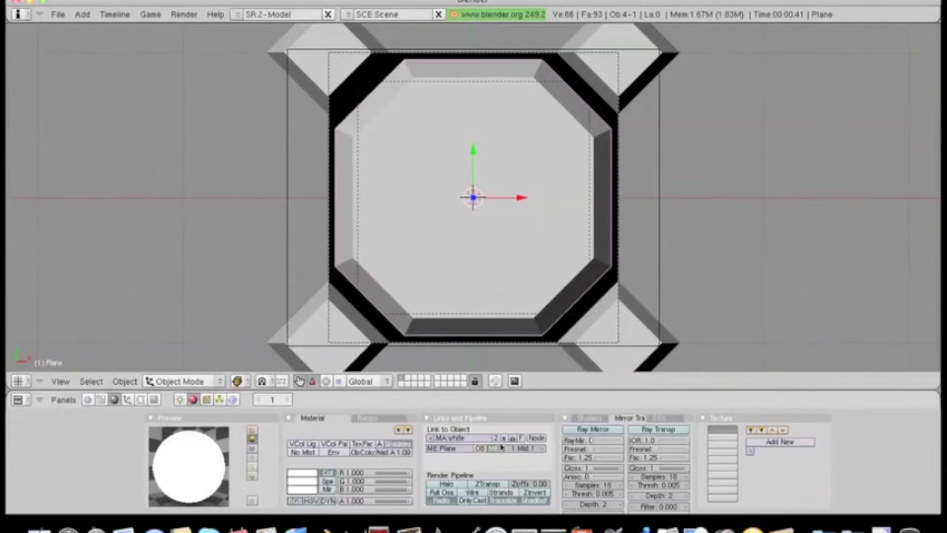
{"action": "left_click", "coordinate": [504, 438]}
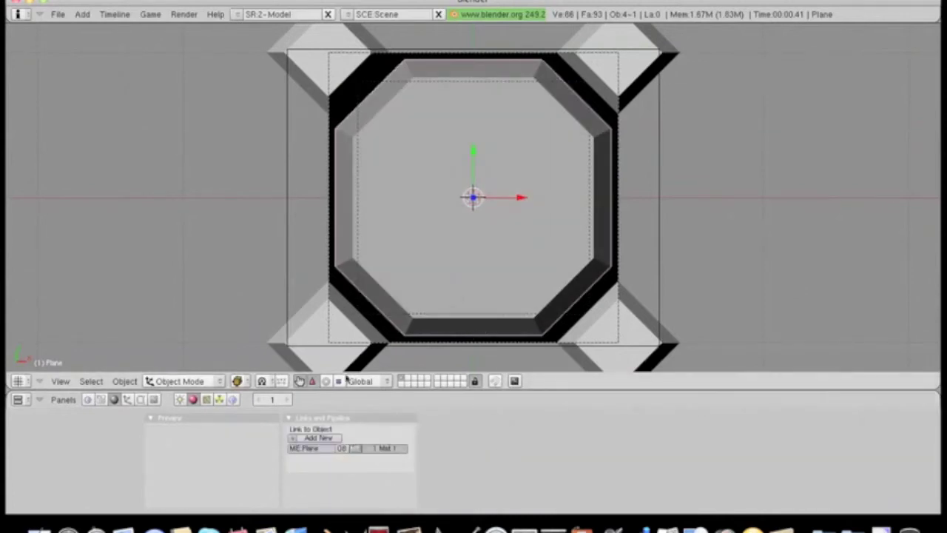
Add a new shadeless material named 'normals' with RGB set to 0.
{"action": "left_click", "coordinate": [325, 438]}
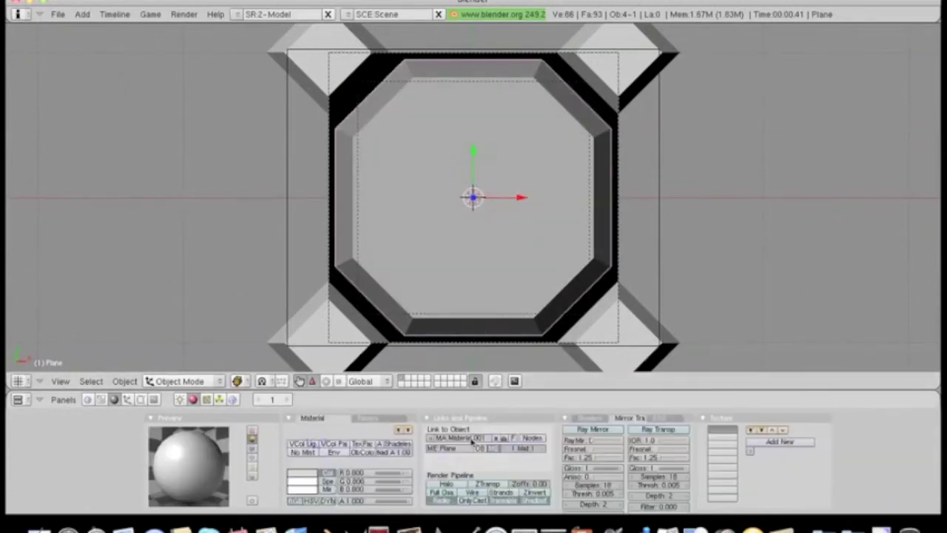
{"action": "left_click", "coordinate": [471, 440]}
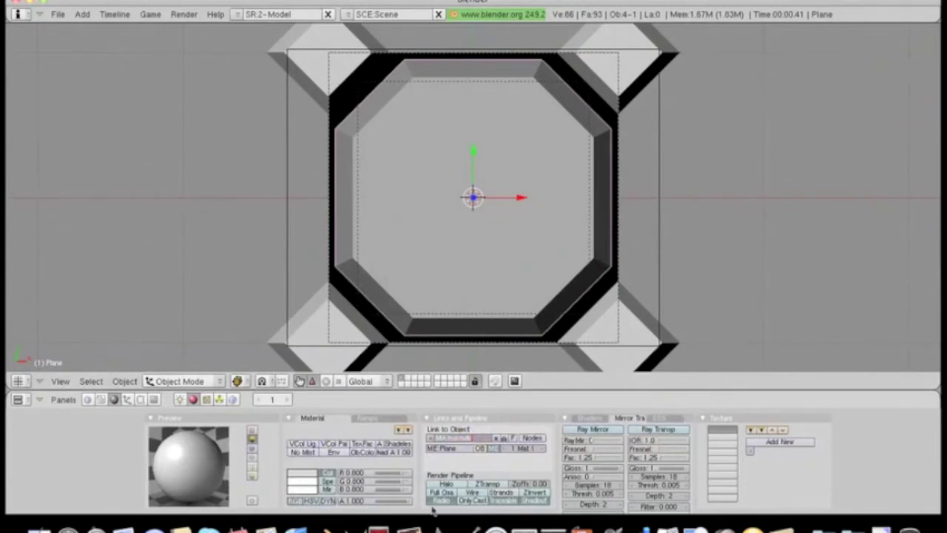
{"action": "type", "text": "normals"}
{"action": "key", "text": "Return"}
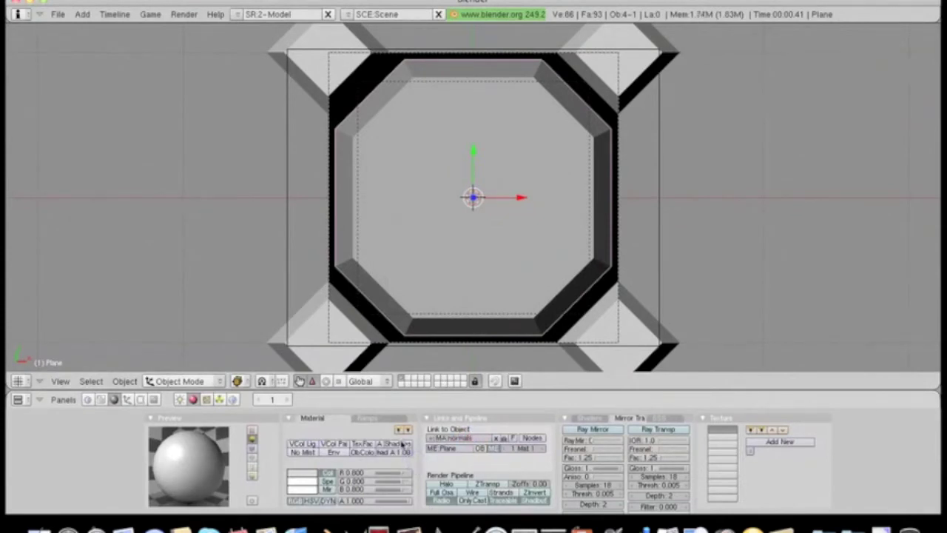
{"action": "left_click", "coordinate": [402, 442]}
{"action": "left_click_drag", "start_coordinate": [396, 472], "coordinate": [348, 492]}
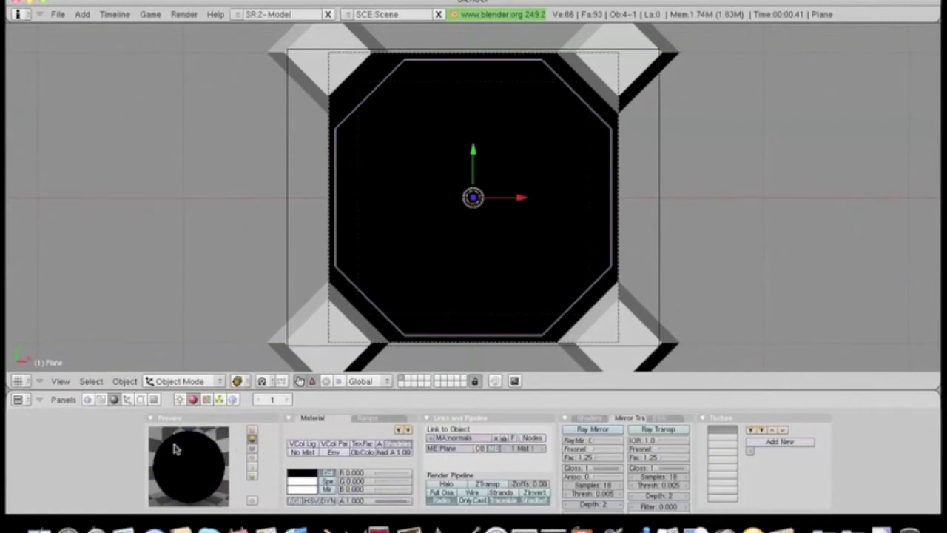
Add three new textures in successive channels, each of Blend type.
{"action": "left_click", "coordinate": [207, 399]}
{"action": "left_click", "coordinate": [299, 428]}
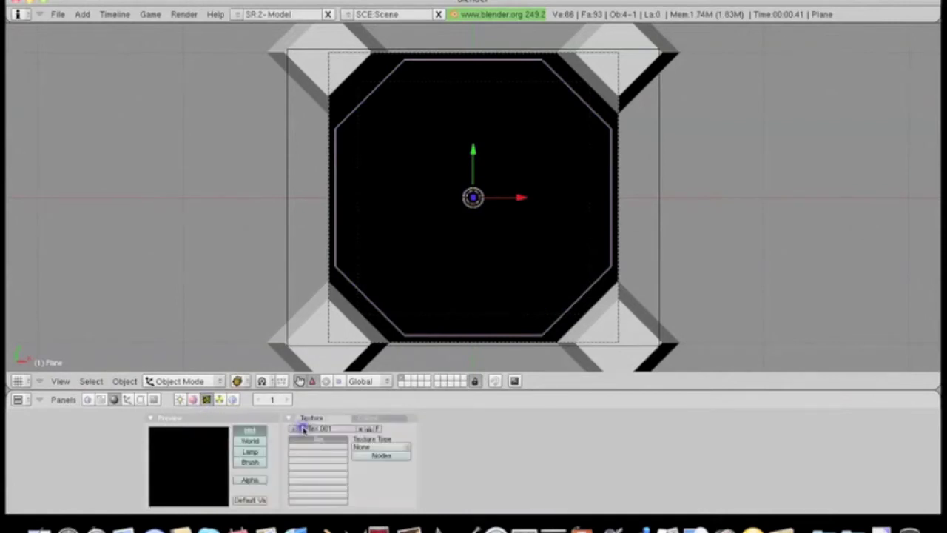
{"action": "left_click", "coordinate": [375, 453]}
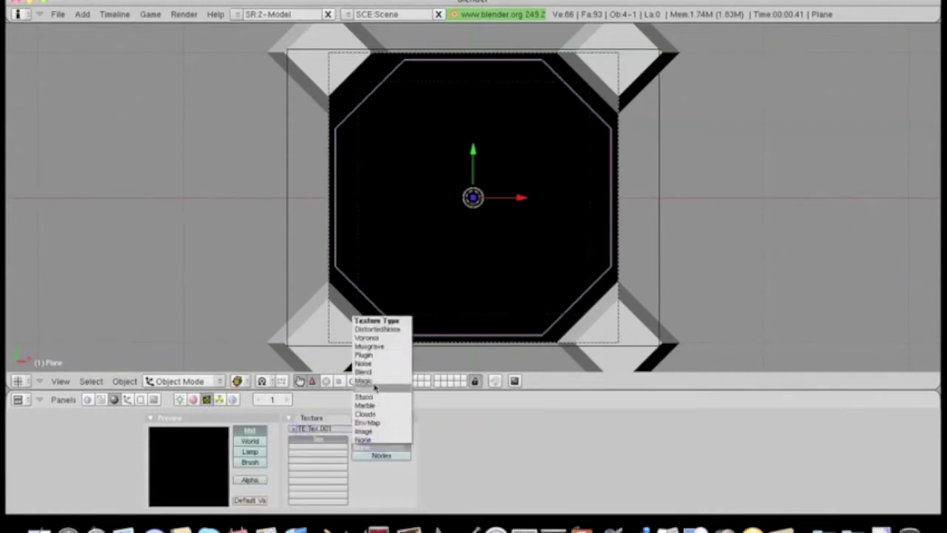
{"action": "left_click", "coordinate": [370, 373]}
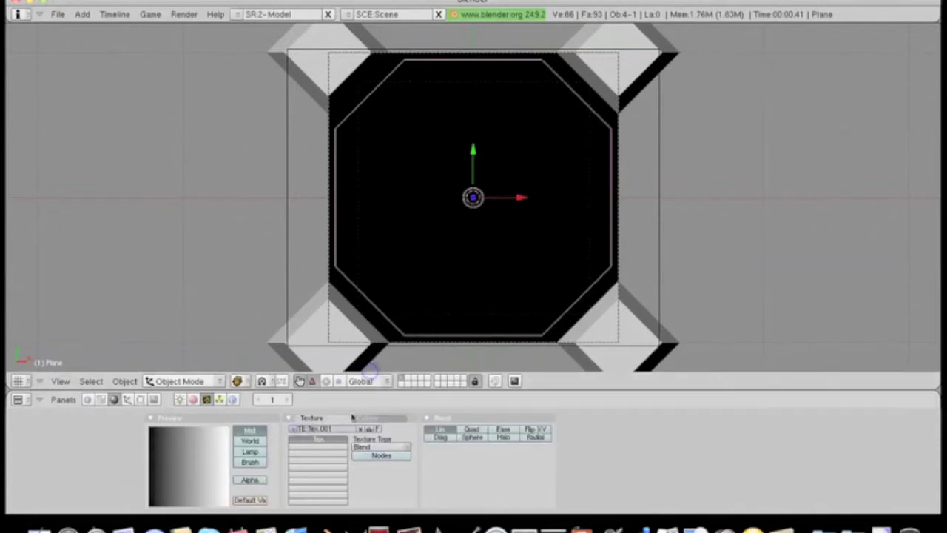
{"action": "left_click", "coordinate": [324, 449]}
{"action": "left_click", "coordinate": [320, 429]}
{"action": "left_click", "coordinate": [360, 447]}
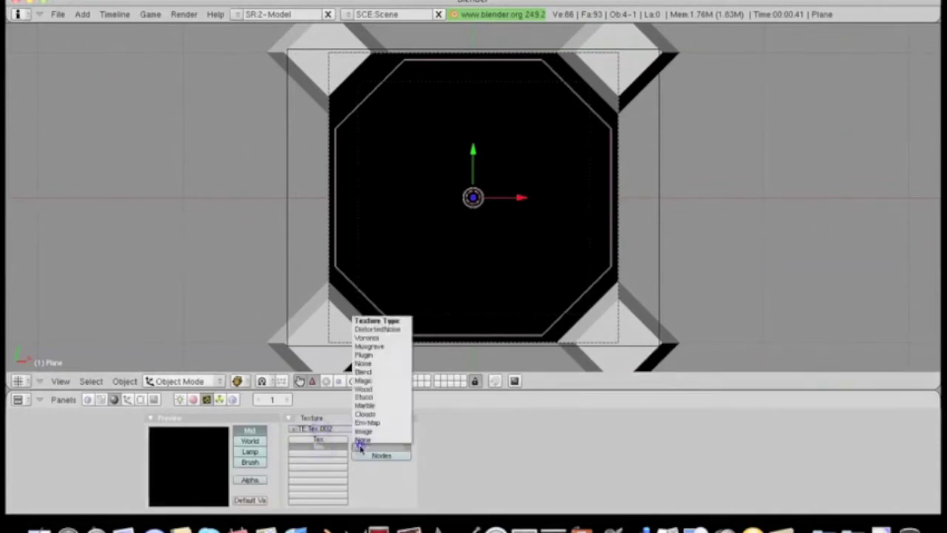
{"action": "left_click", "coordinate": [362, 372]}
{"action": "left_click", "coordinate": [327, 452]}
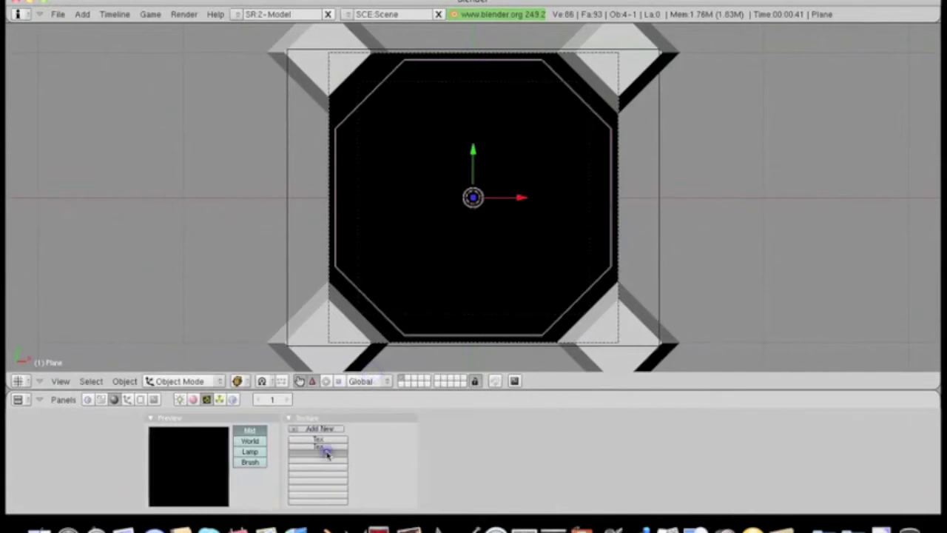
{"action": "left_click", "coordinate": [319, 429]}
{"action": "left_click", "coordinate": [383, 447]}
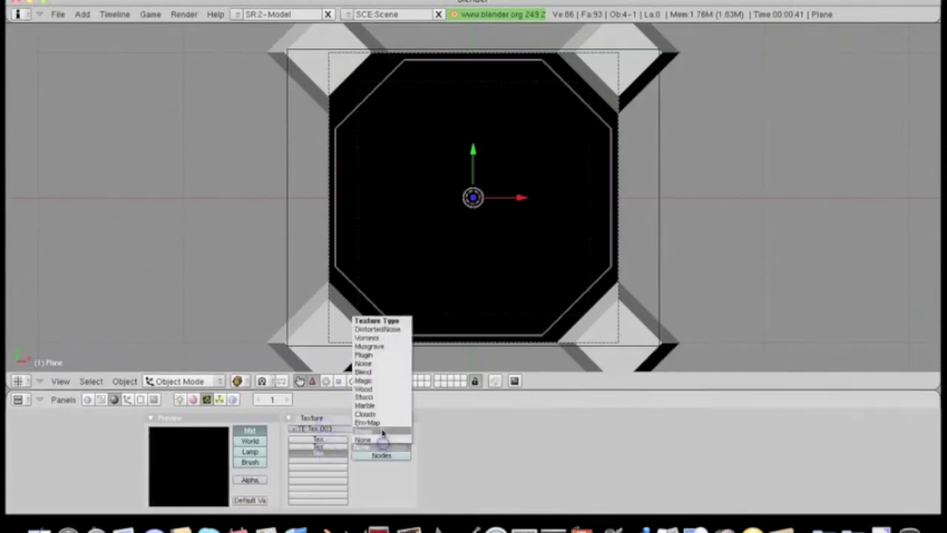
{"action": "left_click", "coordinate": [364, 371]}
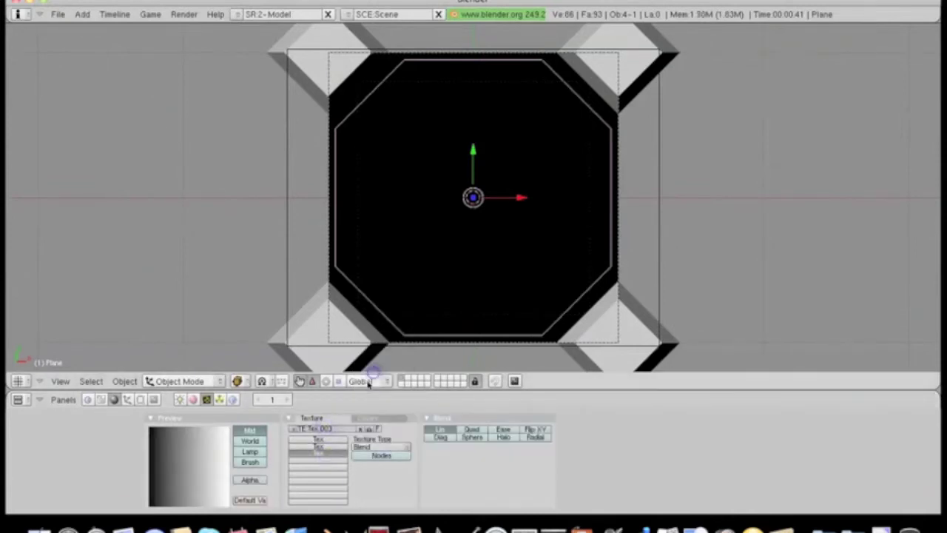
Rename the three textures red, green and blue.
{"action": "left_click", "coordinate": [321, 429]}
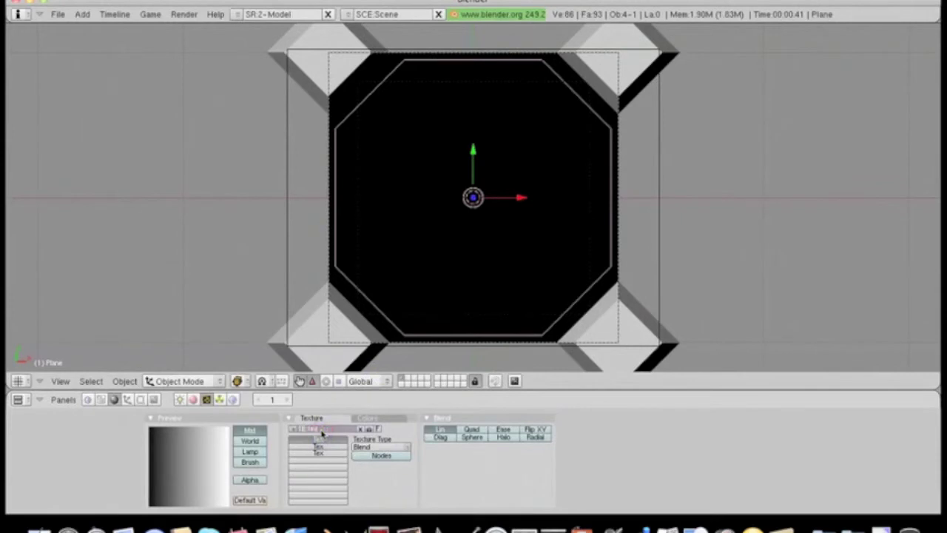
{"action": "left_click", "coordinate": [318, 444]}
{"action": "left_click", "coordinate": [314, 430]}
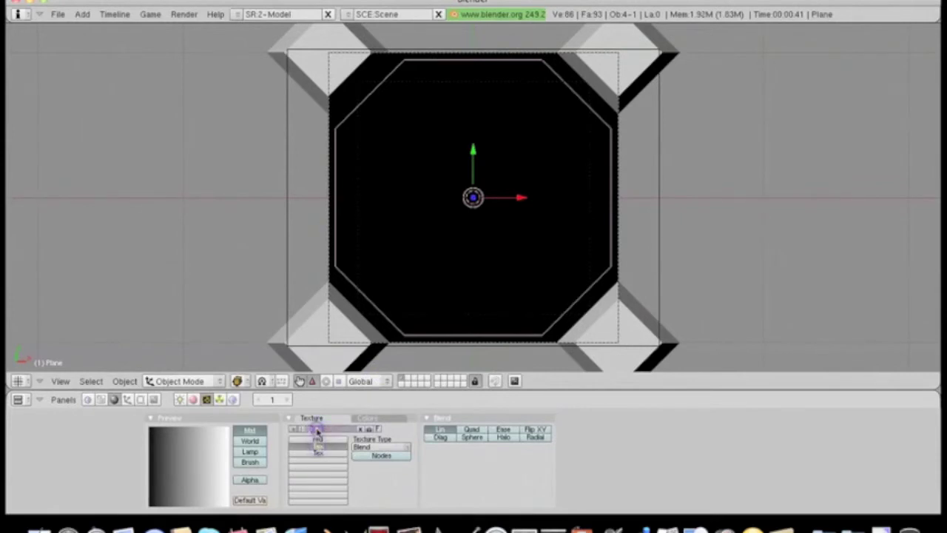
{"action": "left_click", "coordinate": [313, 446]}
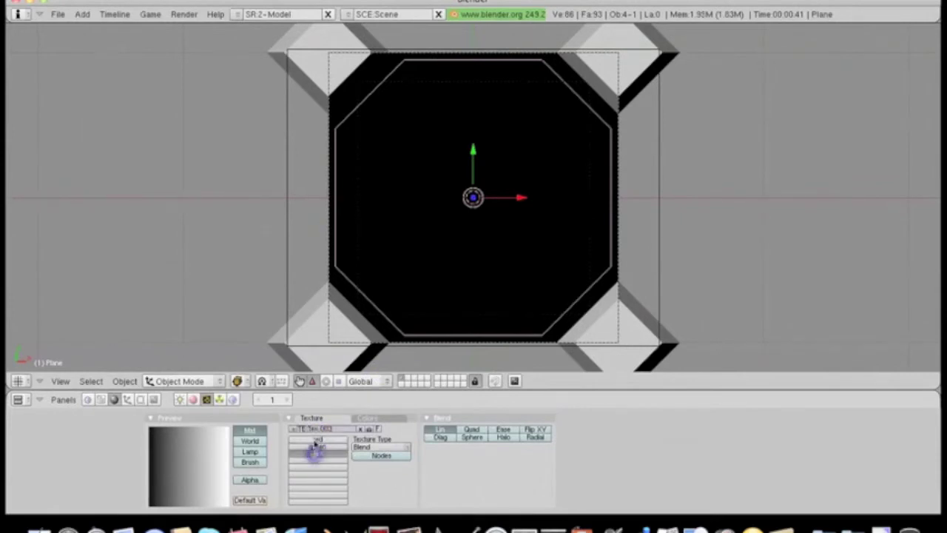
{"action": "left_click", "coordinate": [315, 430]}
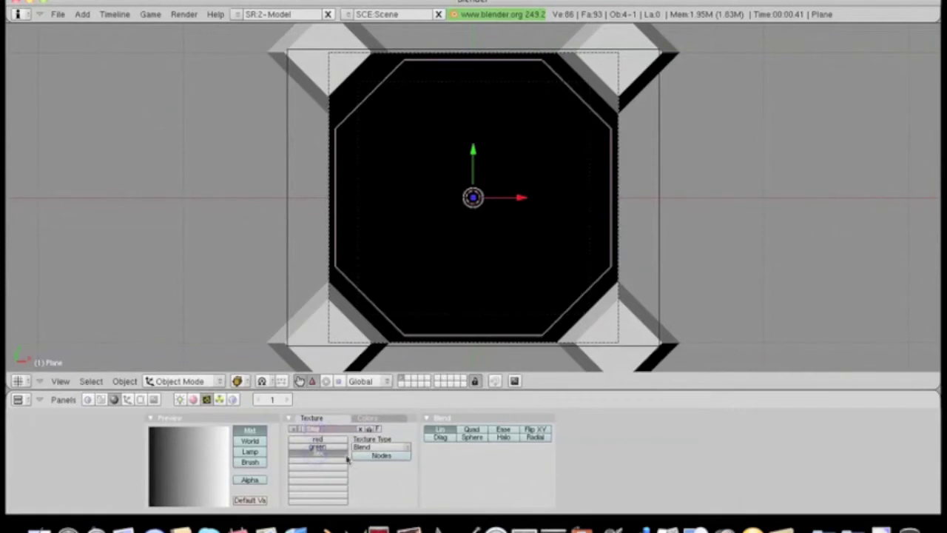
{"action": "left_click", "coordinate": [193, 400]}
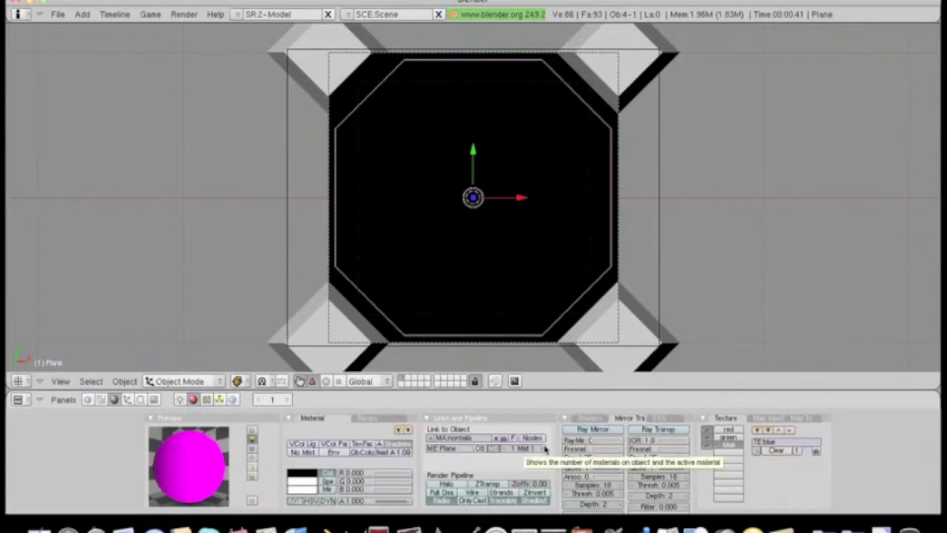
Set the red texture's Map Input to Nor and change its projection axis.
{"action": "left_click", "coordinate": [763, 418]}
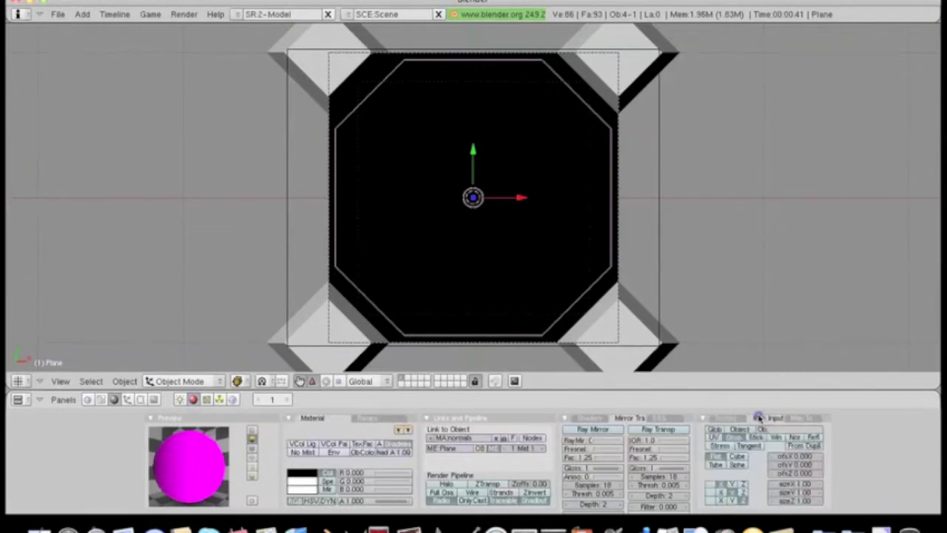
{"action": "left_click", "coordinate": [797, 438]}
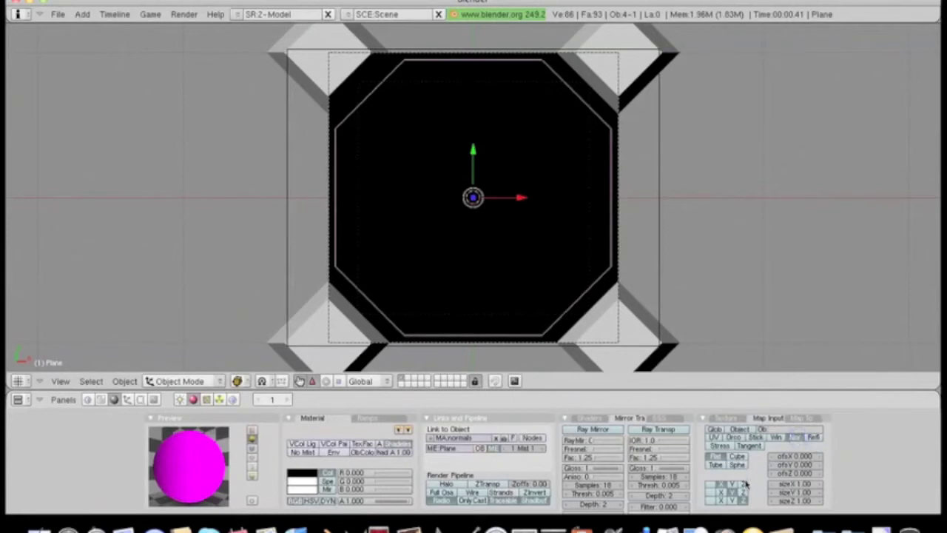
{"action": "left_click", "coordinate": [722, 493]}
{"action": "left_click", "coordinate": [721, 500]}
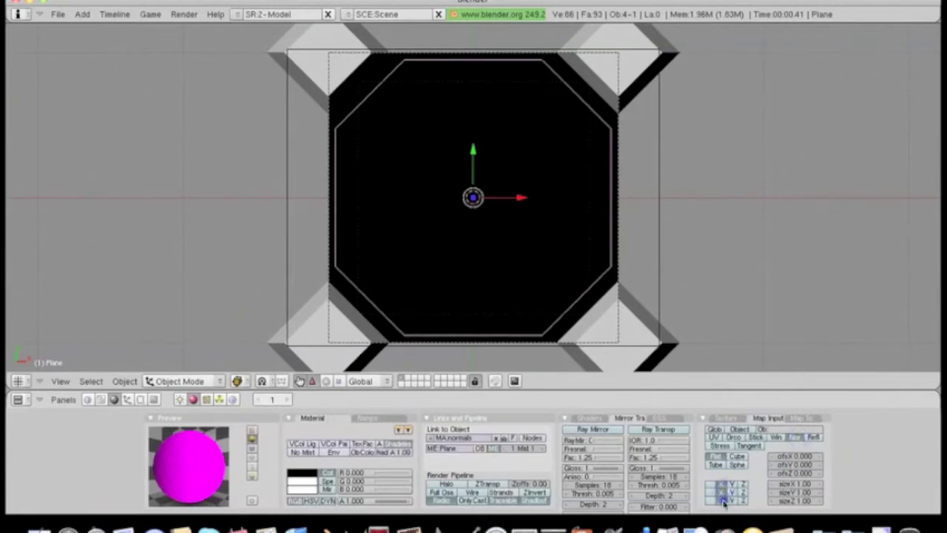
{"action": "left_click", "coordinate": [799, 419]}
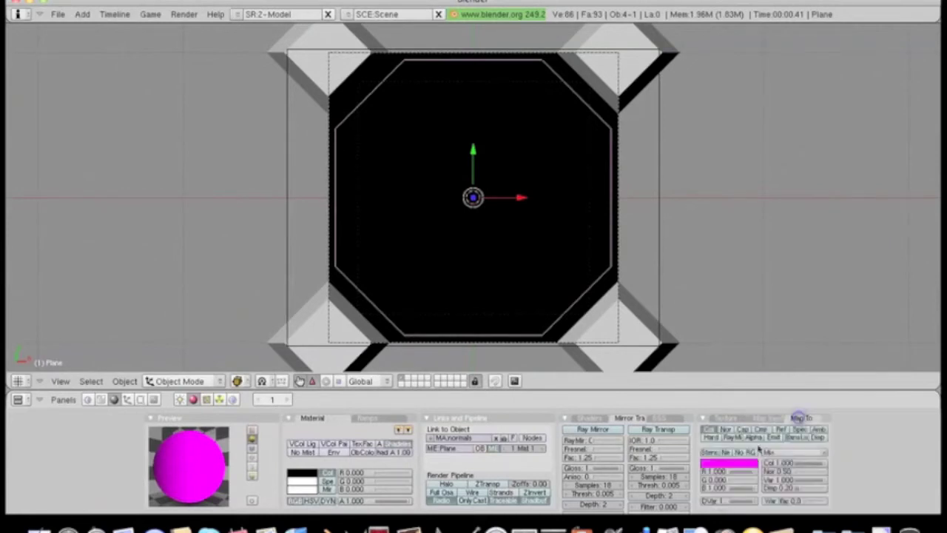
Map the green texture by Nor, drag R to 0, and keep Mix blending.
{"action": "left_click", "coordinate": [725, 419]}
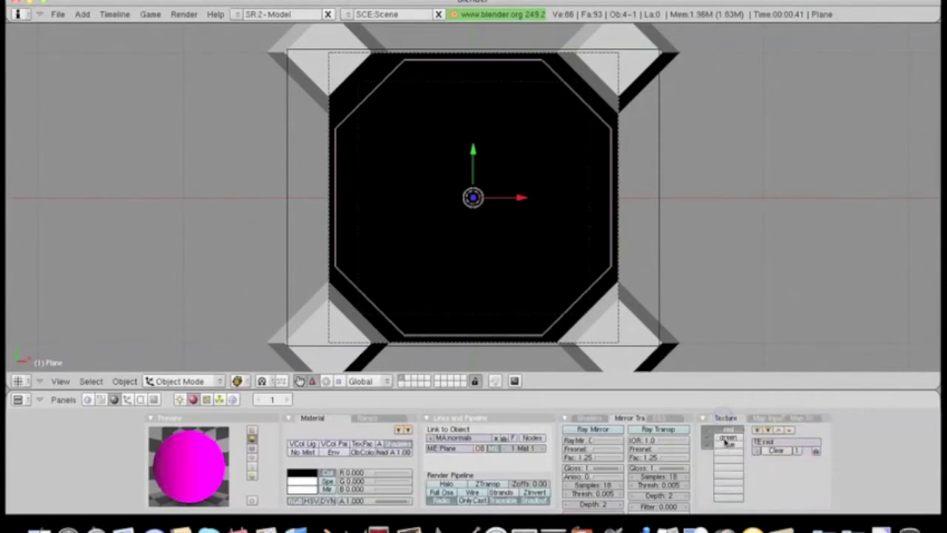
{"action": "left_click", "coordinate": [728, 438]}
{"action": "left_click", "coordinate": [767, 418]}
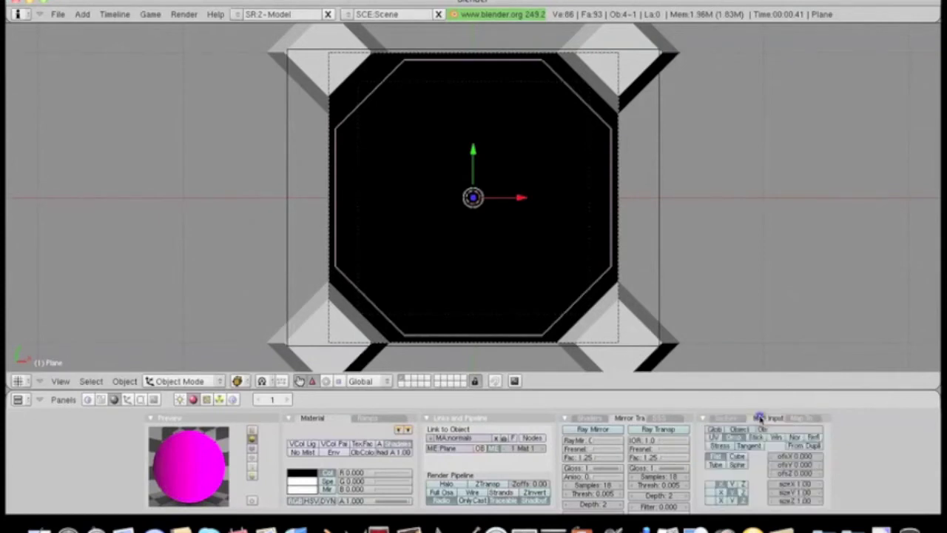
{"action": "left_click", "coordinate": [797, 438]}
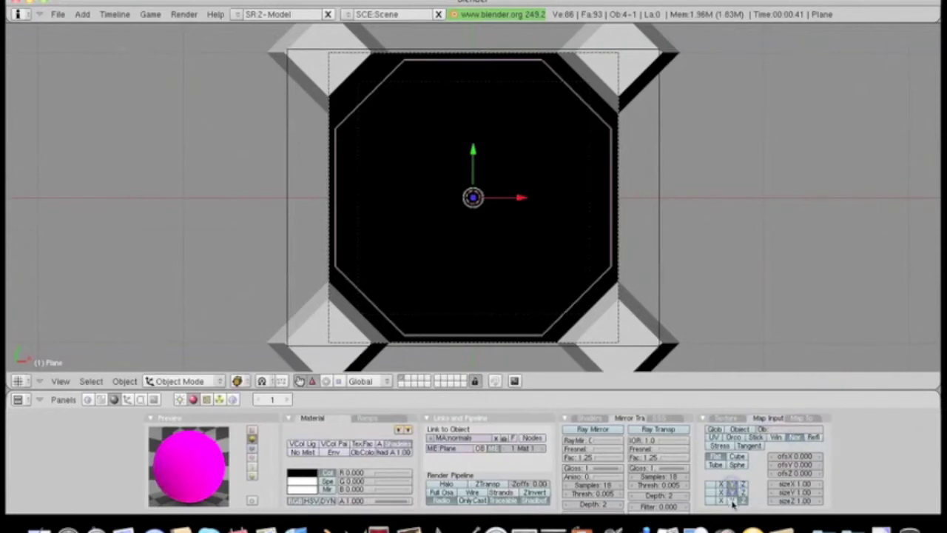
{"action": "left_click", "coordinate": [803, 418]}
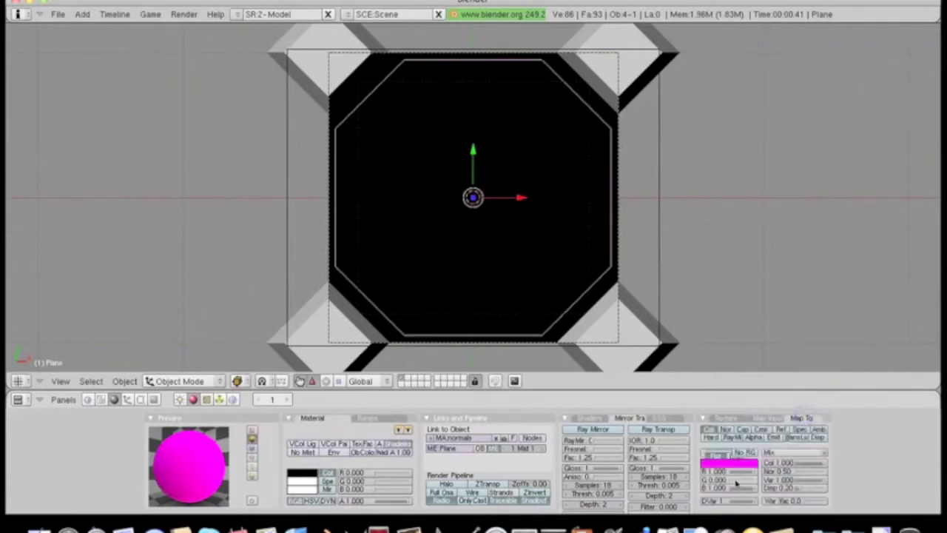
{"action": "left_click_drag", "start_coordinate": [747, 471], "coordinate": [681, 484]}
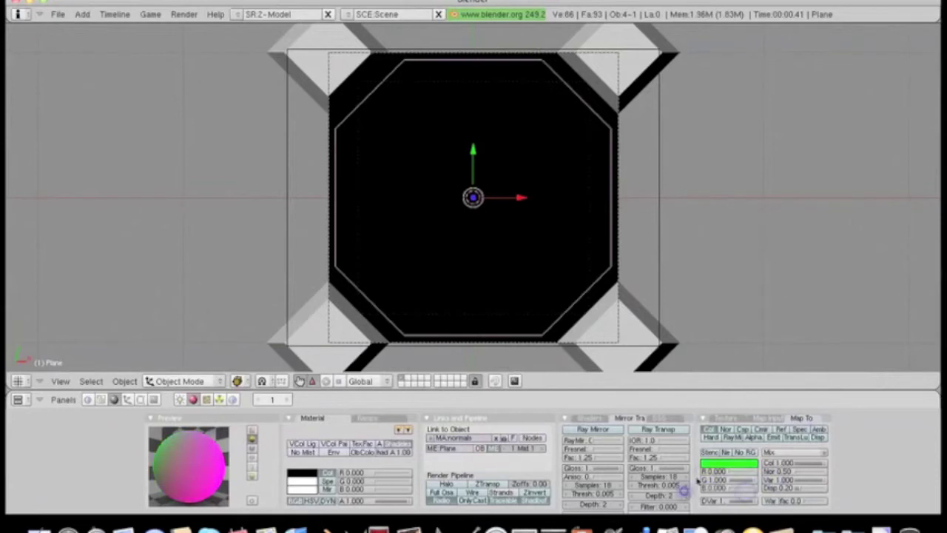
{"action": "left_click", "coordinate": [775, 451]}
{"action": "left_click", "coordinate": [774, 447]}
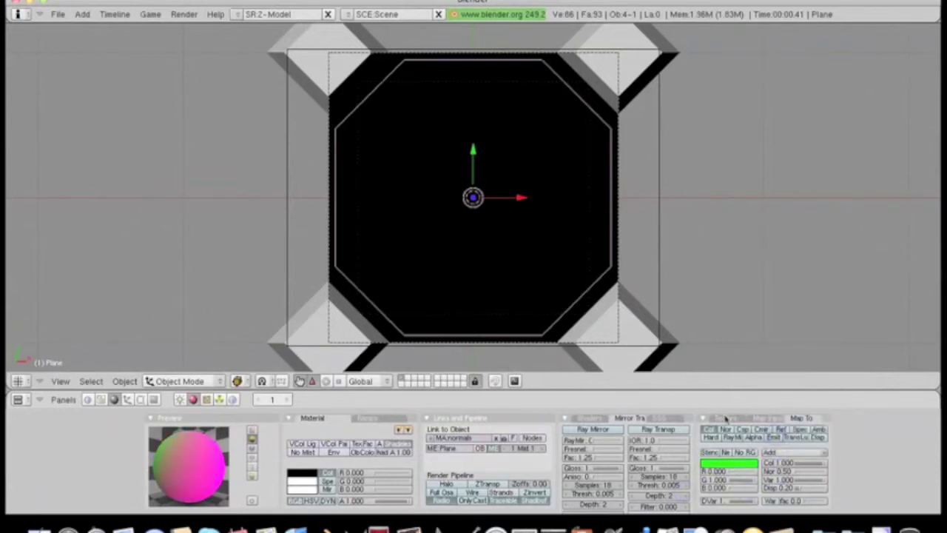
Map the blue texture by Nor, make its colour pure blue, and set blending to Add.
{"action": "left_click", "coordinate": [725, 418]}
{"action": "left_click", "coordinate": [766, 418]}
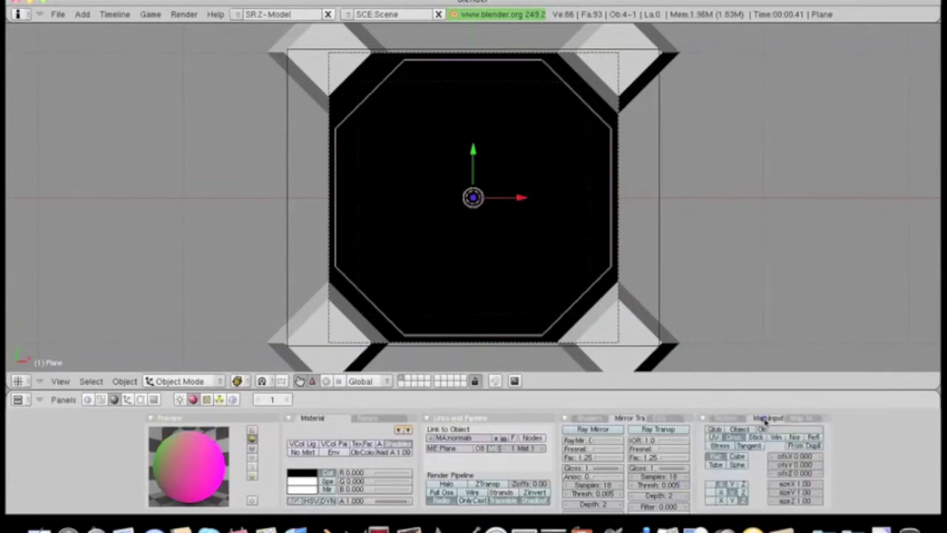
{"action": "left_click", "coordinate": [794, 436]}
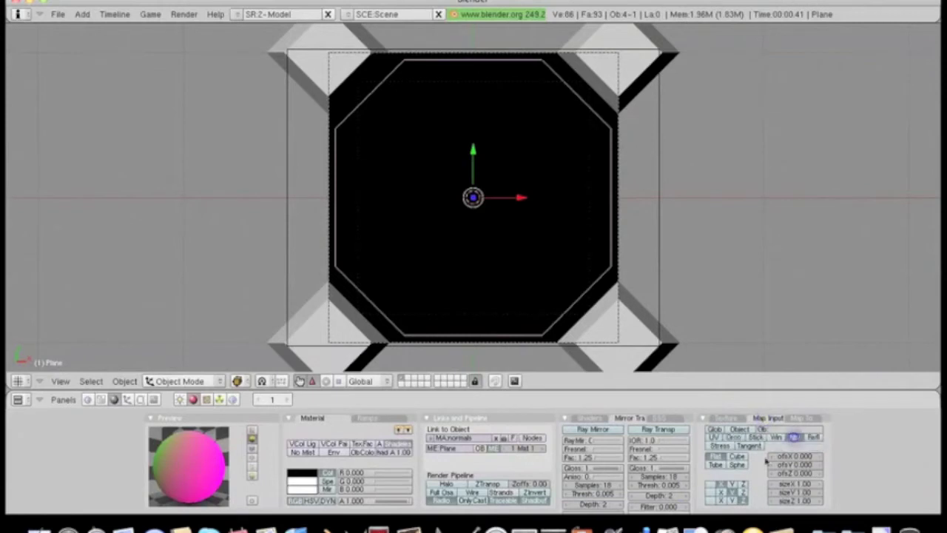
{"action": "left_click", "coordinate": [742, 490]}
{"action": "left_click", "coordinate": [795, 419]}
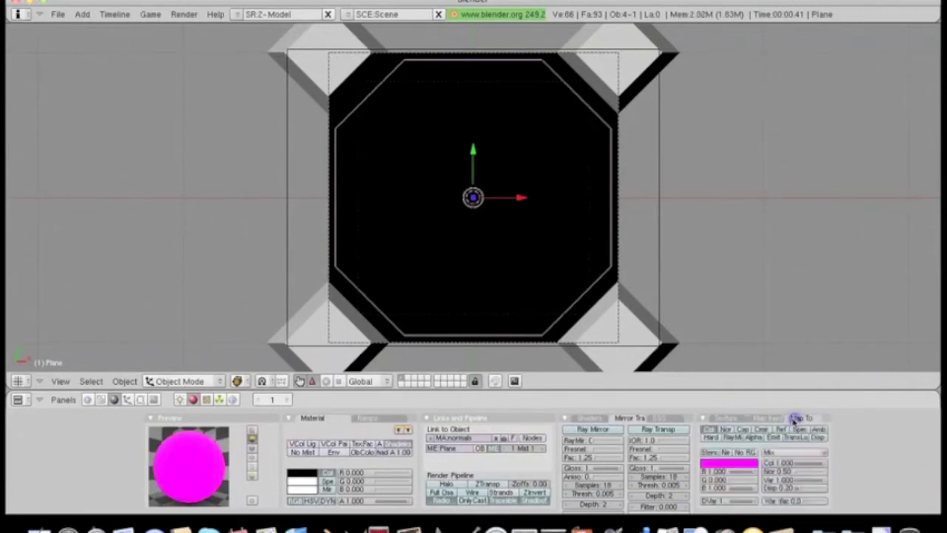
{"action": "left_click_drag", "start_coordinate": [742, 472], "coordinate": [710, 471]}
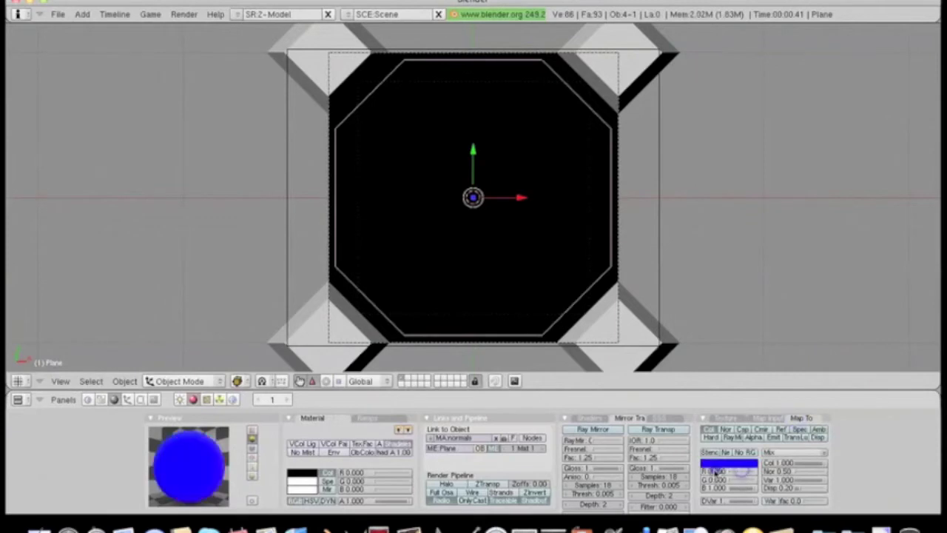
{"action": "left_click", "coordinate": [791, 452]}
{"action": "left_click", "coordinate": [787, 437]}
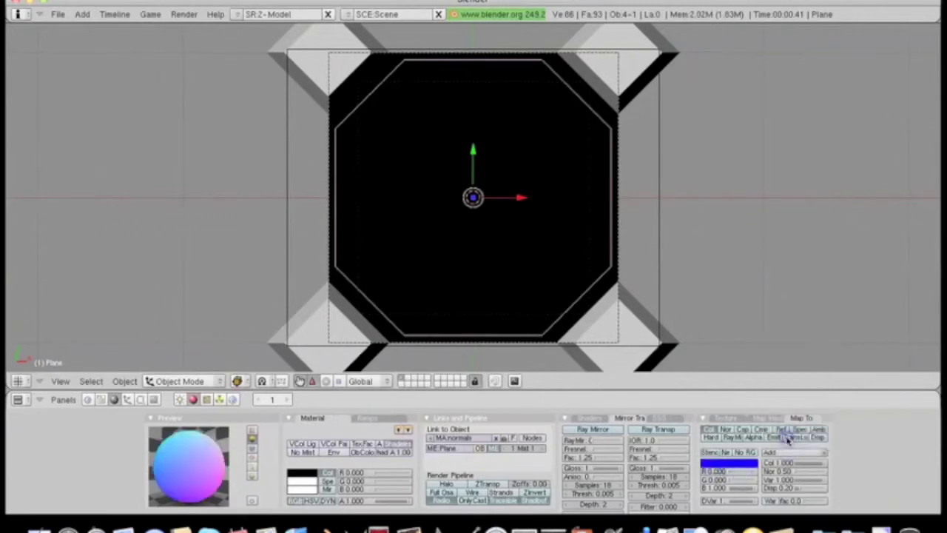
{"action": "right_click", "coordinate": [383, 326]}
Assign the normals material to the square plane Plane.002 and the corner planes Plane.001.
{"action": "left_click", "coordinate": [432, 438]}
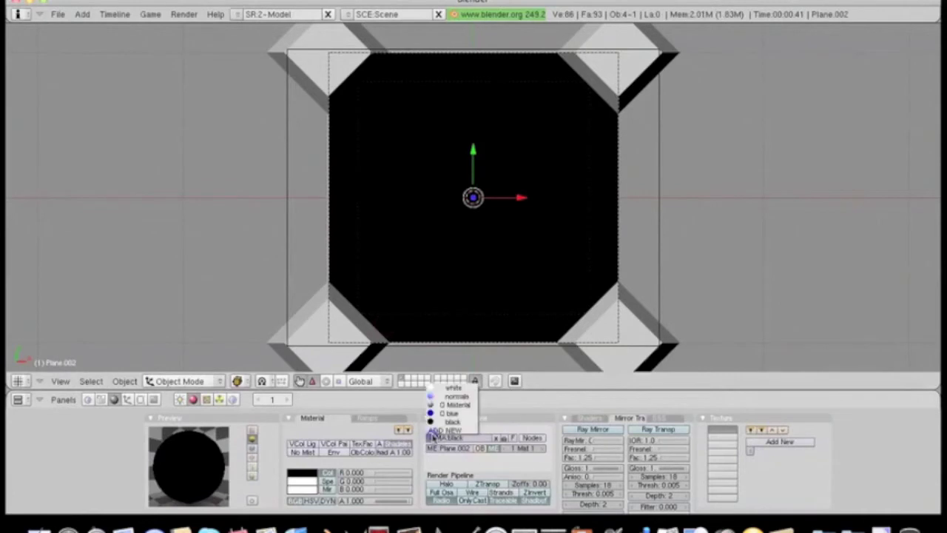
{"action": "left_click", "coordinate": [438, 399]}
{"action": "right_click", "coordinate": [334, 332]}
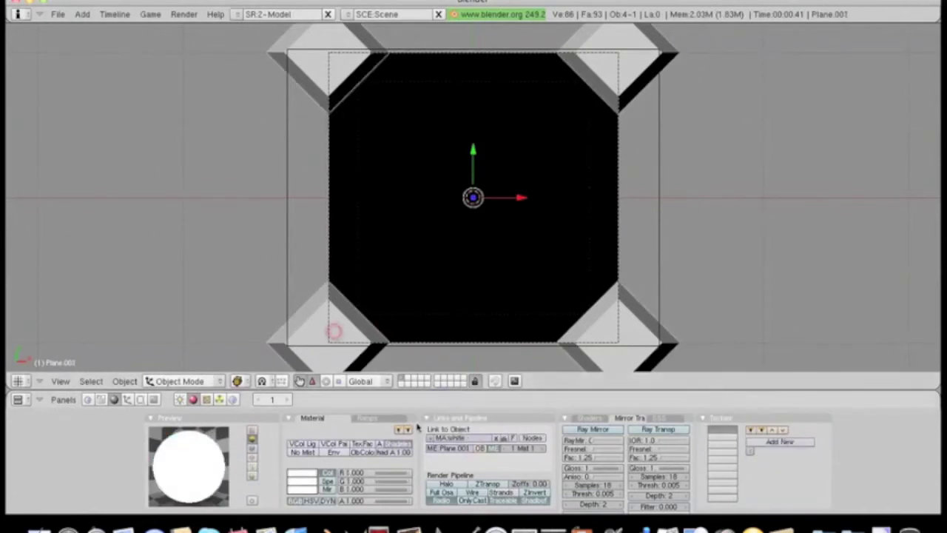
{"action": "left_click", "coordinate": [432, 440]}
{"action": "left_click", "coordinate": [441, 398]}
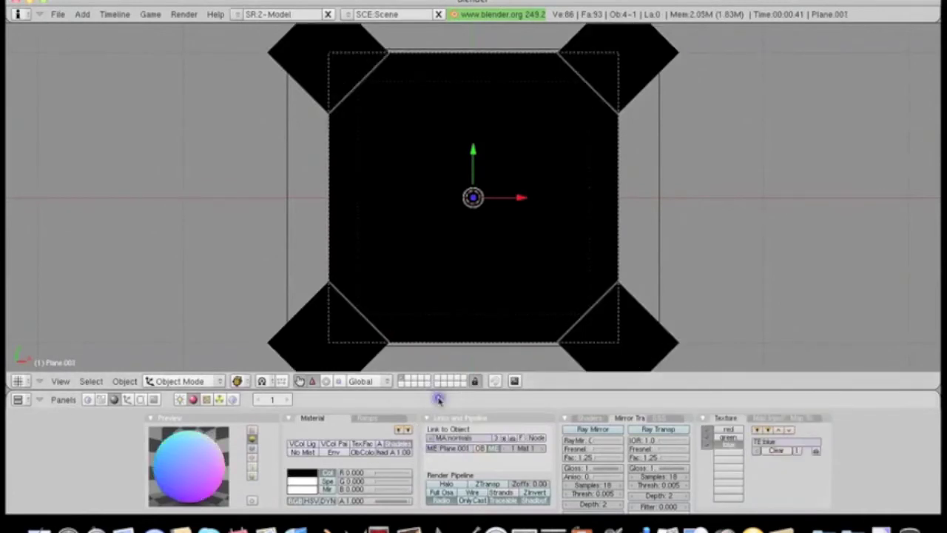
Render a test image of the tile and close the render window.
{"action": "left_click", "coordinate": [154, 399]}
{"action": "left_click", "coordinate": [299, 437]}
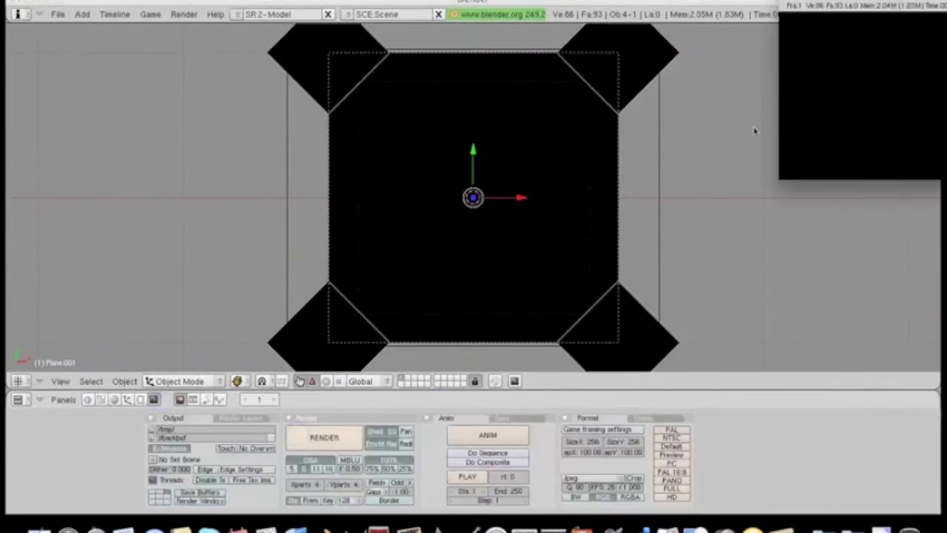
{"action": "key", "text": "Escape"}
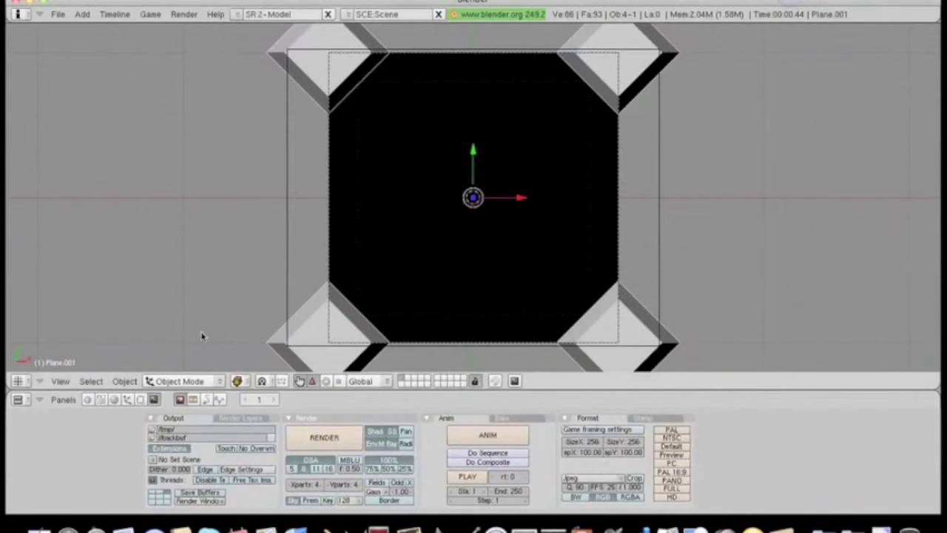
{"action": "key", "text": "F5"}
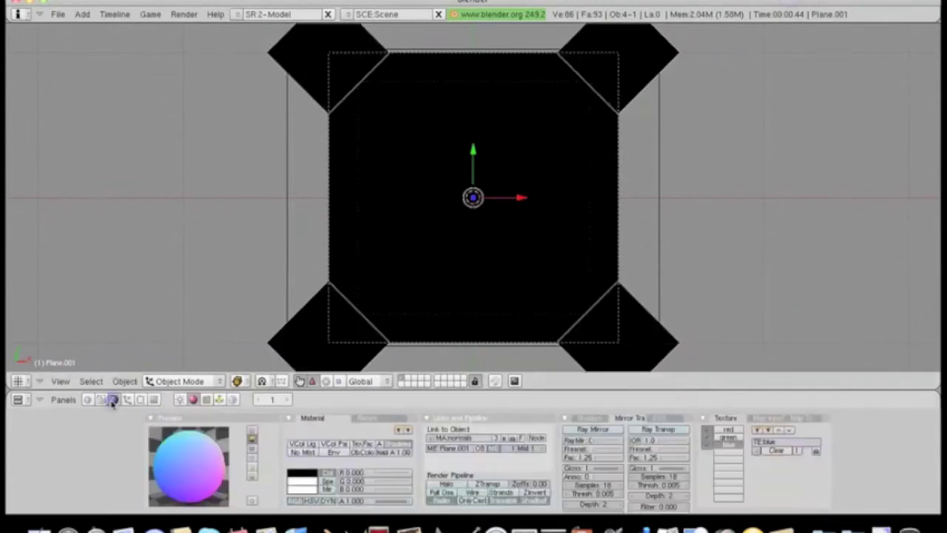
{"action": "right_click", "coordinate": [335, 250]}
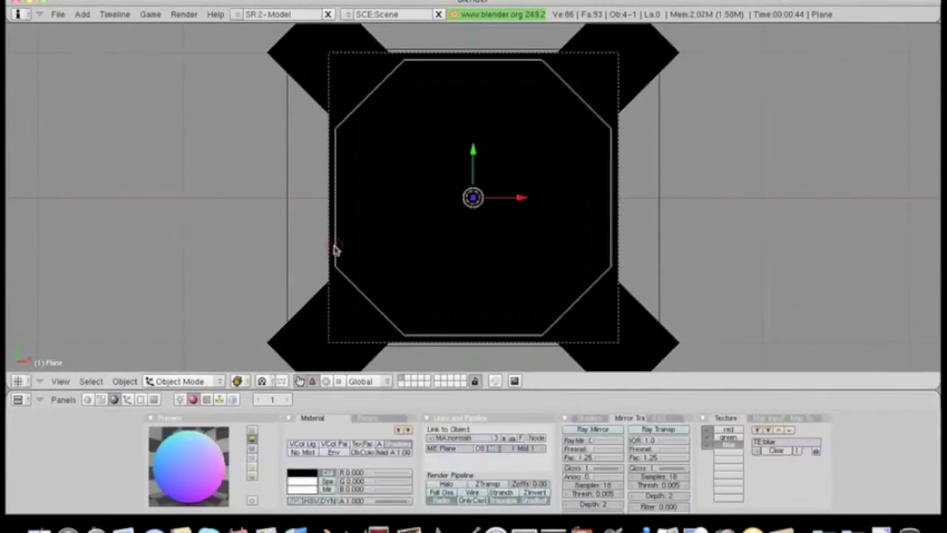
{"action": "right_click", "coordinate": [328, 250]}
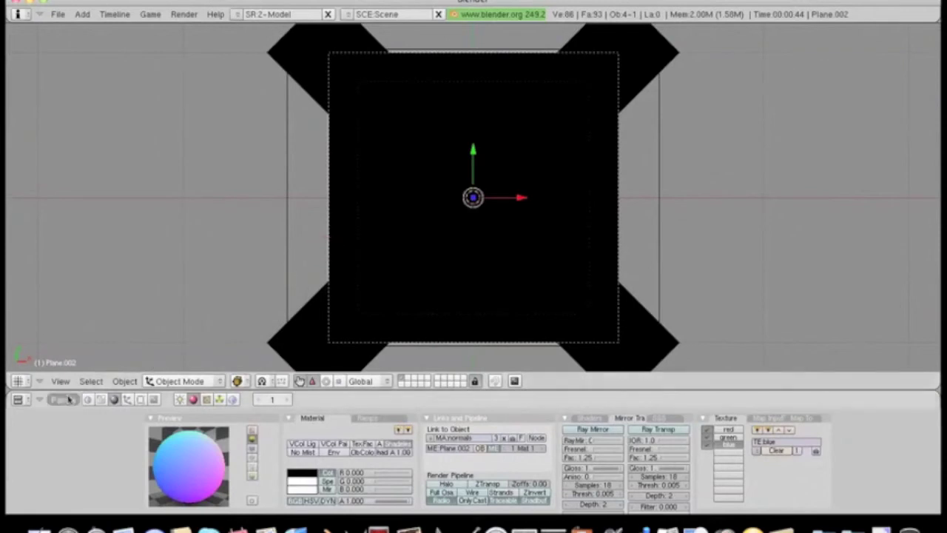
{"action": "left_click", "coordinate": [19, 382]}
Save the displayed render result as JPEG, renaming it from tileSpec to tileNormal.
{"action": "left_click", "coordinate": [48, 311]}
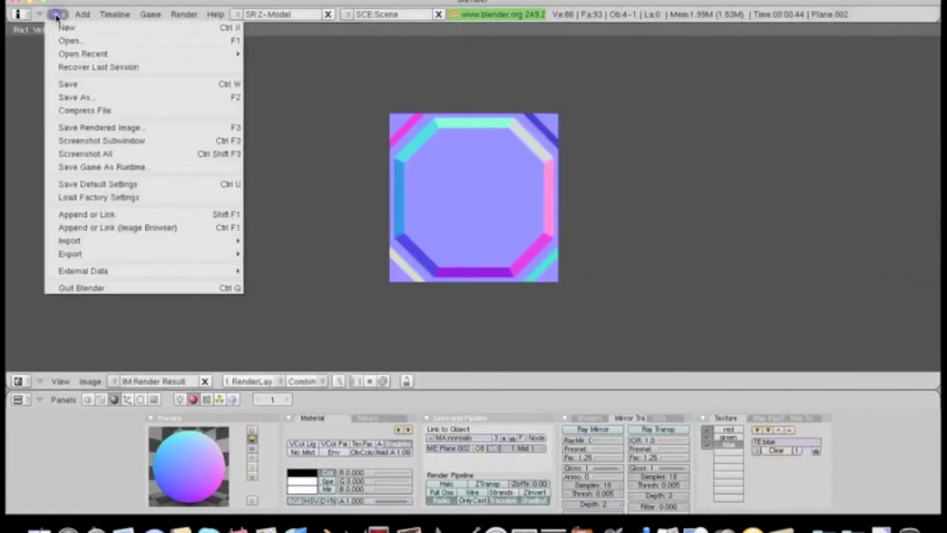
{"action": "left_click", "coordinate": [80, 127]}
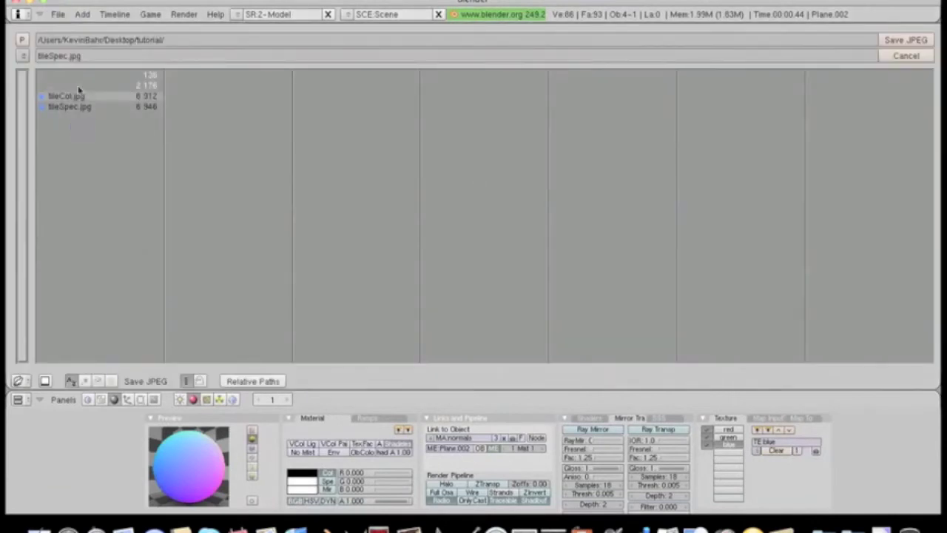
{"action": "left_click", "coordinate": [64, 58]}
{"action": "key", "text": "BackSpace"}
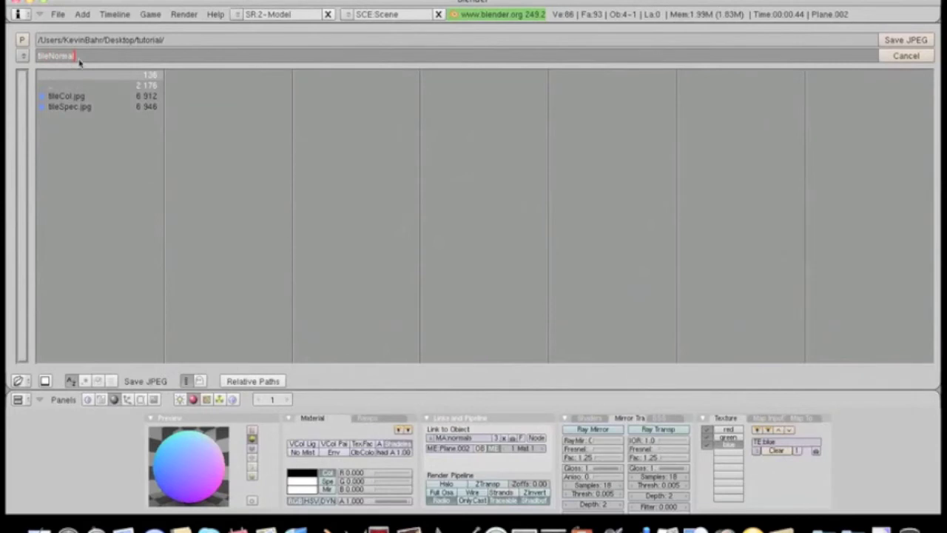
{"action": "left_click", "coordinate": [906, 41]}
{"action": "left_click", "coordinate": [906, 42]}
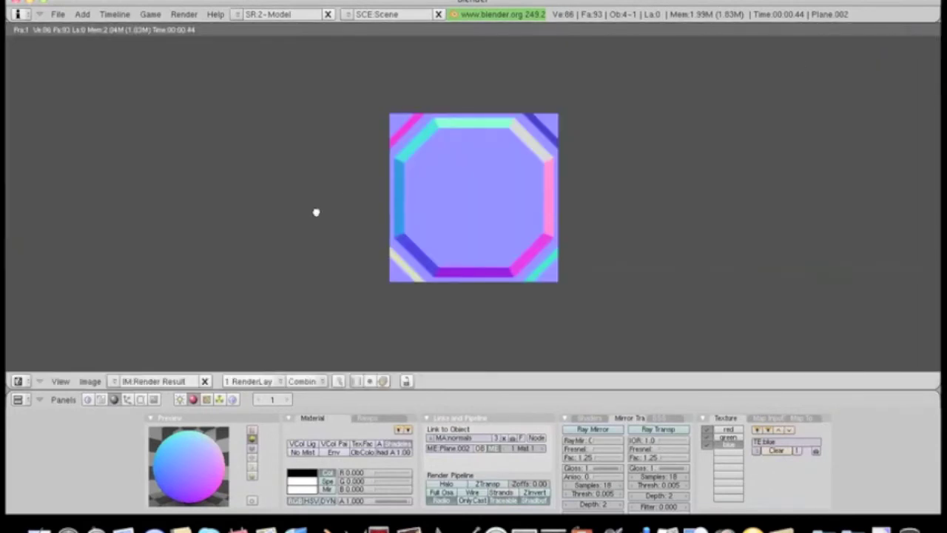
Start a new file with Erase All and delete every default object.
{"action": "left_click", "coordinate": [57, 14]}
{"action": "left_click", "coordinate": [56, 26]}
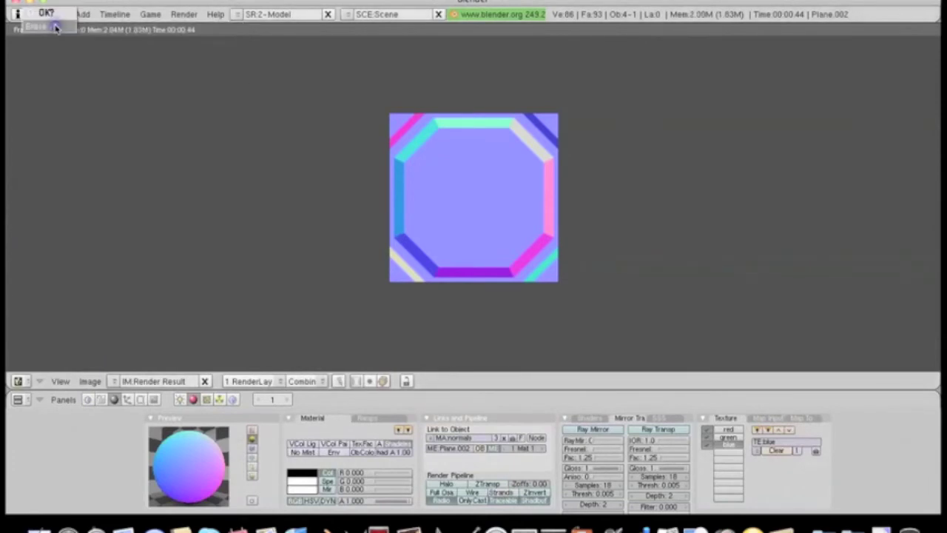
{"action": "left_click", "coordinate": [55, 26]}
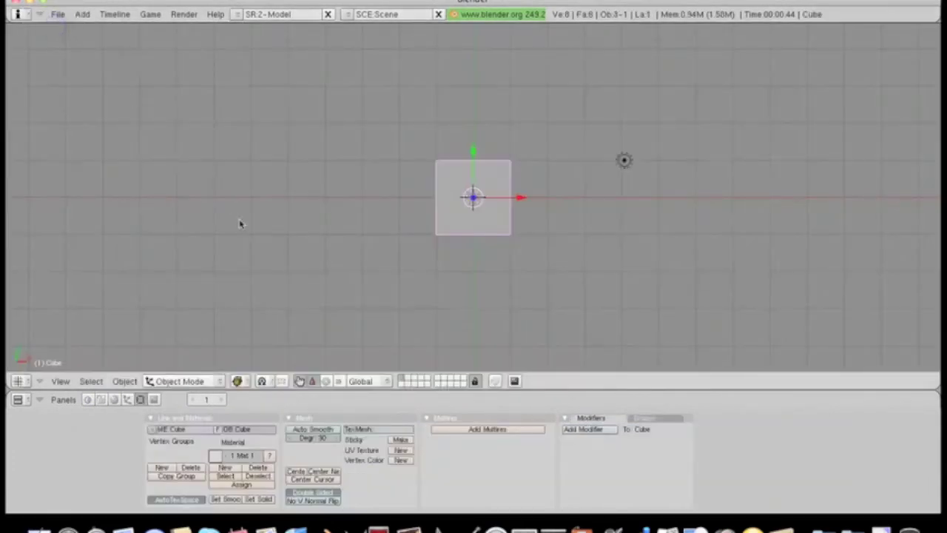
{"action": "key", "text": "a"}
{"action": "key", "text": "a"}
{"action": "key", "text": "x"}
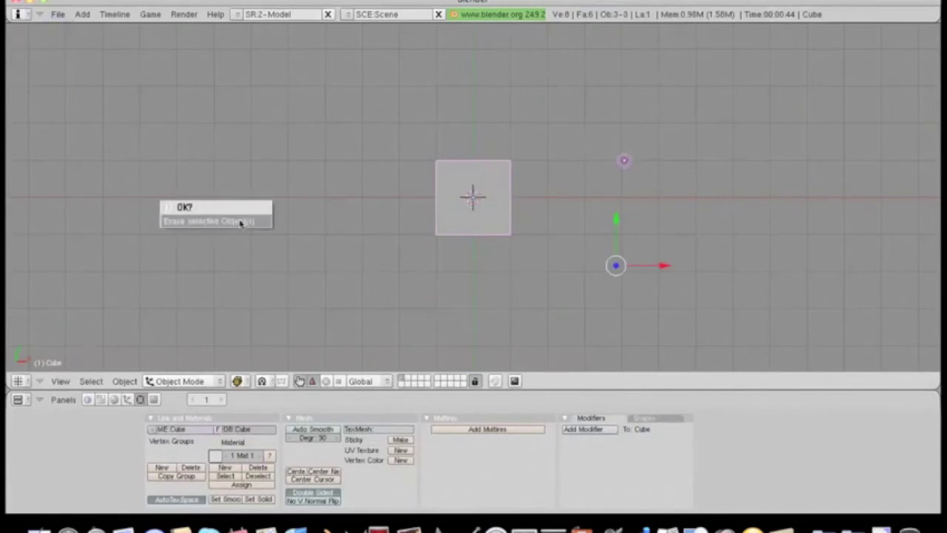
{"action": "left_click", "coordinate": [239, 221]}
Add a plane mesh and scale it up to about 2.1 times its size.
{"action": "key", "text": "space"}
{"action": "mouse_move", "coordinate": [322, 219]}
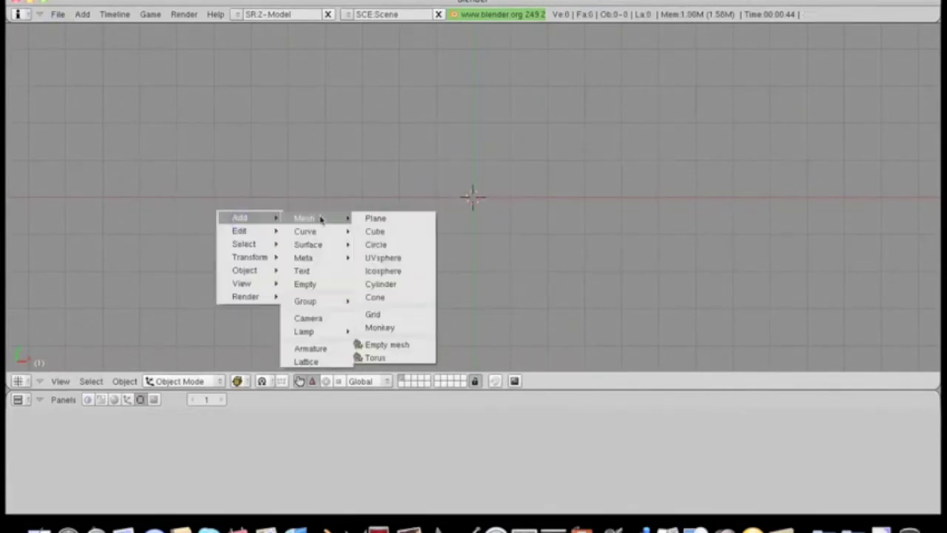
{"action": "left_click", "coordinate": [376, 220]}
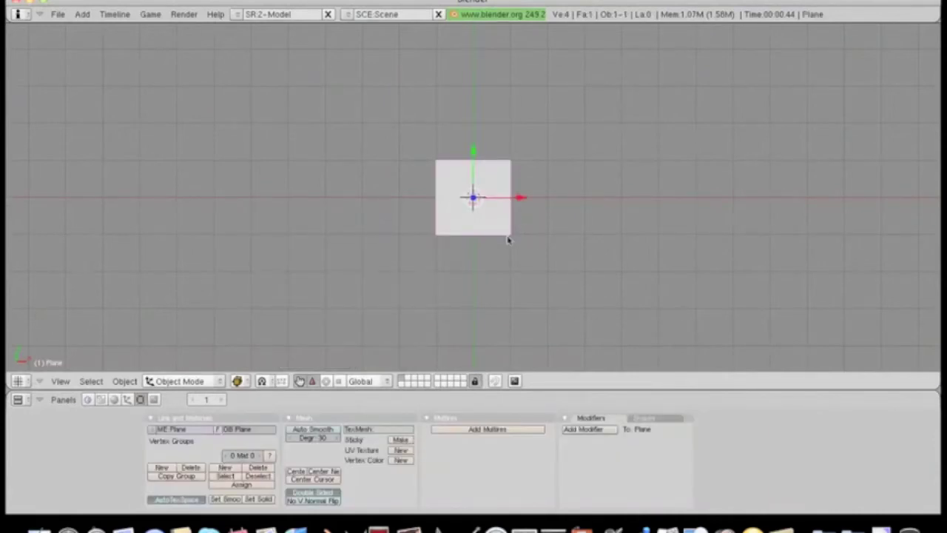
{"action": "key", "text": "s"}
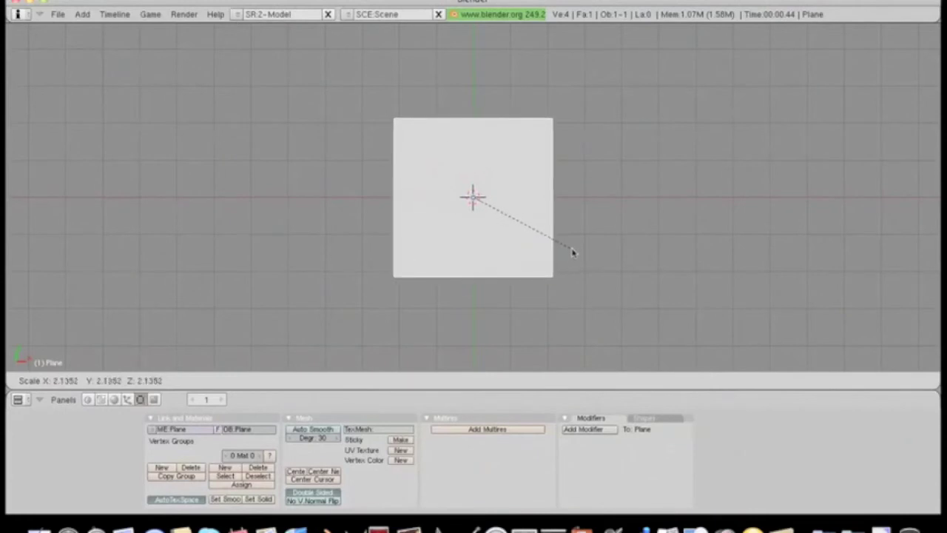
{"action": "left_click", "coordinate": [620, 256]}
{"action": "key", "text": "space"}
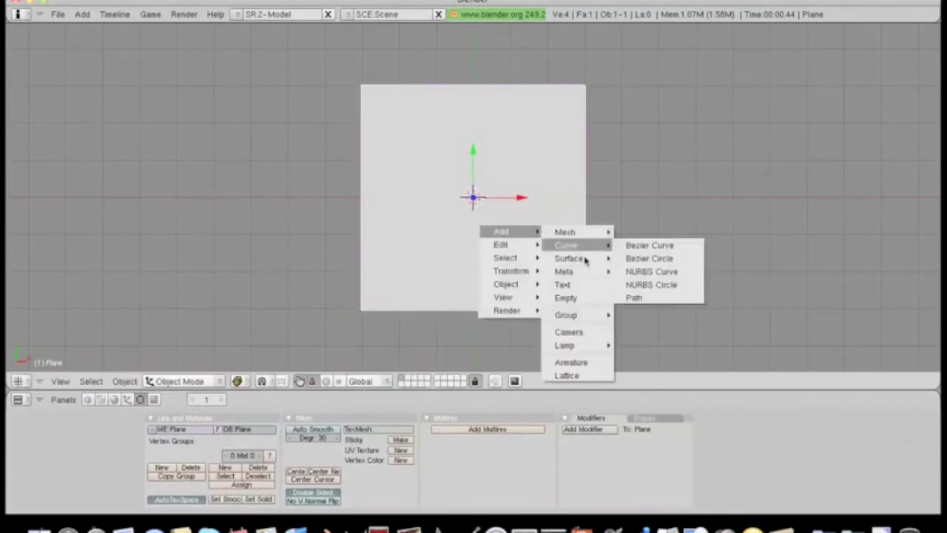
Add a lamp and raise it above the plane in an angled perspective view.
{"action": "mouse_move", "coordinate": [592, 342]}
{"action": "left_click", "coordinate": [631, 345]}
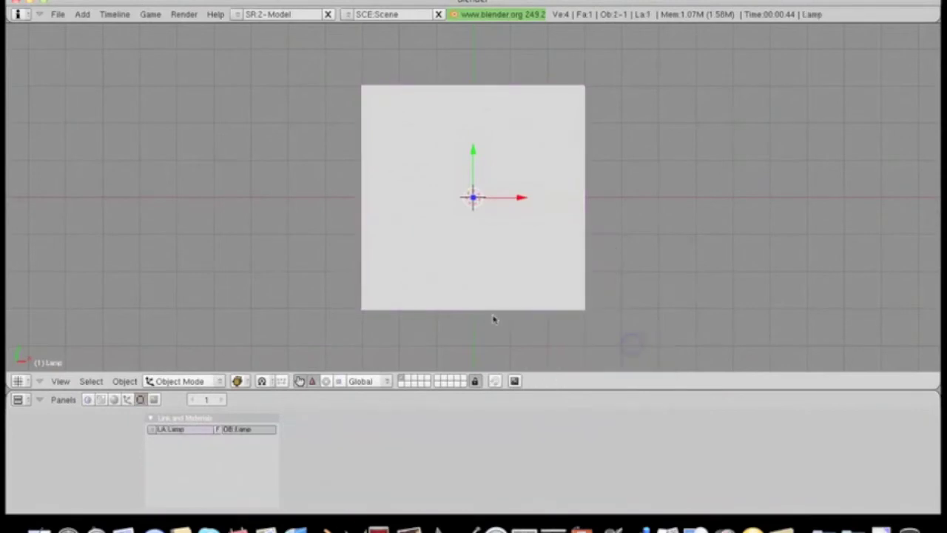
{"action": "middle_click_drag", "start_coordinate": [493, 317], "coordinate": [451, 249]}
{"action": "key", "text": "KP_5"}
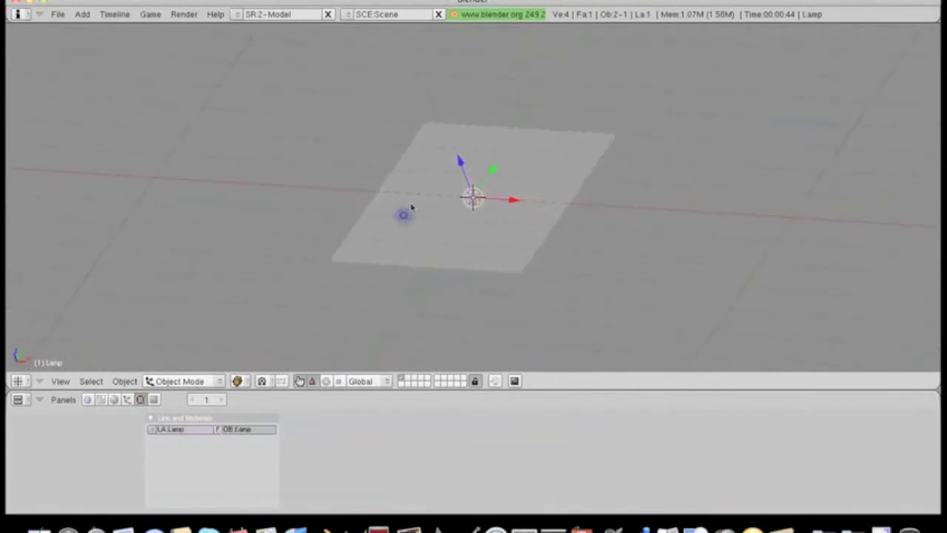
{"action": "left_click_drag", "start_coordinate": [460, 160], "coordinate": [427, 80]}
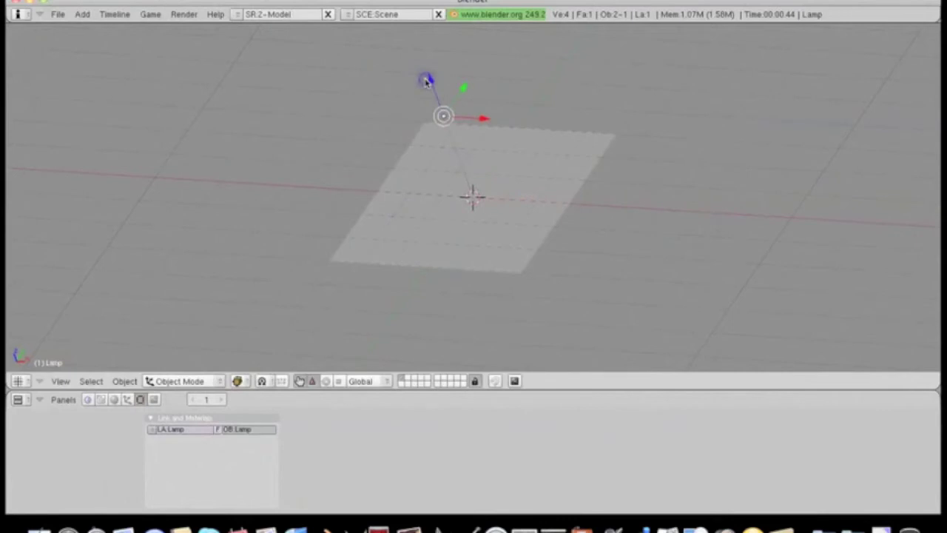
Switch the viewport to textured shading with GLSL materials.
{"action": "left_click", "coordinate": [238, 381]}
{"action": "left_click", "coordinate": [244, 316]}
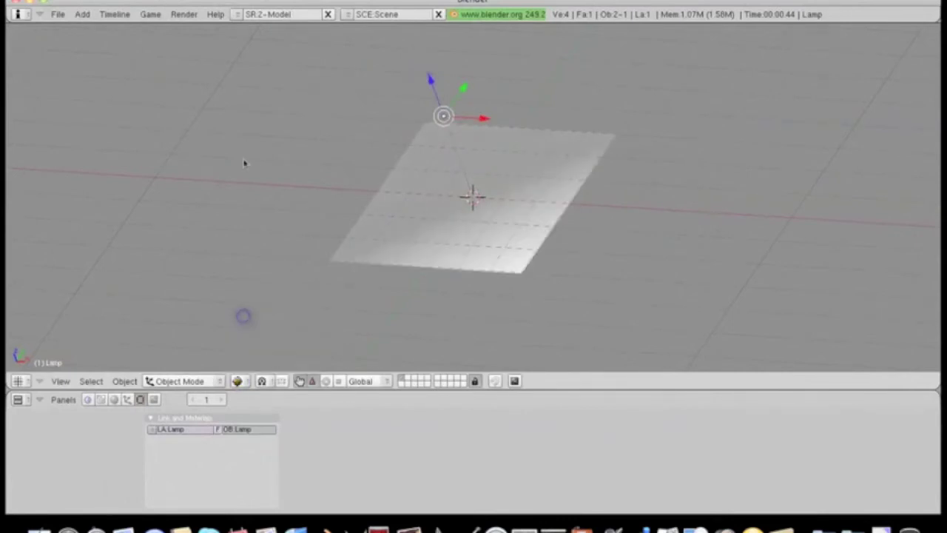
{"action": "left_click", "coordinate": [151, 14]}
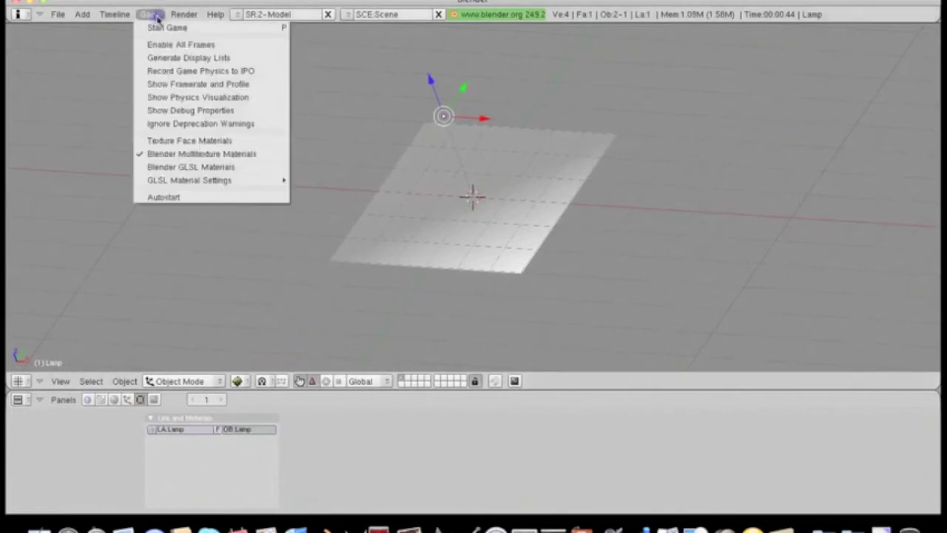
{"action": "left_click", "coordinate": [180, 168]}
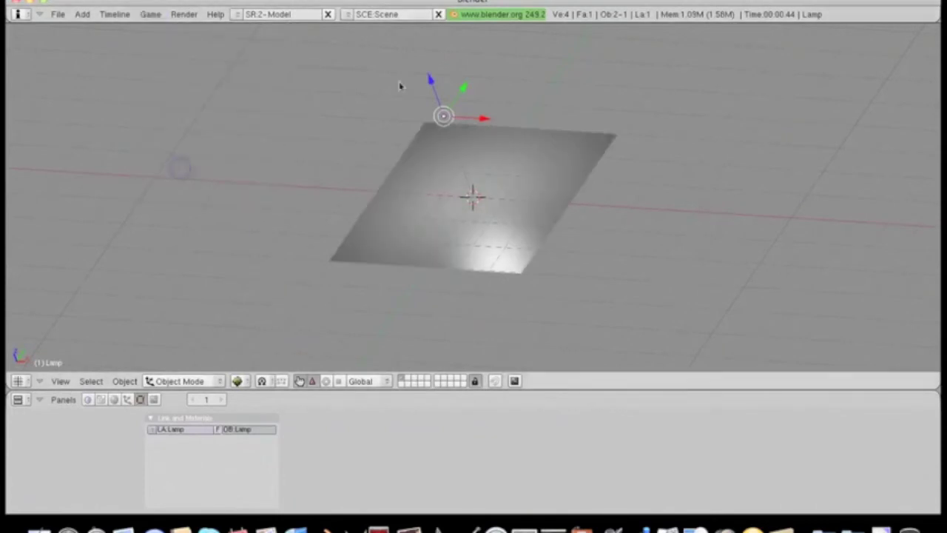
Slide the lamp along Y and X over the plane's centre, then reselect the plane.
{"action": "left_click_drag", "start_coordinate": [456, 90], "coordinate": [495, 35]}
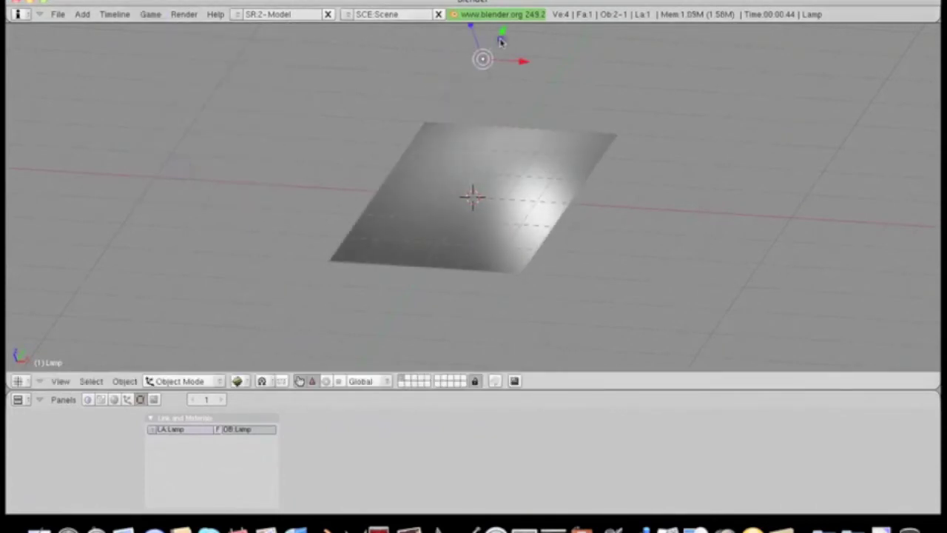
{"action": "left_click_drag", "start_coordinate": [520, 71], "coordinate": [465, 62]}
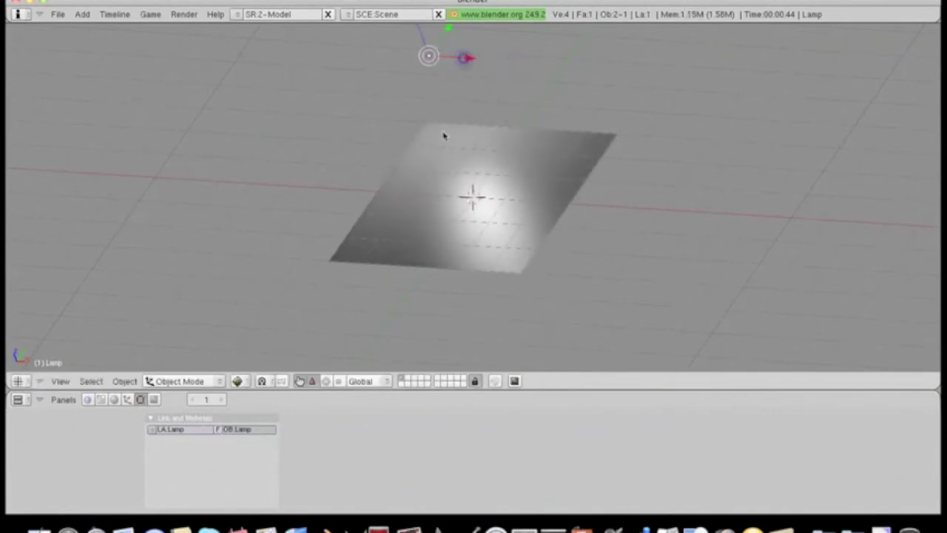
{"action": "middle_click_drag", "start_coordinate": [381, 183], "coordinate": [395, 207]}
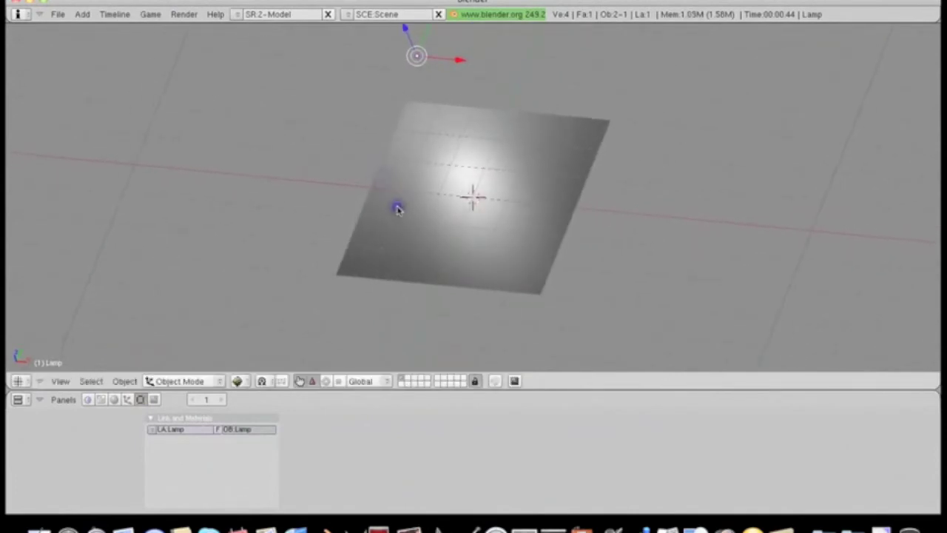
{"action": "right_click", "coordinate": [432, 236]}
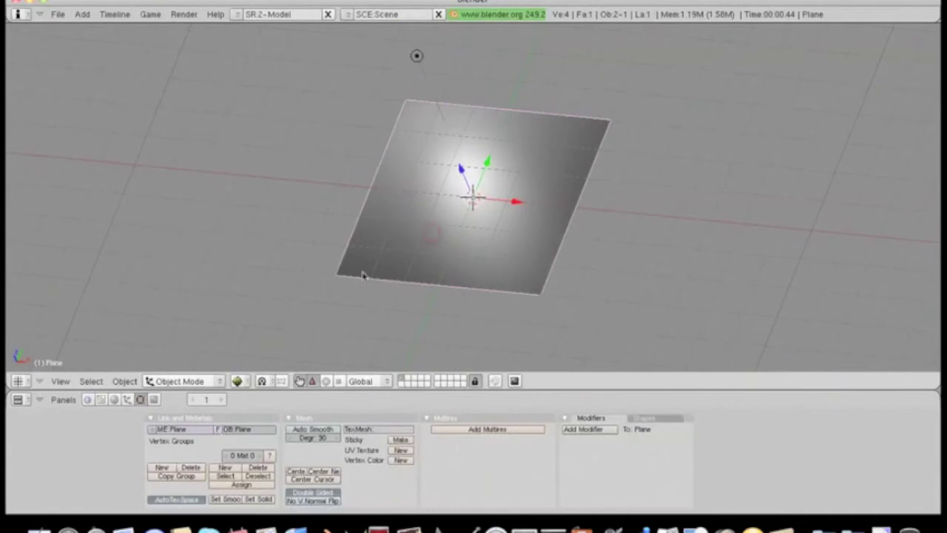
Add a UV texture layer and split off a right-hand UV/Image Editor area.
{"action": "left_click", "coordinate": [399, 450]}
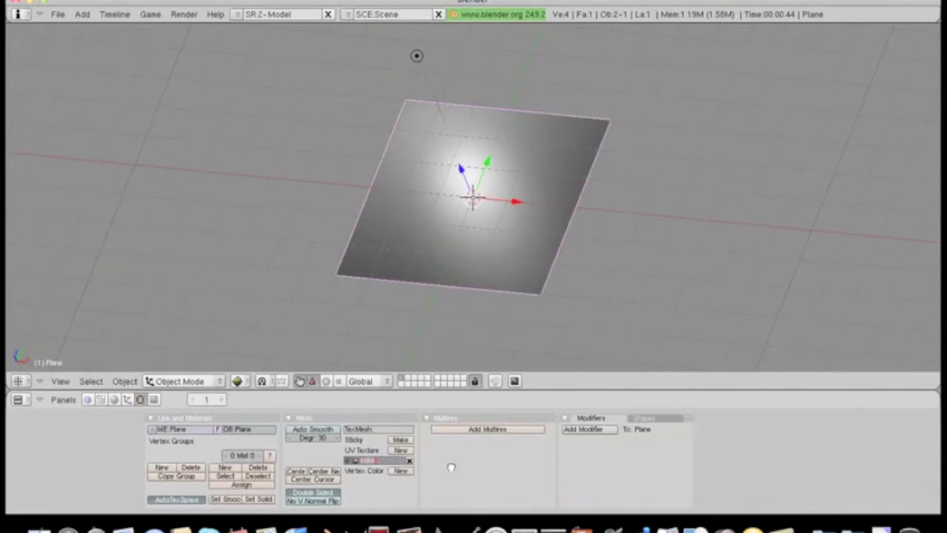
{"action": "right_click", "coordinate": [442, 394]}
{"action": "left_click", "coordinate": [443, 392]}
{"action": "left_click", "coordinate": [451, 356]}
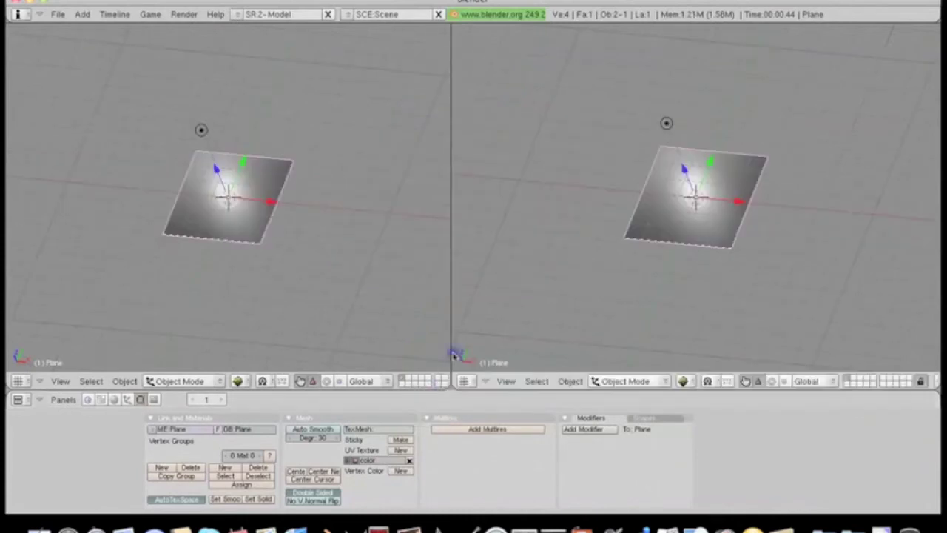
{"action": "left_click", "coordinate": [463, 380]}
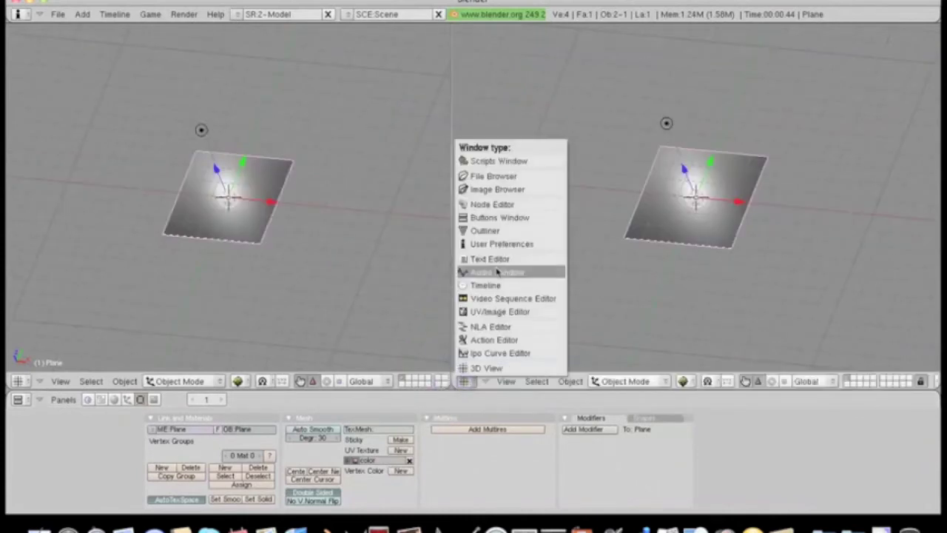
{"action": "left_click", "coordinate": [498, 312]}
In Edit Mode, open tileCol.jpg from Desktop/tutorial in the image editor, then return to Object Mode.
{"action": "key", "text": "Tab"}
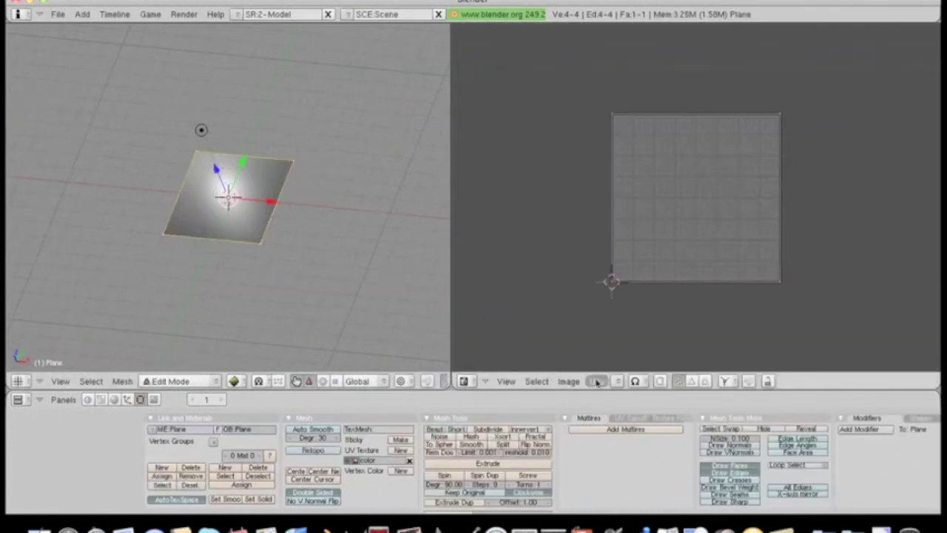
{"action": "left_click", "coordinate": [569, 381]}
{"action": "left_click", "coordinate": [575, 358]}
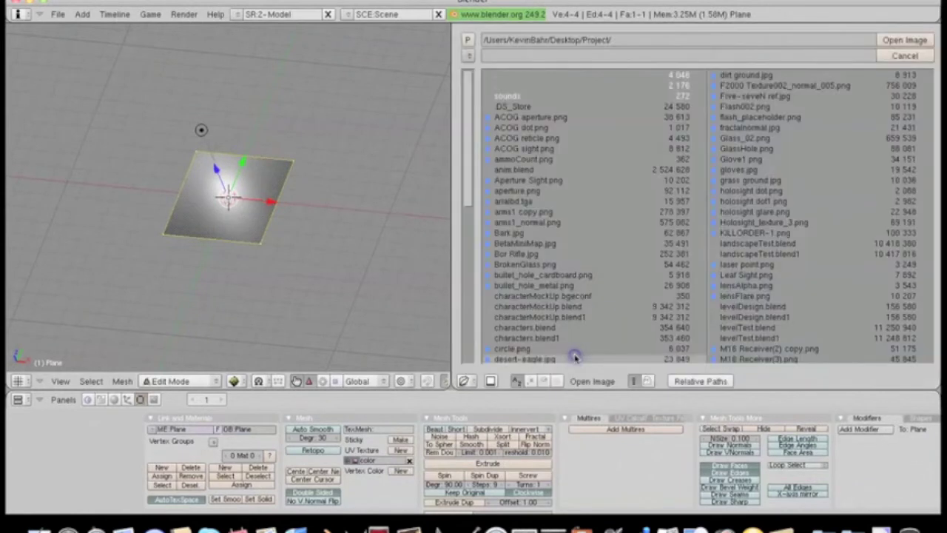
{"action": "left_click", "coordinate": [517, 81]}
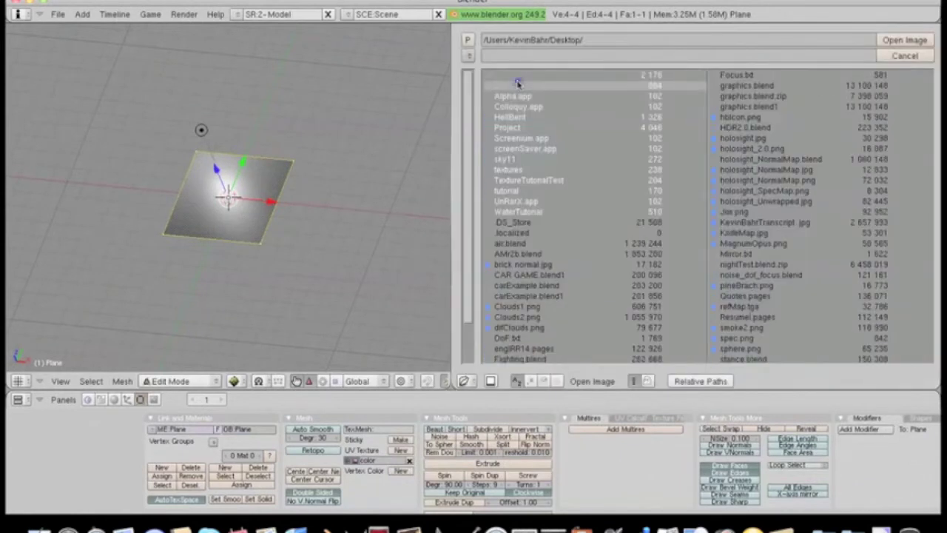
{"action": "left_click", "coordinate": [507, 190]}
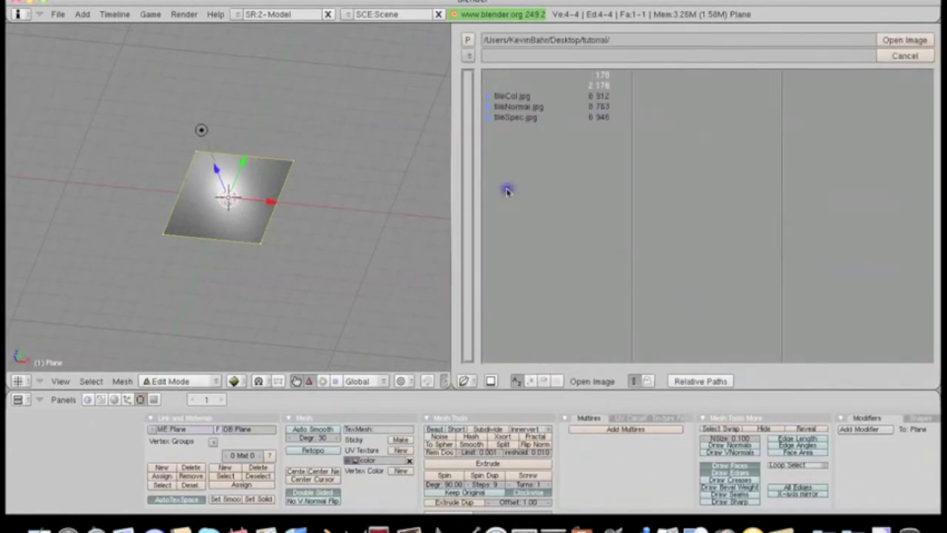
{"action": "left_click", "coordinate": [536, 98]}
{"action": "left_click", "coordinate": [886, 39]}
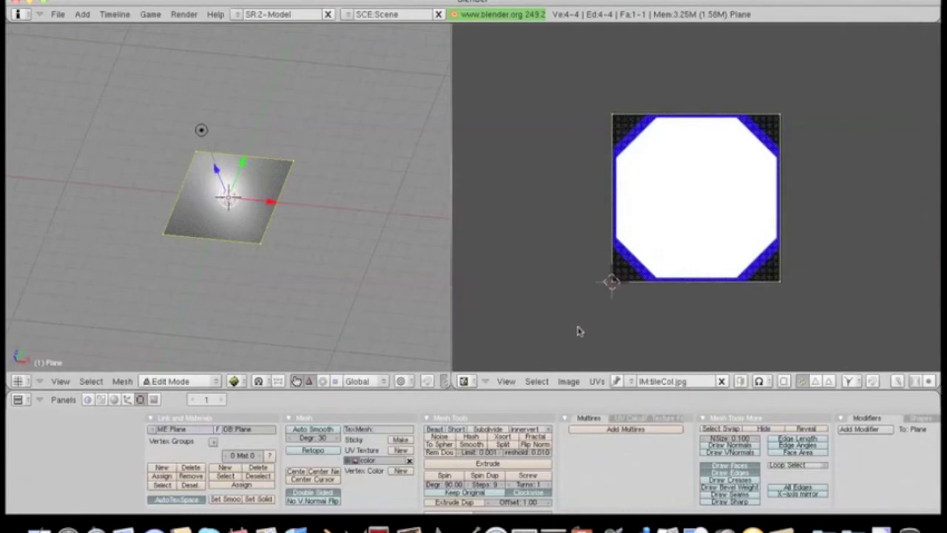
{"action": "key", "text": "Tab"}
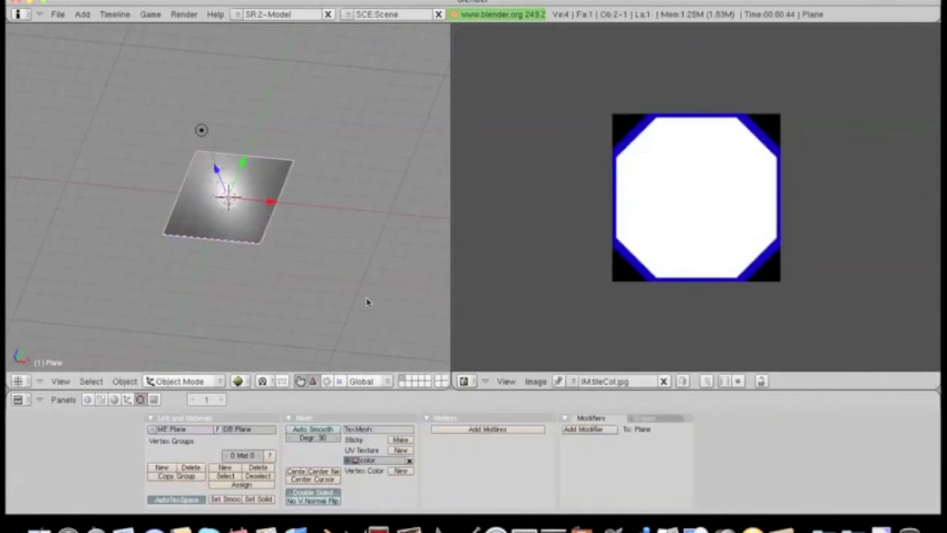
Create a new material for the plane named tiles.
{"action": "left_click", "coordinate": [114, 399]}
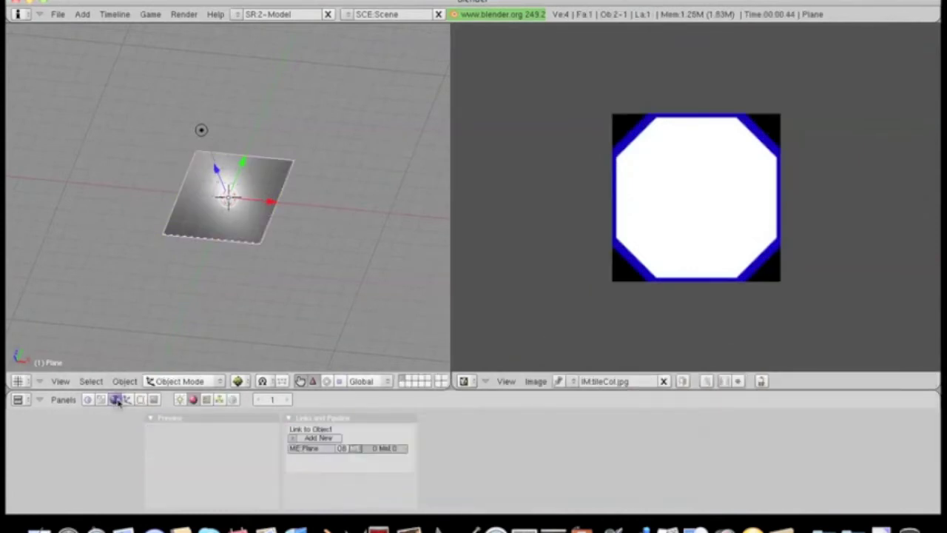
{"action": "left_click", "coordinate": [328, 439]}
{"action": "left_click", "coordinate": [465, 439]}
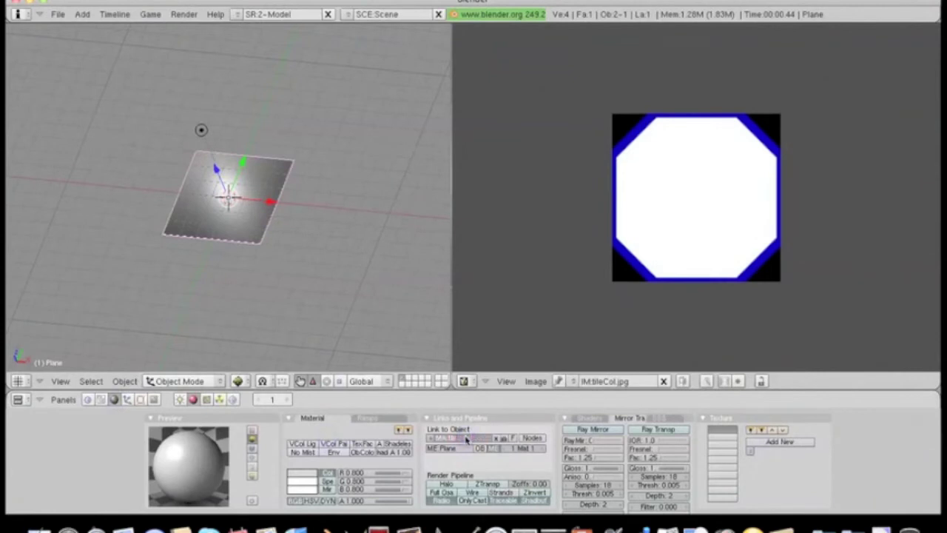
{"action": "type", "text": "tiles"}
{"action": "key", "text": "Return"}
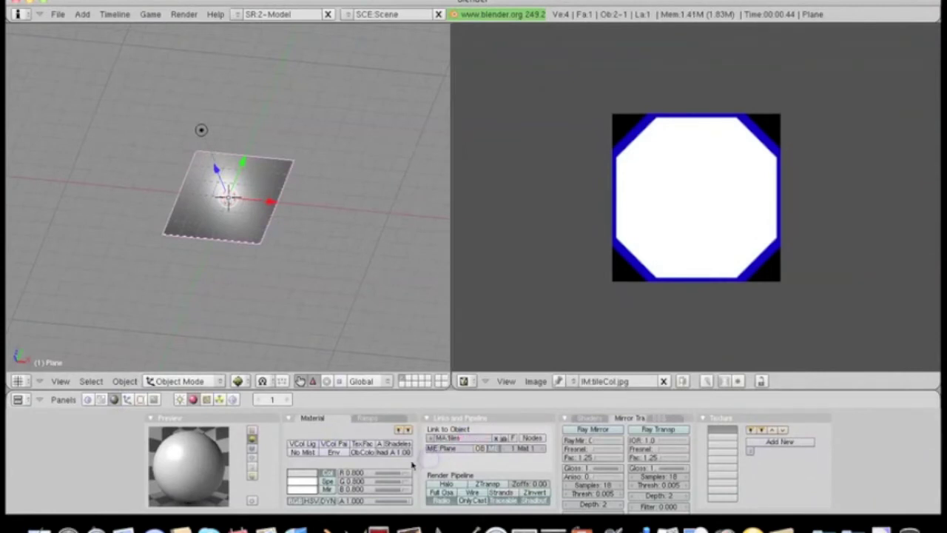
Add an Image texture named color that uses tileCol.jpg.
{"action": "left_click", "coordinate": [207, 399]}
{"action": "left_click", "coordinate": [319, 431]}
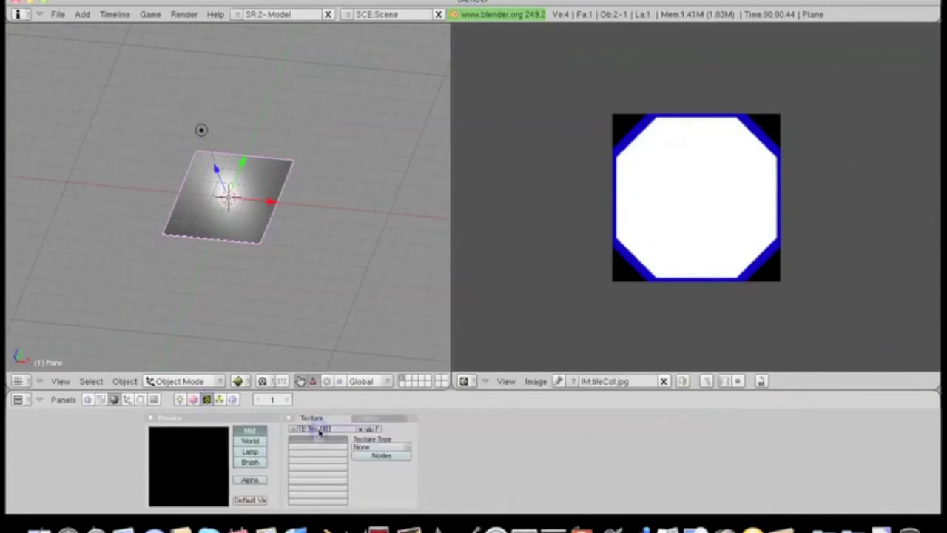
{"action": "left_click", "coordinate": [318, 429]}
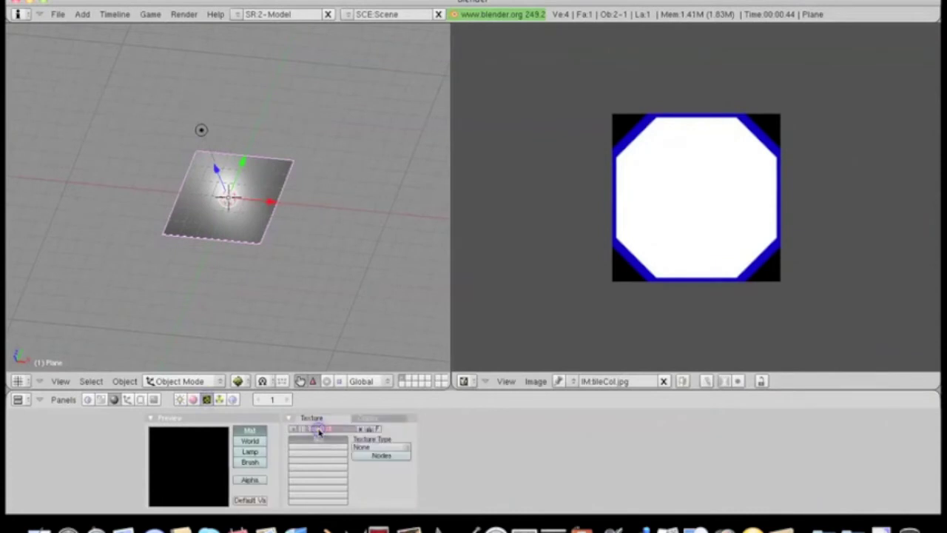
{"action": "type", "text": "color"}
{"action": "key", "text": "Return"}
{"action": "left_click", "coordinate": [367, 444]}
{"action": "left_click", "coordinate": [366, 431]}
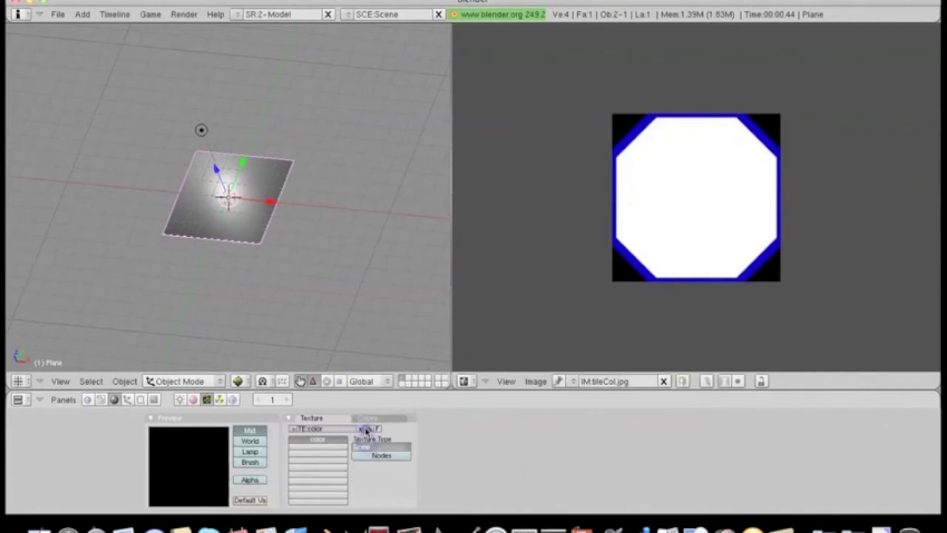
{"action": "left_click", "coordinate": [568, 435]}
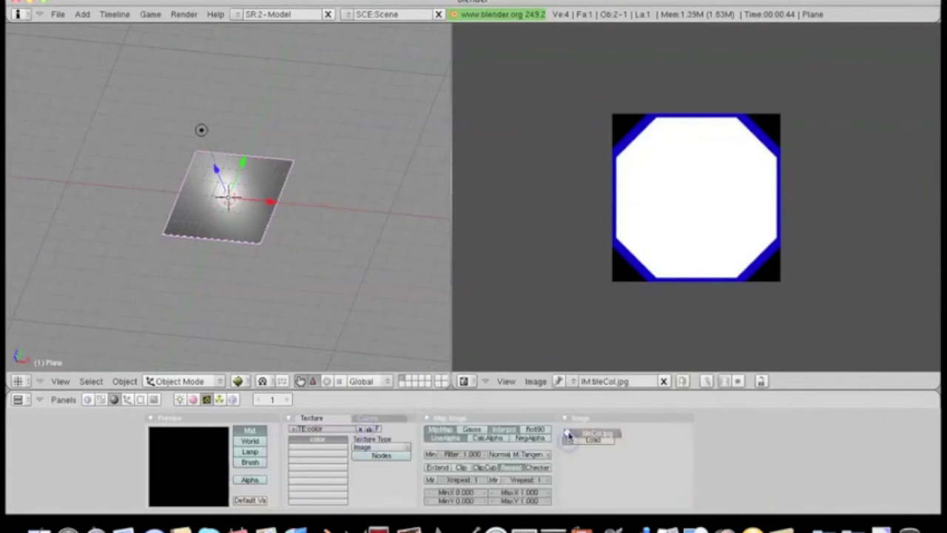
{"action": "left_click", "coordinate": [570, 435]}
Map the color texture by UV with X and Y repeat sizes of 10.
{"action": "left_click", "coordinate": [193, 400]}
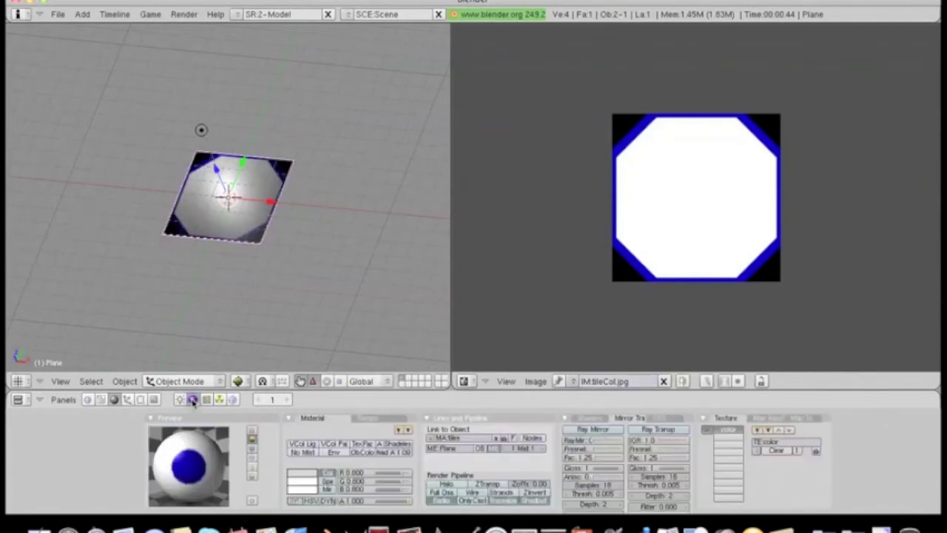
{"action": "left_click", "coordinate": [769, 418]}
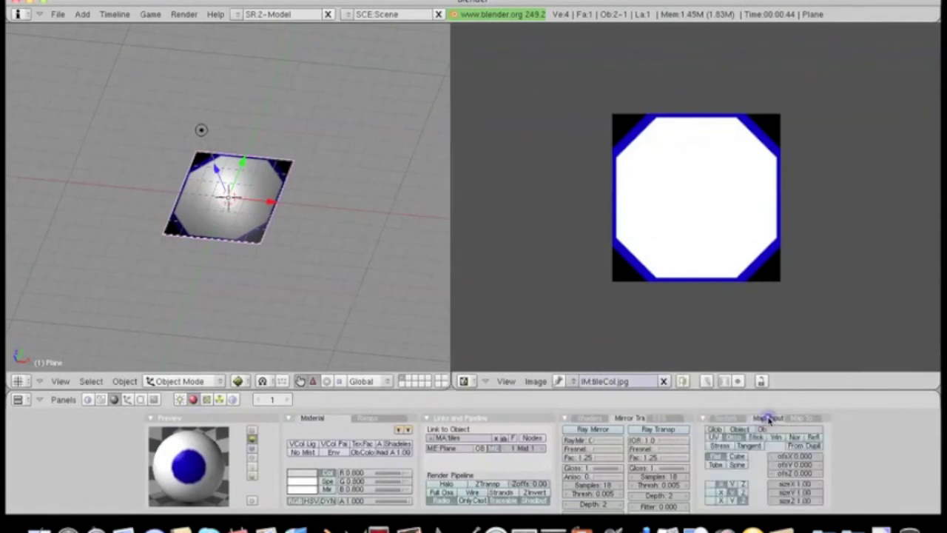
{"action": "left_click", "coordinate": [713, 437]}
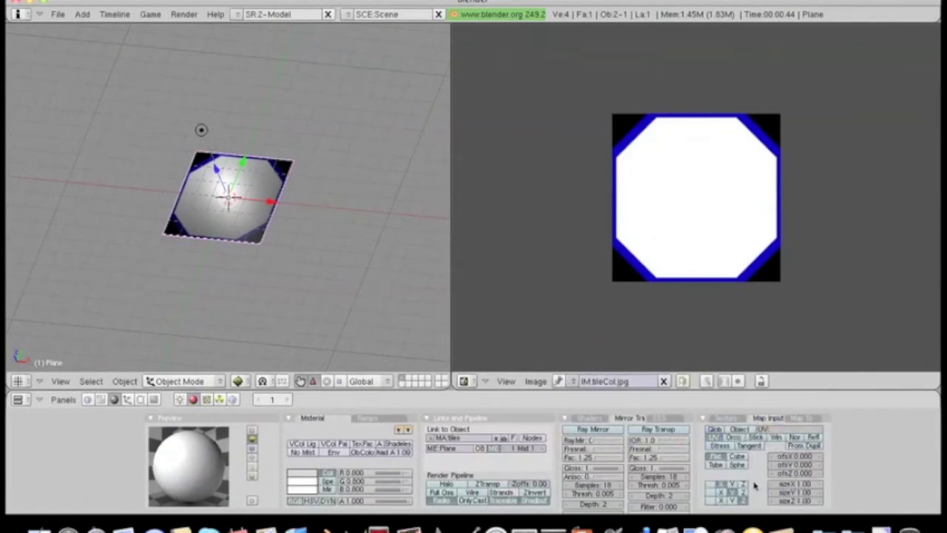
{"action": "left_click", "coordinate": [793, 484]}
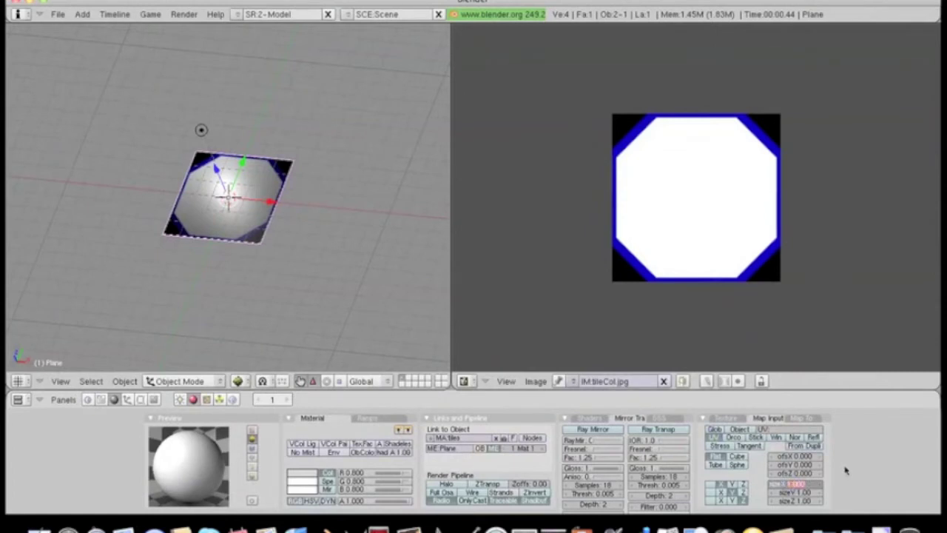
{"action": "type", "text": "10"}
{"action": "key", "text": "Return"}
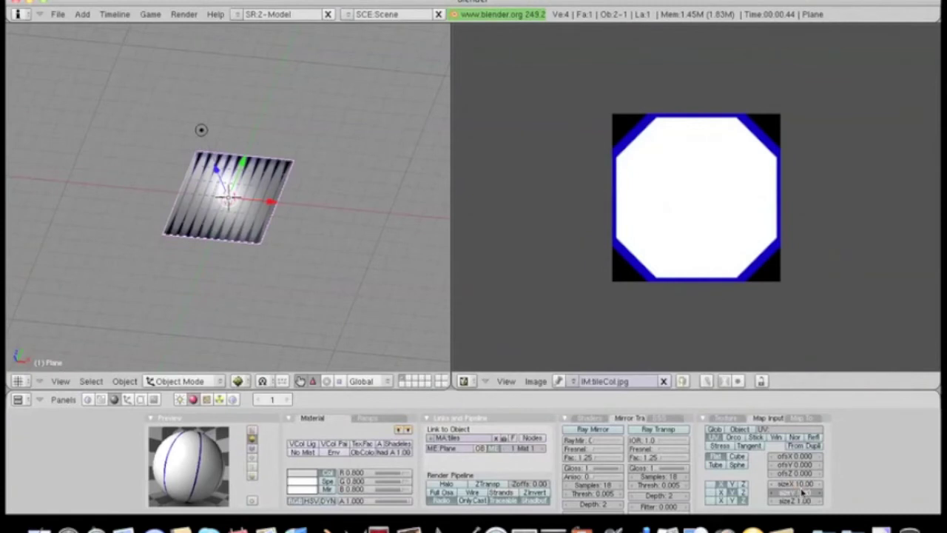
{"action": "key", "text": "Return"}
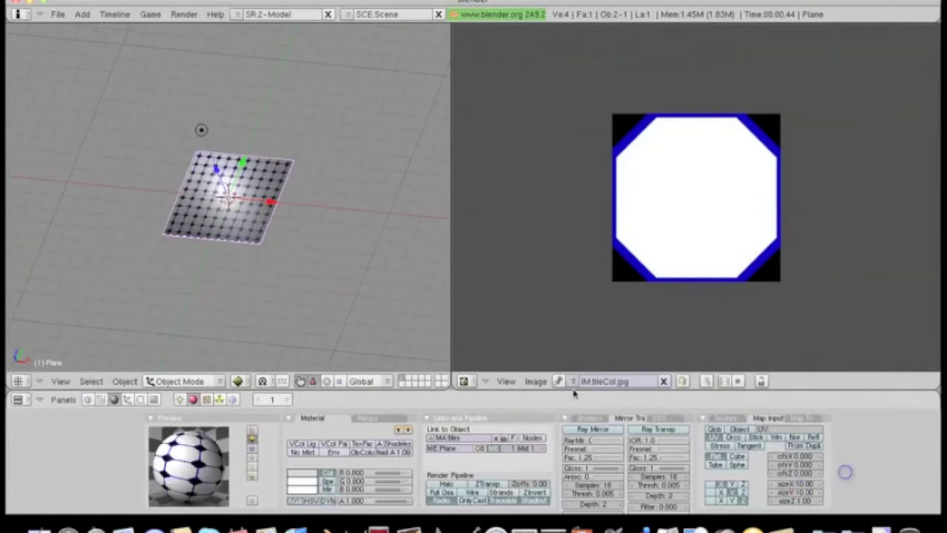
Zoom and orbit to inspect the tiled plane, then reselect it.
{"action": "scroll", "coordinate": [248, 274], "scroll_direction": "up", "scroll_amount": 6}
{"action": "scroll", "coordinate": [249, 275], "scroll_direction": "up", "scroll_amount": 2}
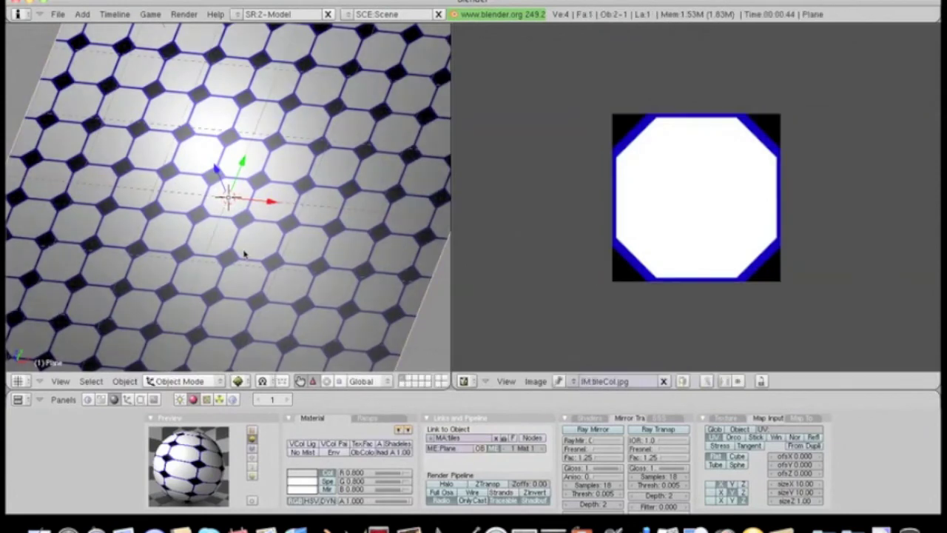
{"action": "key", "text": "a"}
{"action": "scroll", "coordinate": [229, 252], "scroll_direction": "down", "scroll_amount": 2}
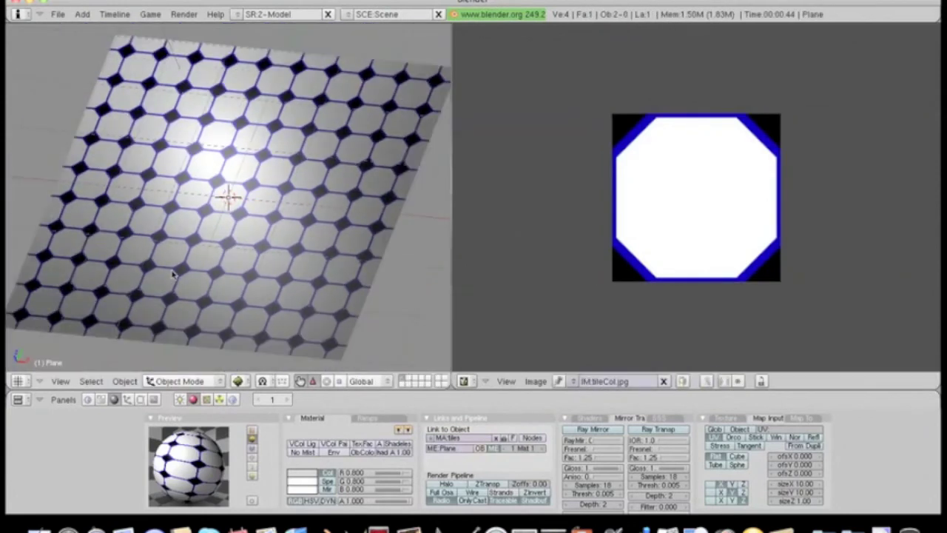
{"action": "middle_click_drag", "start_coordinate": [172, 275], "coordinate": [167, 232]}
{"action": "right_click", "coordinate": [167, 233]}
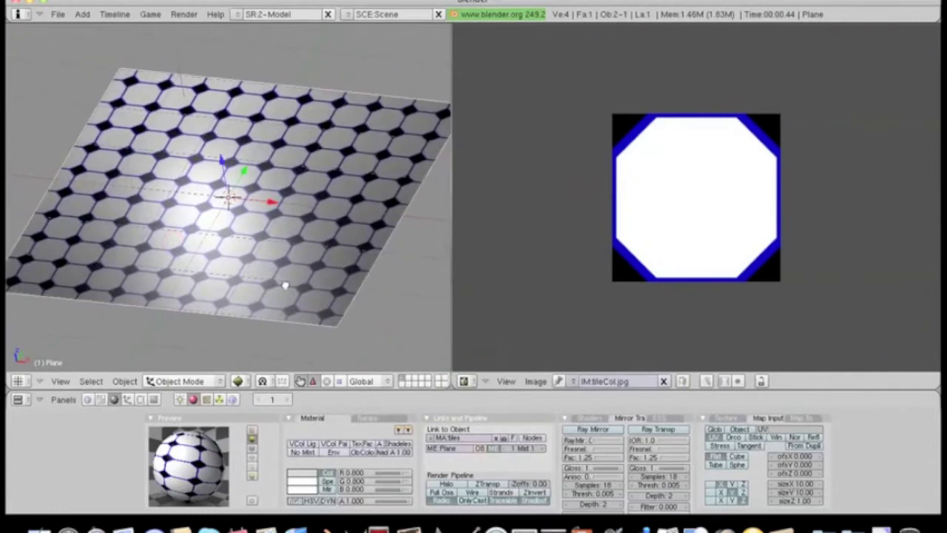
Join the two areas so the 3D view fills the workspace again.
{"action": "right_click", "coordinate": [450, 211]}
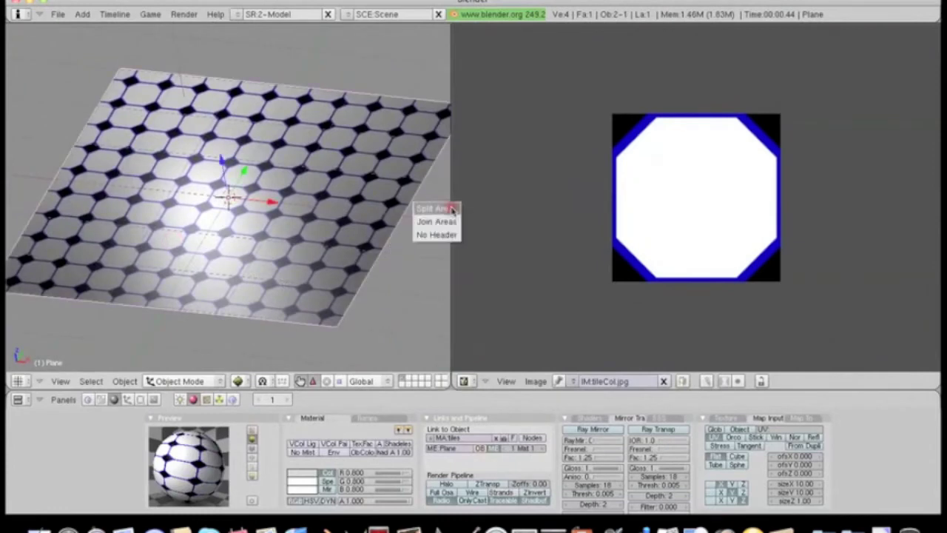
{"action": "left_click", "coordinate": [440, 219]}
{"action": "left_click", "coordinate": [491, 223]}
{"action": "middle_click_drag", "start_coordinate": [491, 223], "coordinate": [491, 227]}
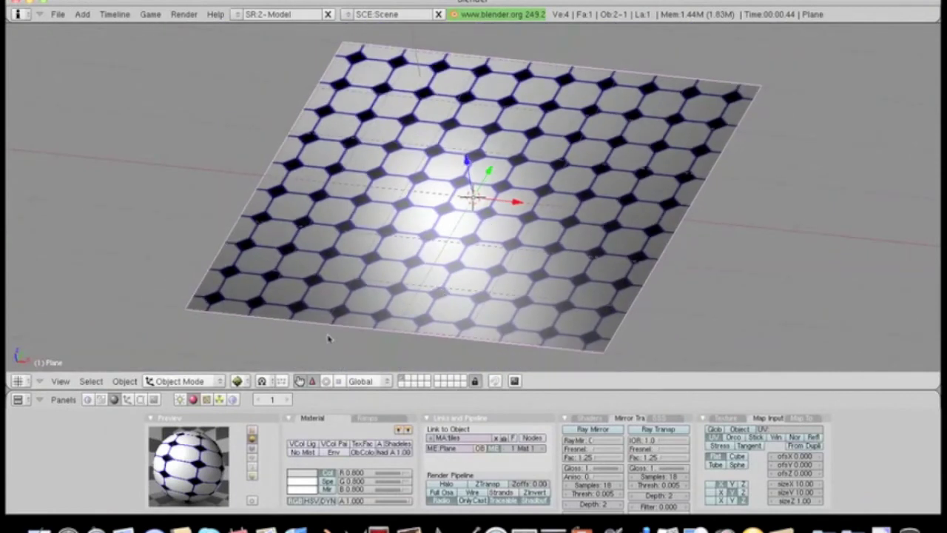
{"action": "left_click", "coordinate": [206, 399]}
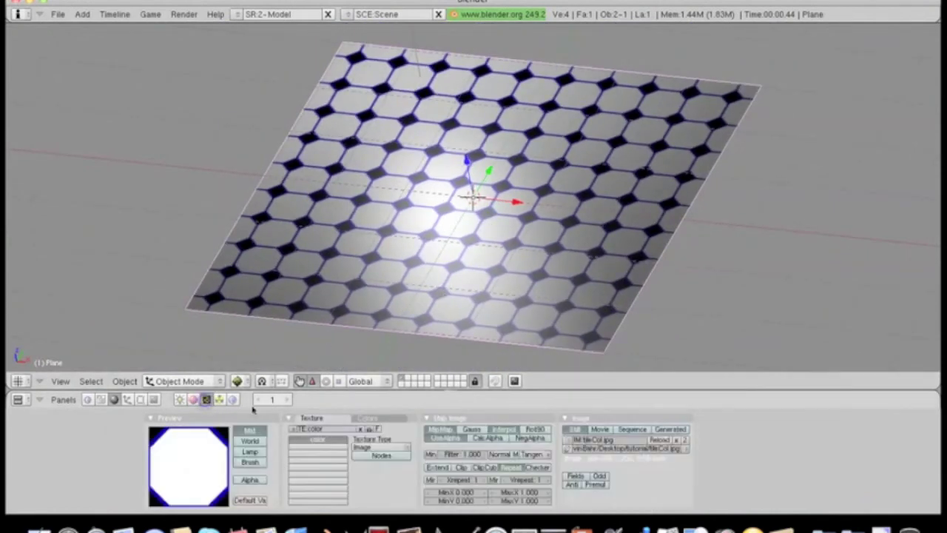
Create an Image texture in an empty channel loaded with tileSpec.jpg from Desktop/tutorial.
{"action": "left_click", "coordinate": [311, 444]}
{"action": "left_click", "coordinate": [313, 429]}
{"action": "left_click", "coordinate": [377, 448]}
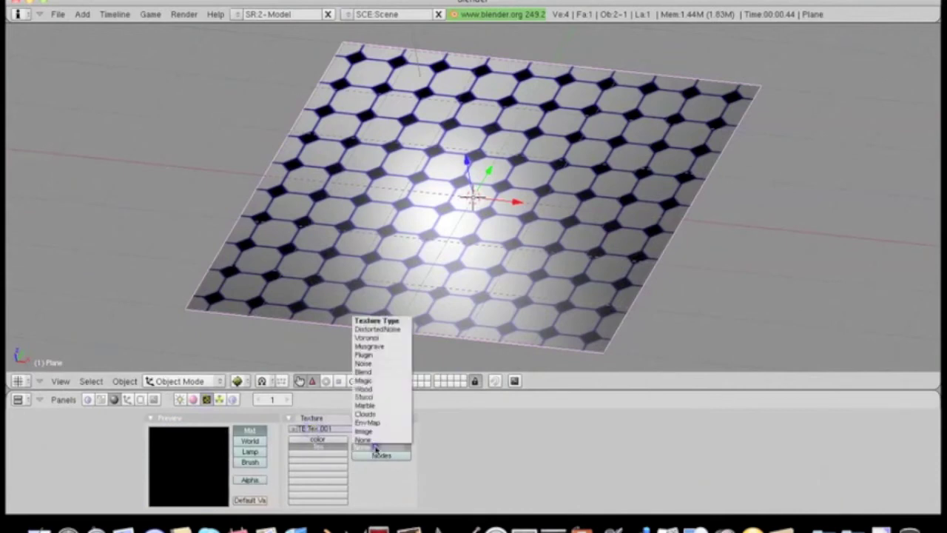
{"action": "left_click", "coordinate": [376, 432]}
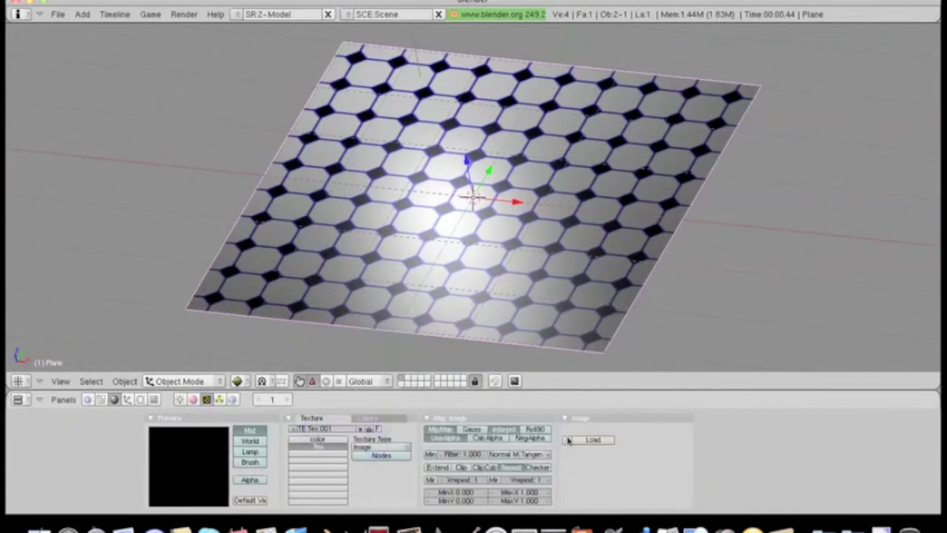
{"action": "left_click", "coordinate": [570, 439]}
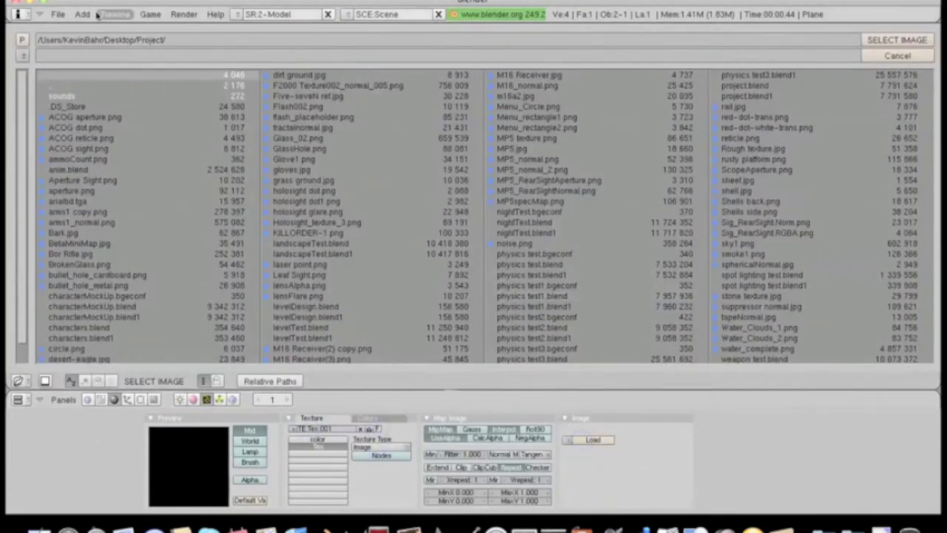
{"action": "left_click", "coordinate": [63, 87]}
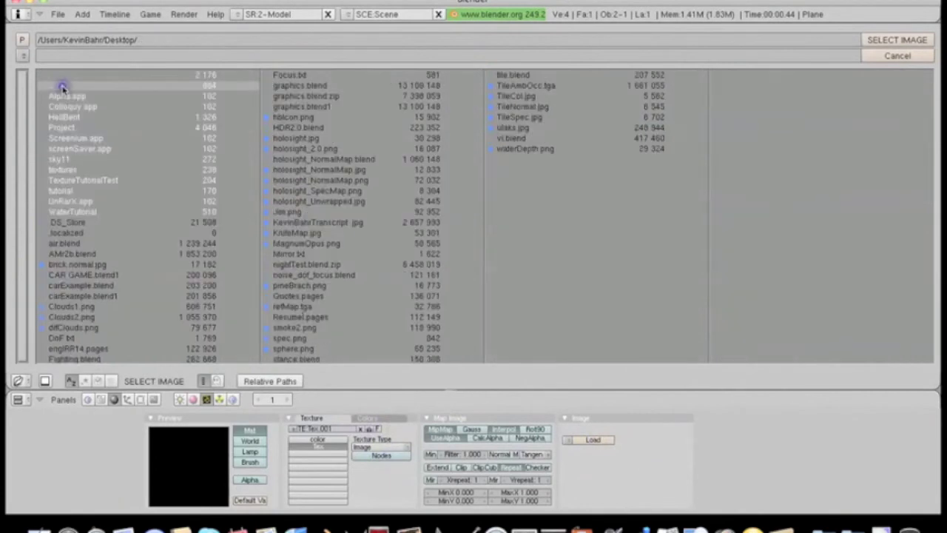
{"action": "left_click", "coordinate": [68, 189]}
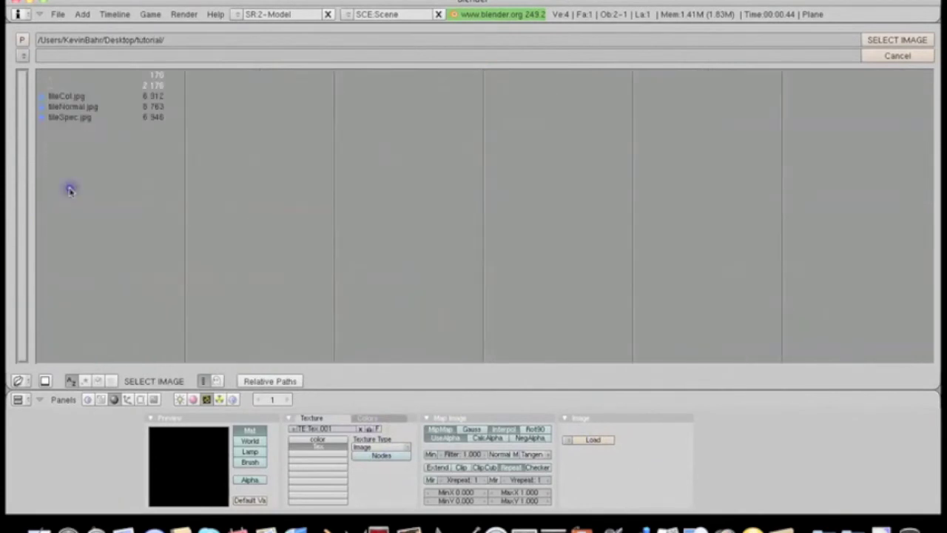
{"action": "left_click", "coordinate": [72, 117]}
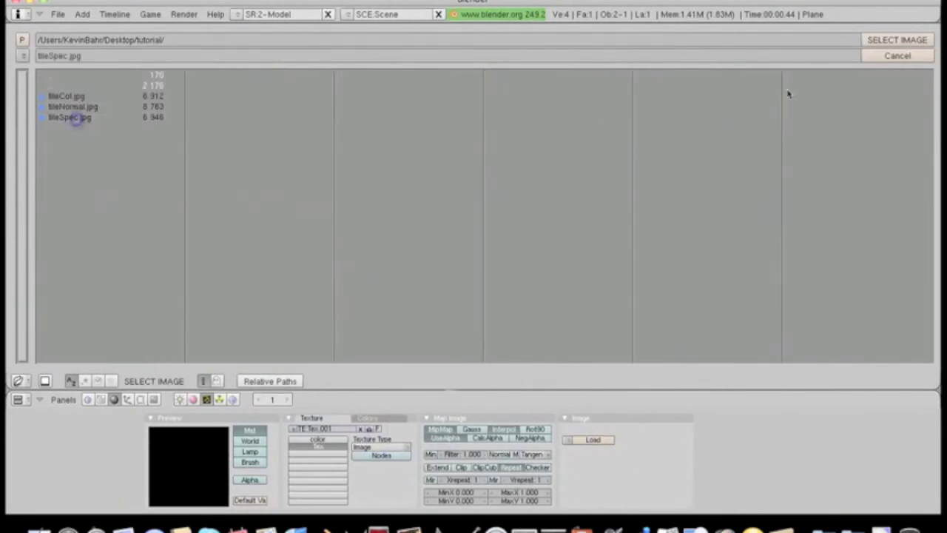
{"action": "left_click", "coordinate": [898, 41]}
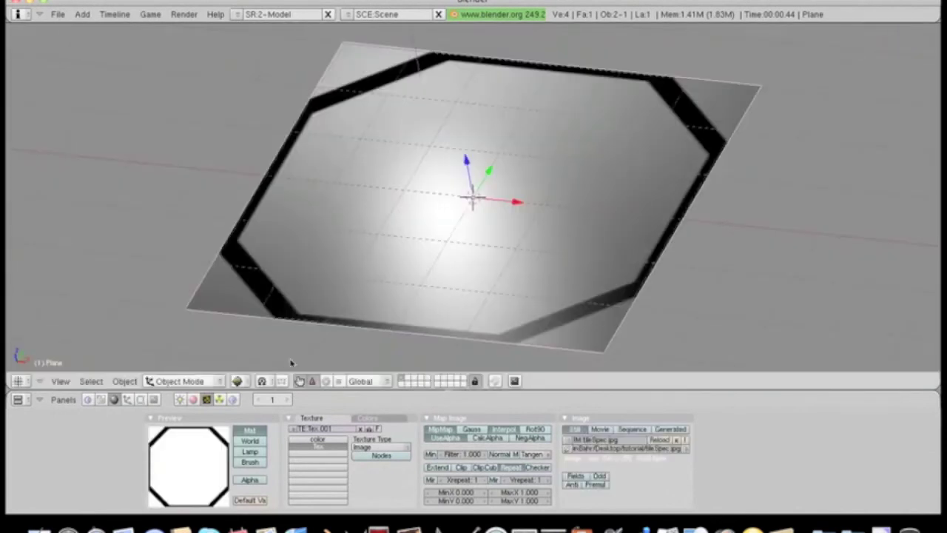
Rename the new texture to spec and switch its mapping to UV.
{"action": "left_click", "coordinate": [316, 431]}
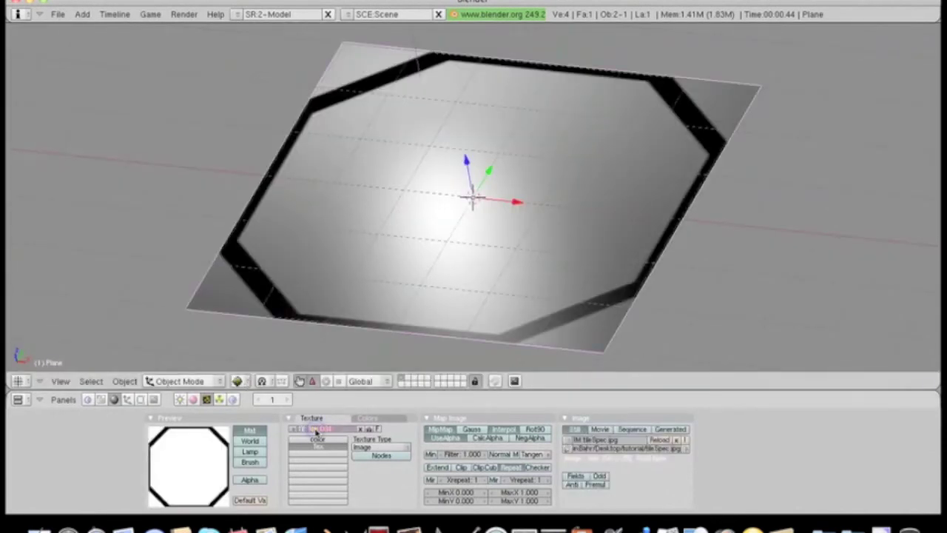
{"action": "key", "text": "ctrl+a"}
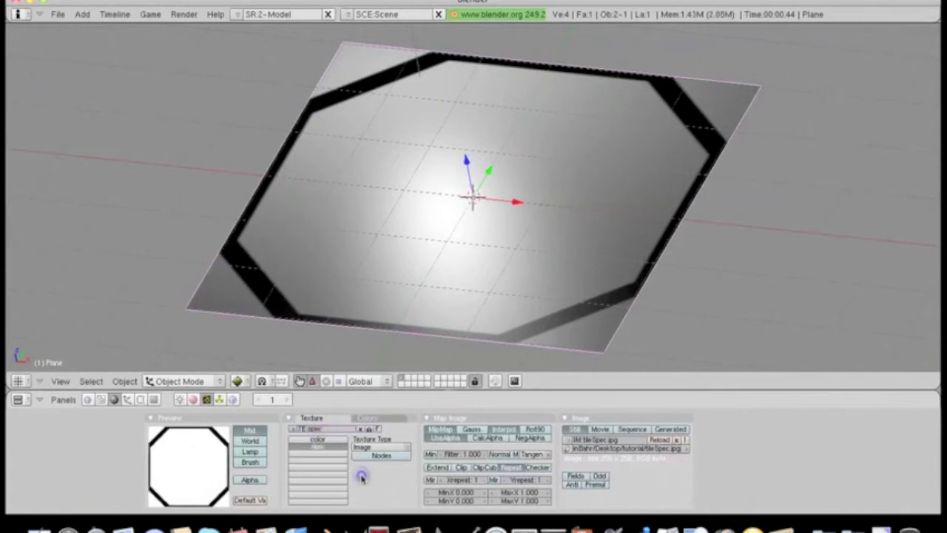
{"action": "left_click", "coordinate": [194, 399]}
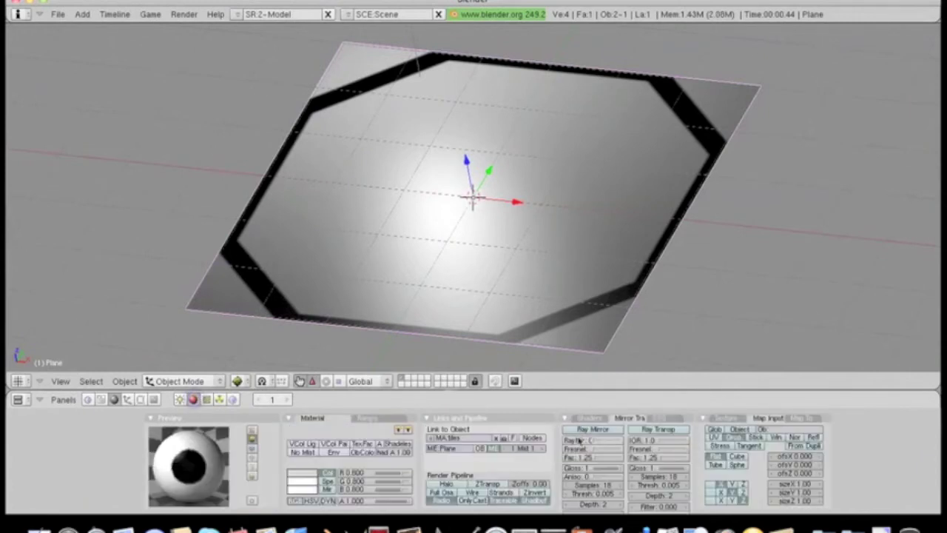
{"action": "left_click", "coordinate": [715, 437]}
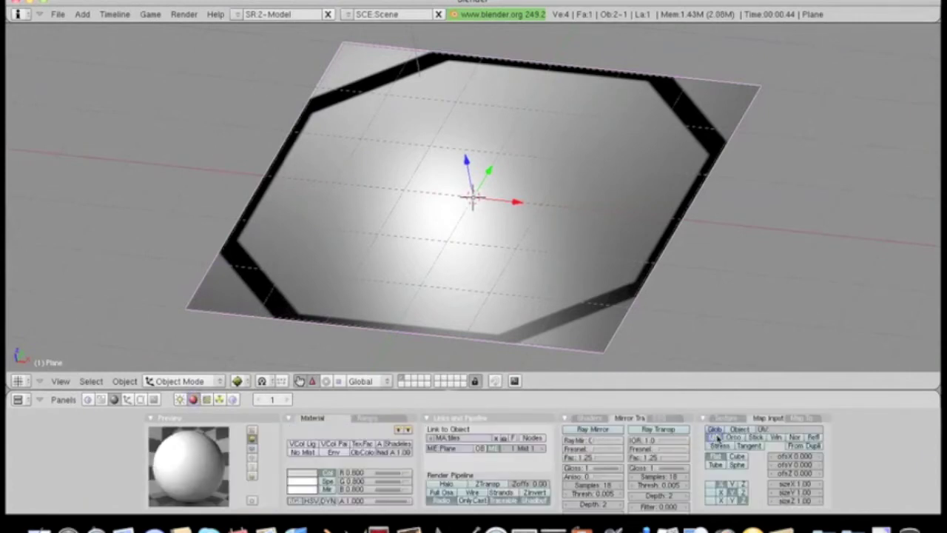
{"action": "left_click", "coordinate": [728, 419]}
{"action": "left_click", "coordinate": [725, 434]}
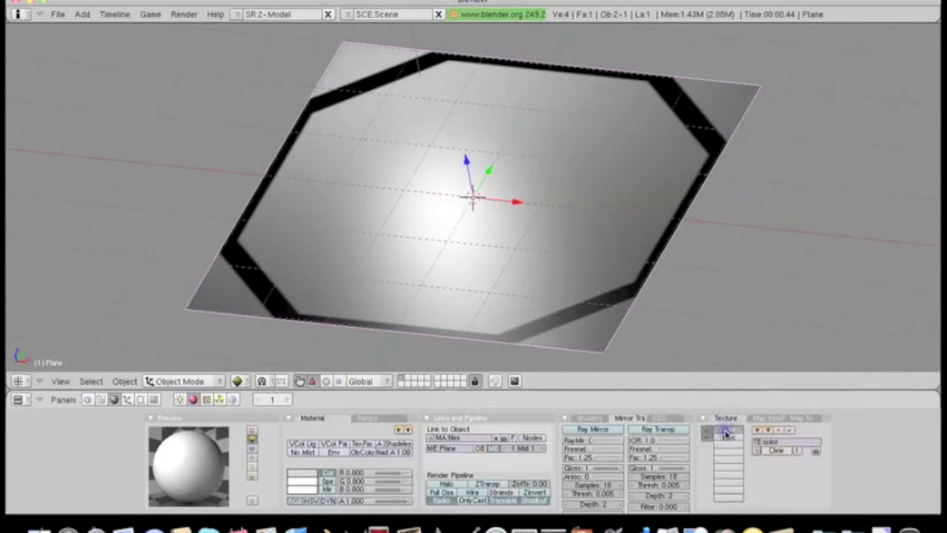
{"action": "left_click", "coordinate": [762, 417]}
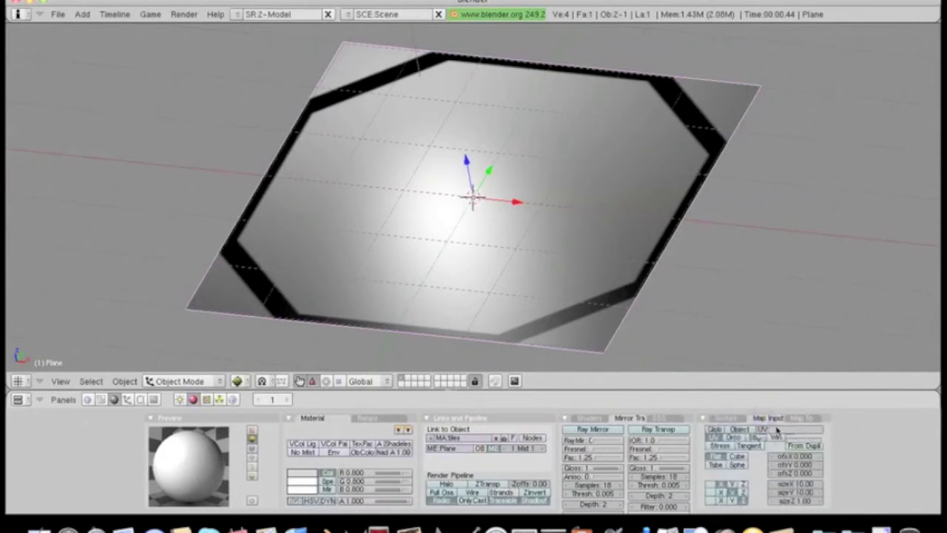
{"action": "left_click", "coordinate": [141, 399]}
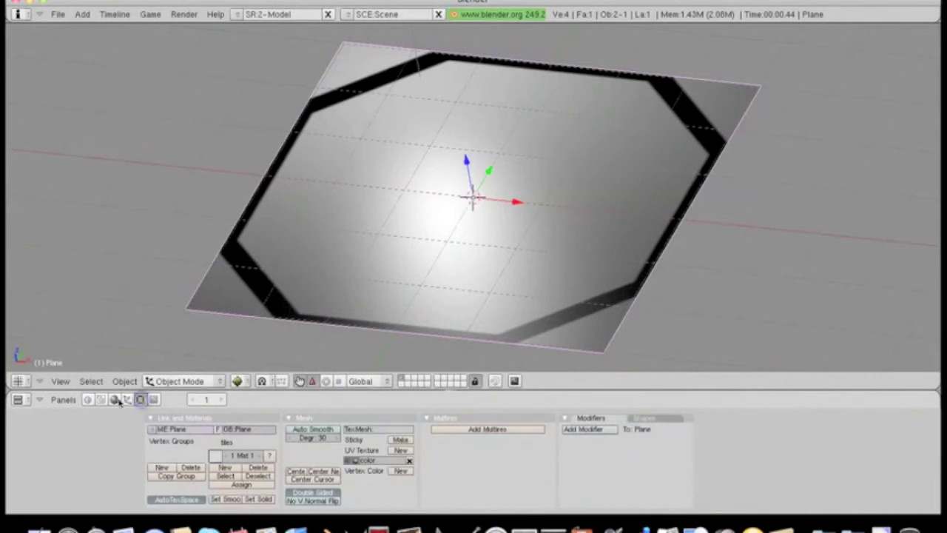
{"action": "left_click", "coordinate": [114, 399]}
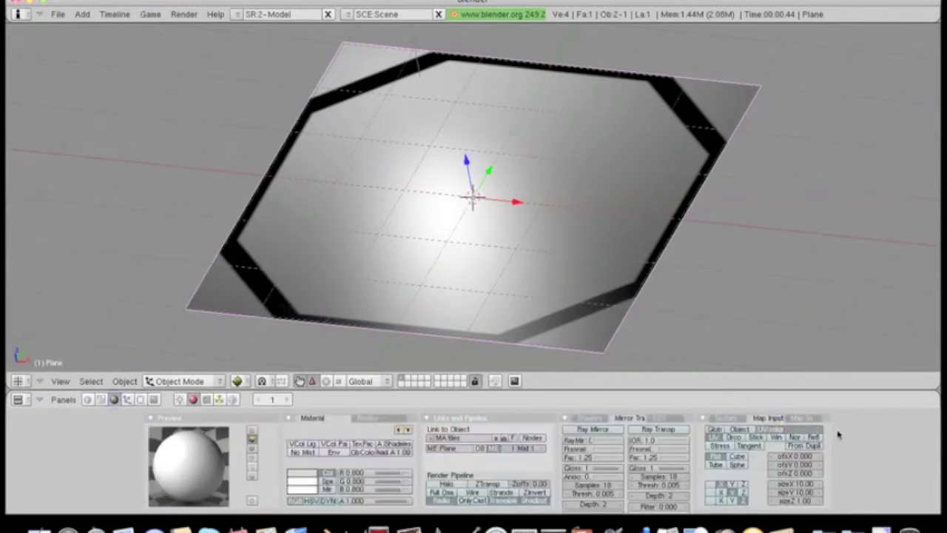
On the spec channel's Map Input, set sizeX and sizeY to 10.
{"action": "left_click", "coordinate": [733, 438]}
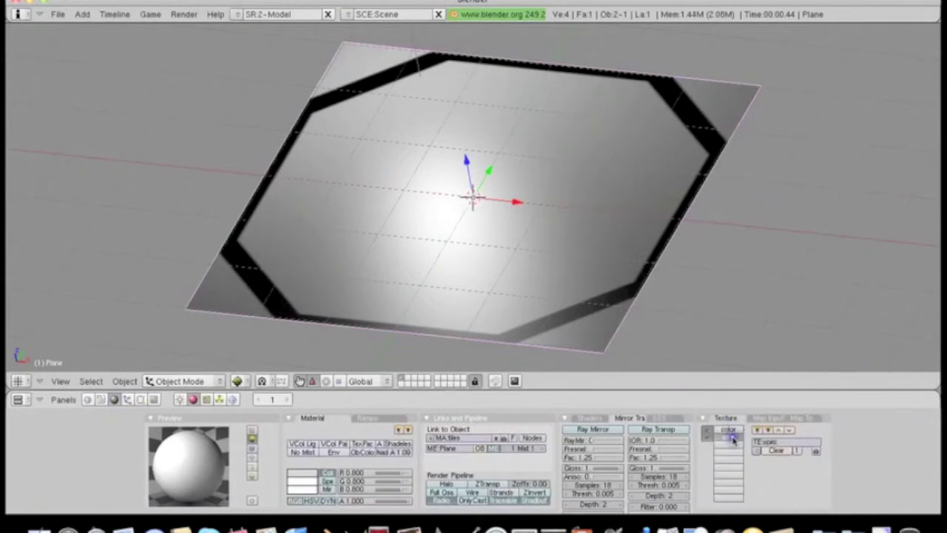
{"action": "left_click", "coordinate": [767, 418]}
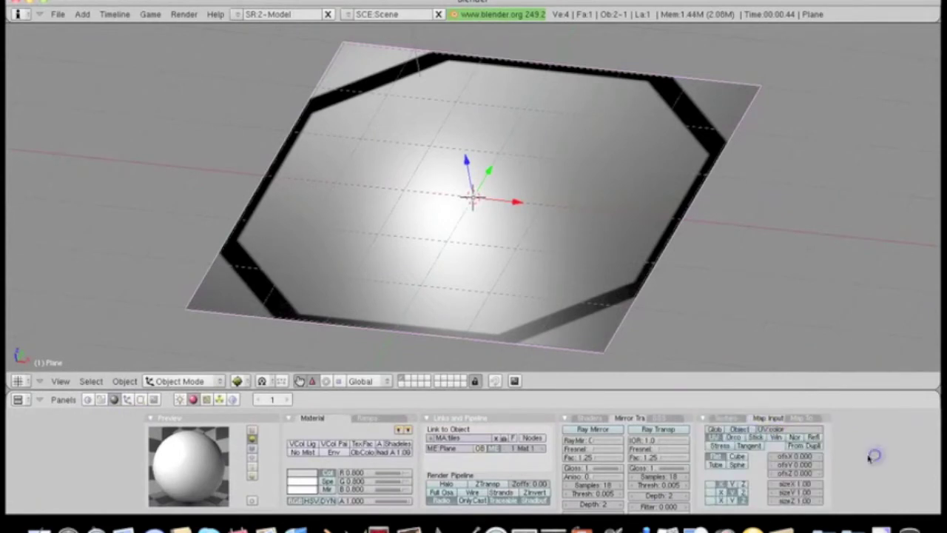
{"action": "left_click", "coordinate": [798, 485]}
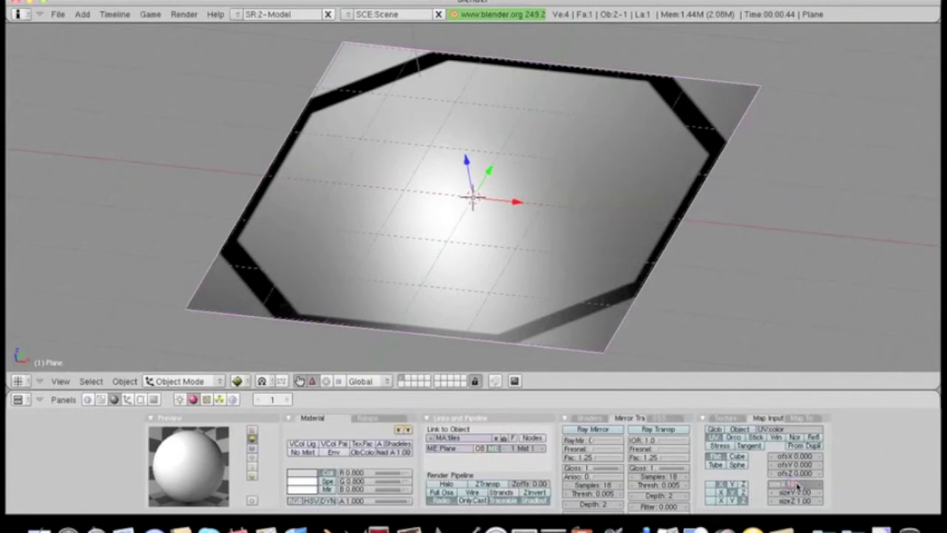
{"action": "type", "text": "10"}
{"action": "key", "text": "Return"}
{"action": "left_click", "coordinate": [797, 492]}
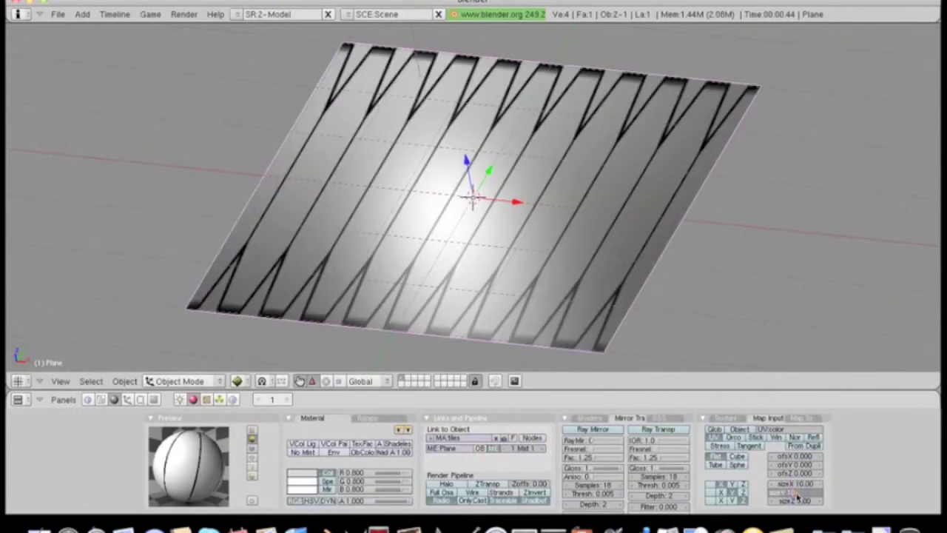
{"action": "type", "text": "10"}
{"action": "key", "text": "Return"}
In Map To, turn off Col and enable Nor, Csp, Ref and Spec, then inspect the shine.
{"action": "left_click", "coordinate": [802, 418]}
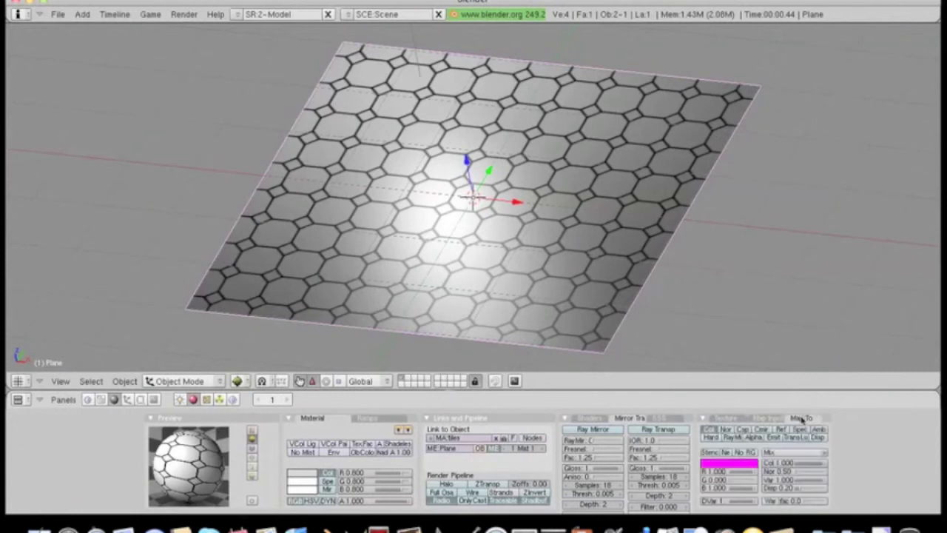
{"action": "left_click", "coordinate": [709, 430]}
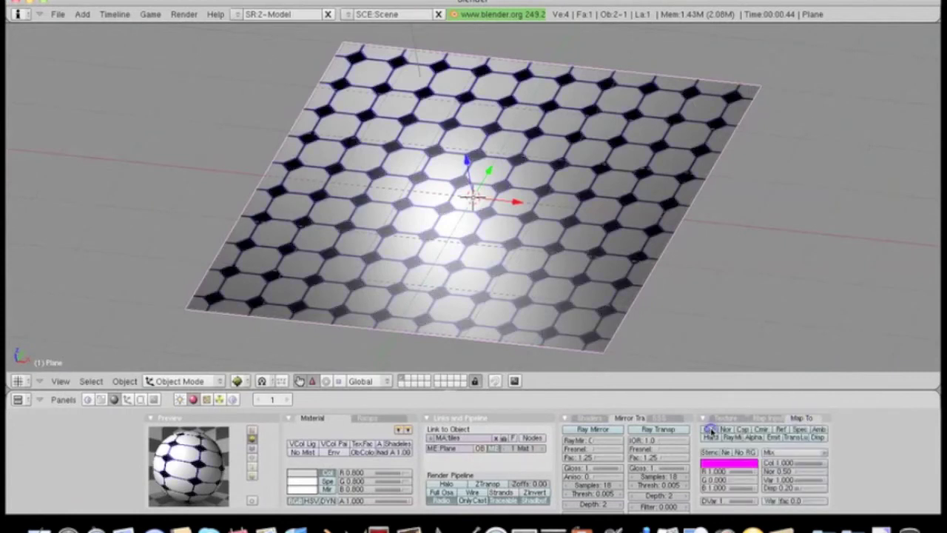
{"action": "left_click", "coordinate": [741, 430]}
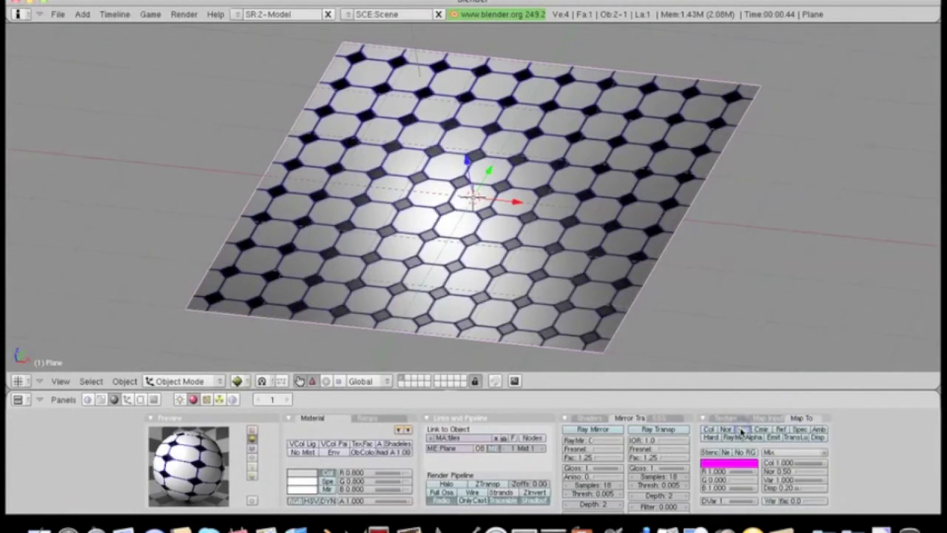
{"action": "left_click", "coordinate": [744, 430]}
{"action": "left_click", "coordinate": [781, 430]}
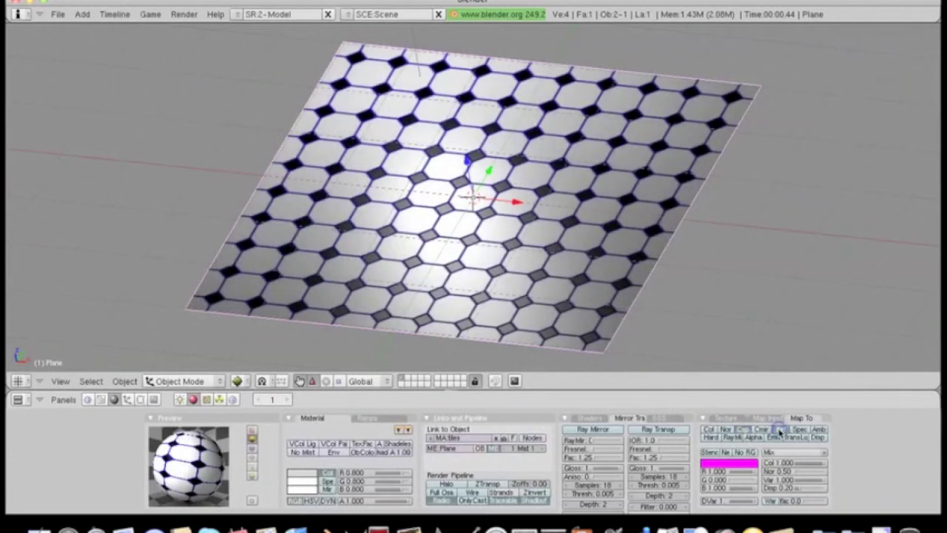
{"action": "left_click", "coordinate": [800, 430]}
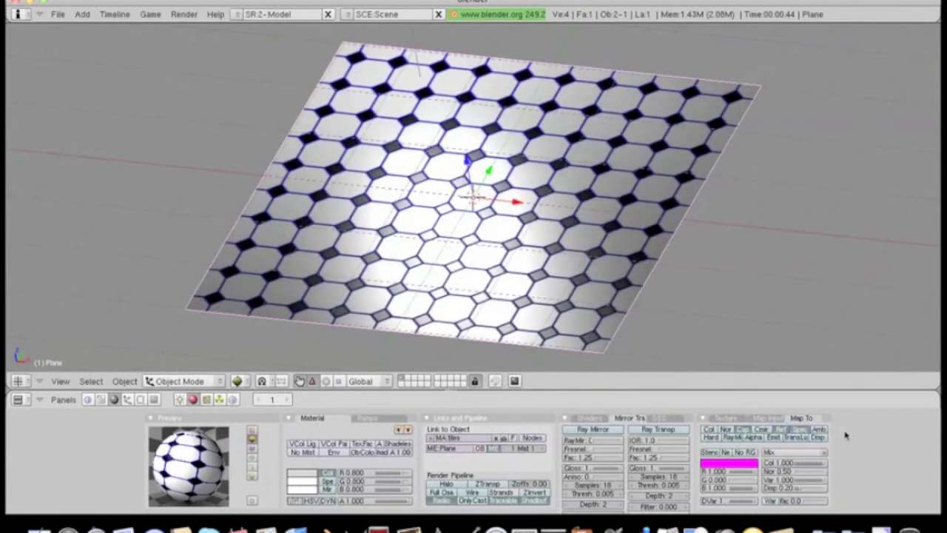
{"action": "scroll", "coordinate": [675, 239], "scroll_direction": "up", "scroll_amount": 4}
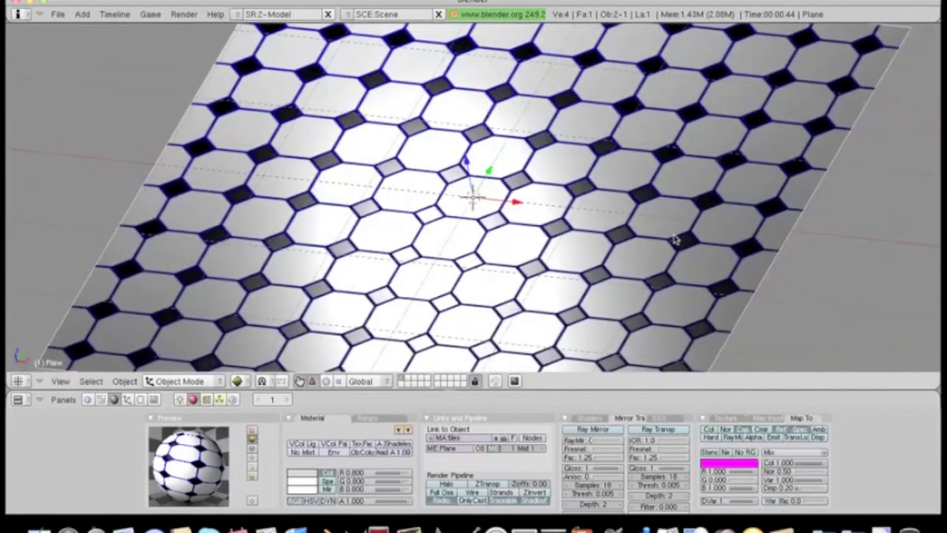
{"action": "middle_click_drag", "start_coordinate": [492, 280], "coordinate": [423, 302]}
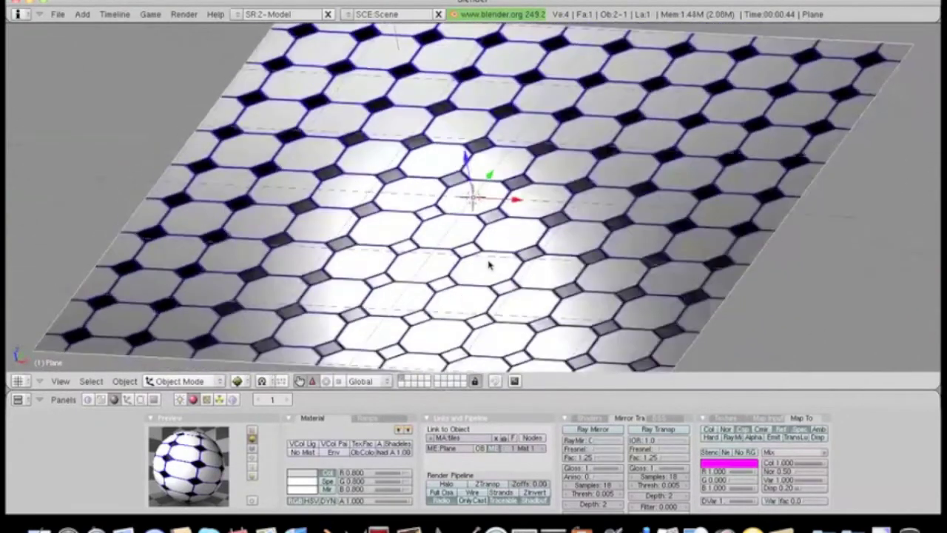
{"action": "middle_click_drag", "start_coordinate": [488, 265], "coordinate": [459, 275]}
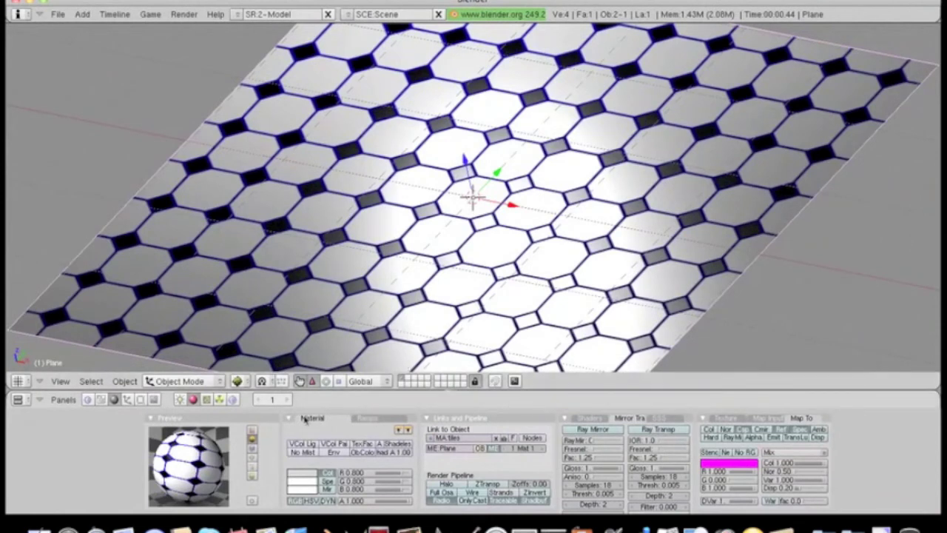
Create a third texture in an empty channel and set its type to Image.
{"action": "left_click", "coordinate": [211, 400]}
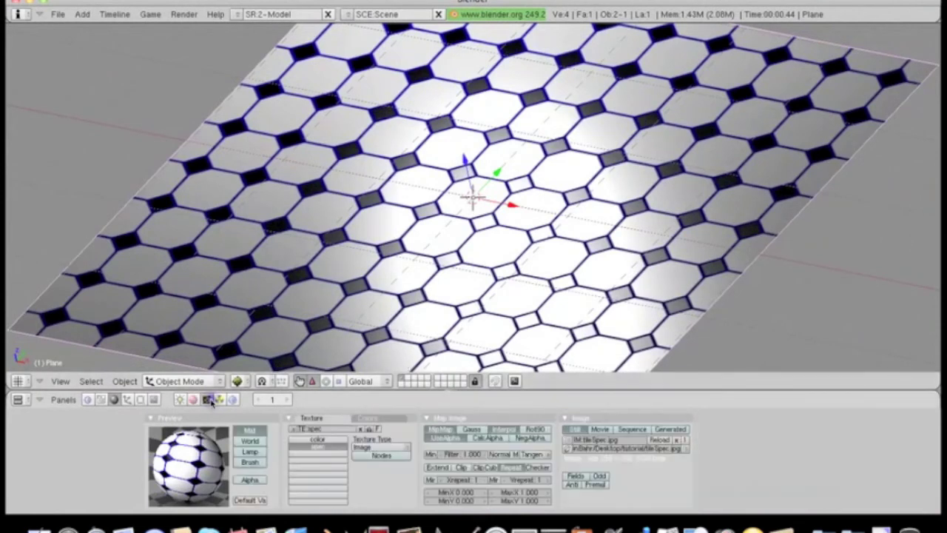
{"action": "left_click", "coordinate": [315, 450]}
{"action": "left_click", "coordinate": [319, 429]}
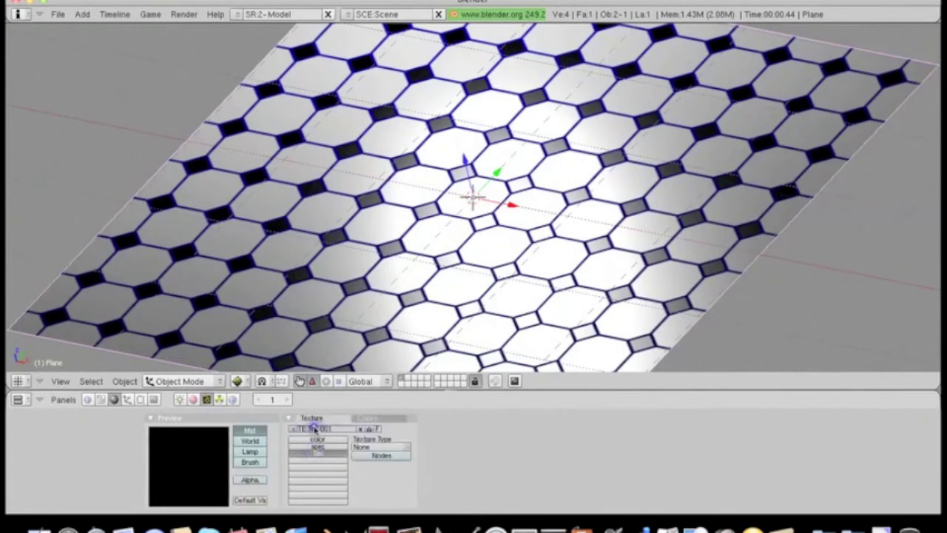
{"action": "left_click", "coordinate": [381, 447]}
{"action": "left_click", "coordinate": [377, 431]}
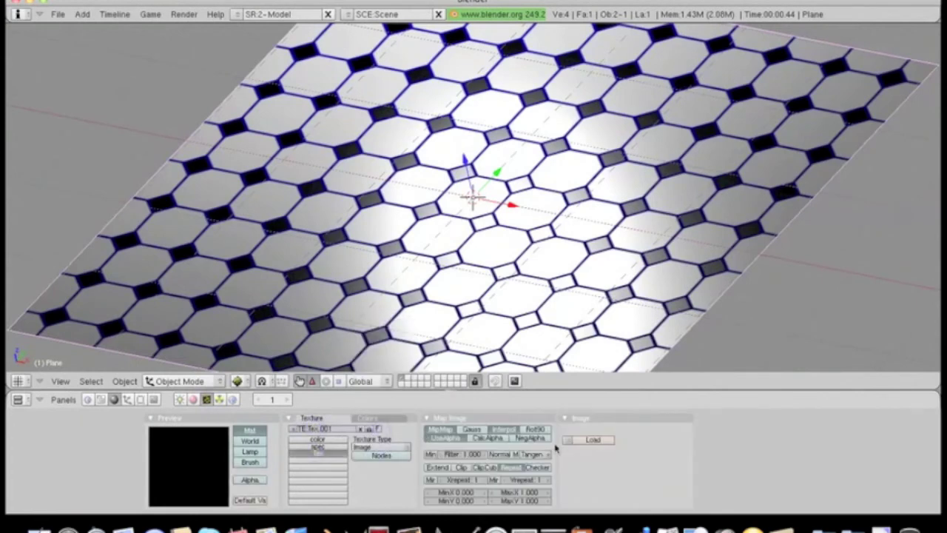
Load tileNormal.jpg from the Desktop tutorial folder as its image.
{"action": "left_click", "coordinate": [582, 440]}
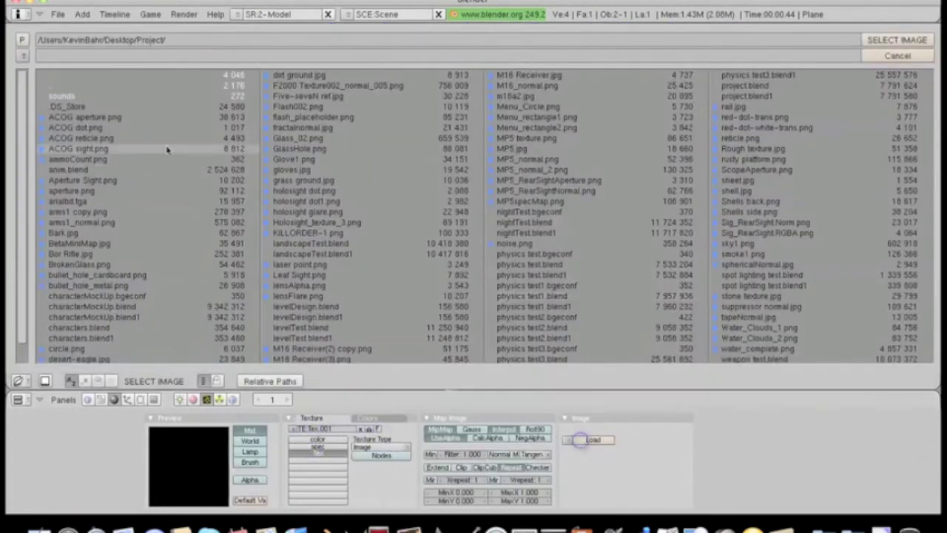
{"action": "left_click", "coordinate": [104, 86]}
{"action": "left_click", "coordinate": [84, 190]}
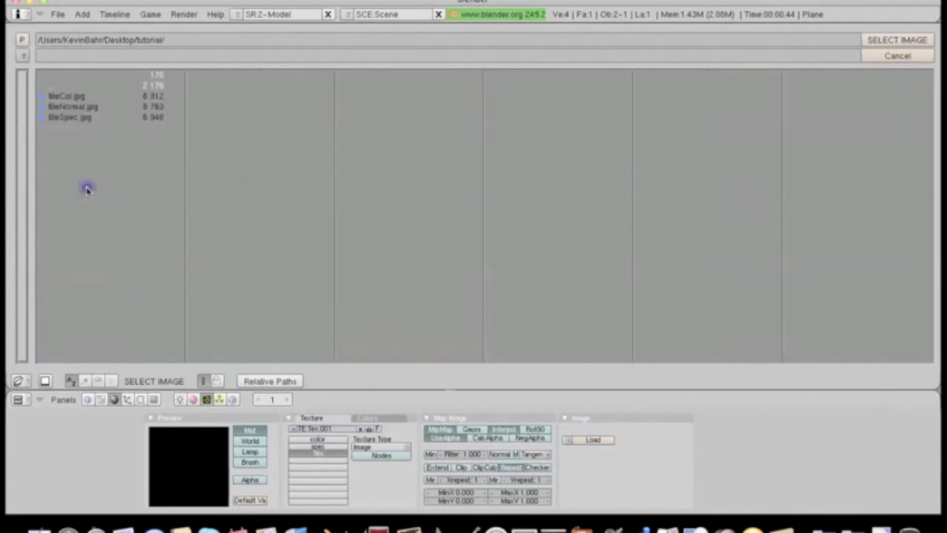
{"action": "left_click", "coordinate": [84, 118]}
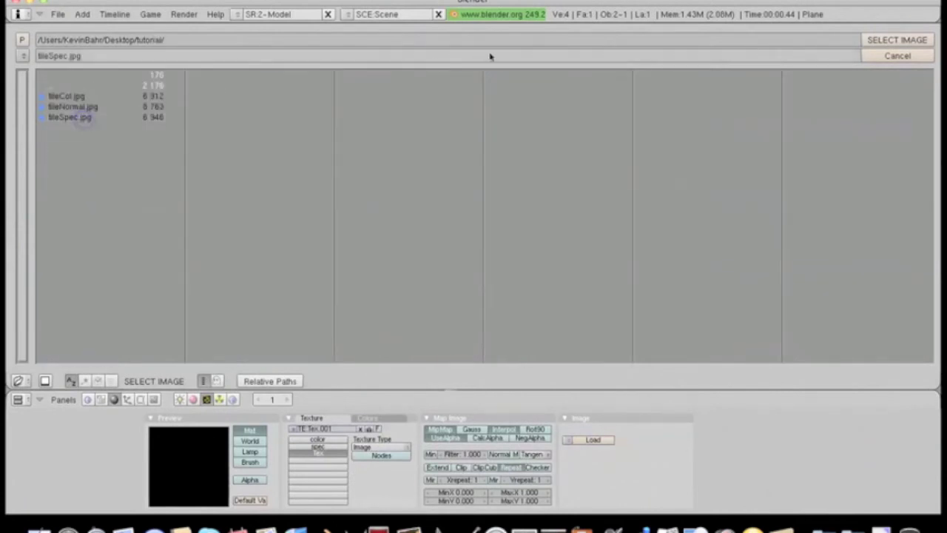
{"action": "left_click", "coordinate": [123, 108]}
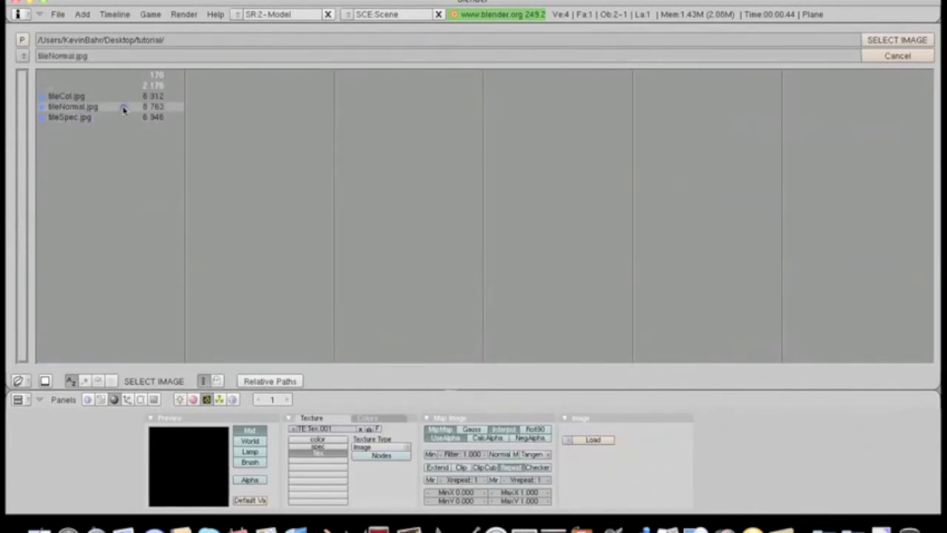
{"action": "left_click", "coordinate": [877, 40]}
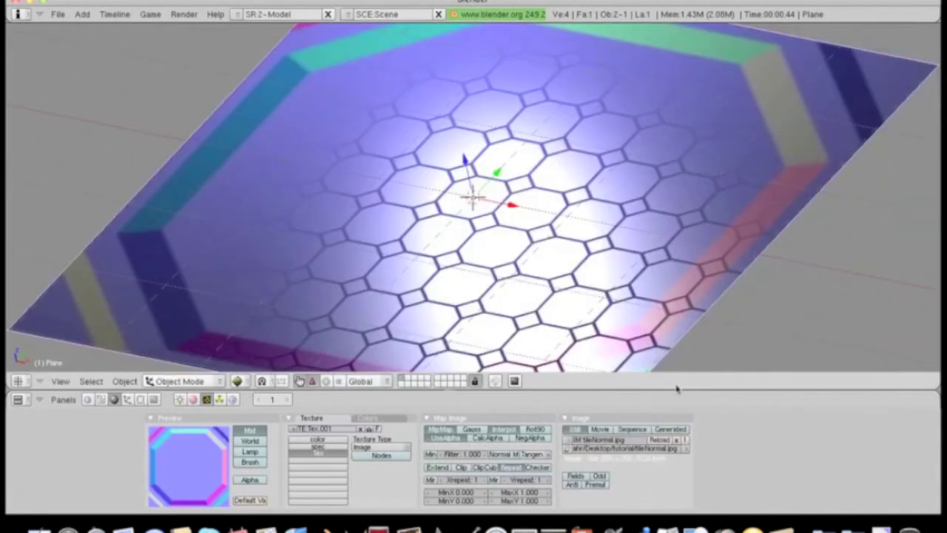
Treat the tile image as a normal map and rename the texture to 'normal'.
{"action": "left_click", "coordinate": [503, 454]}
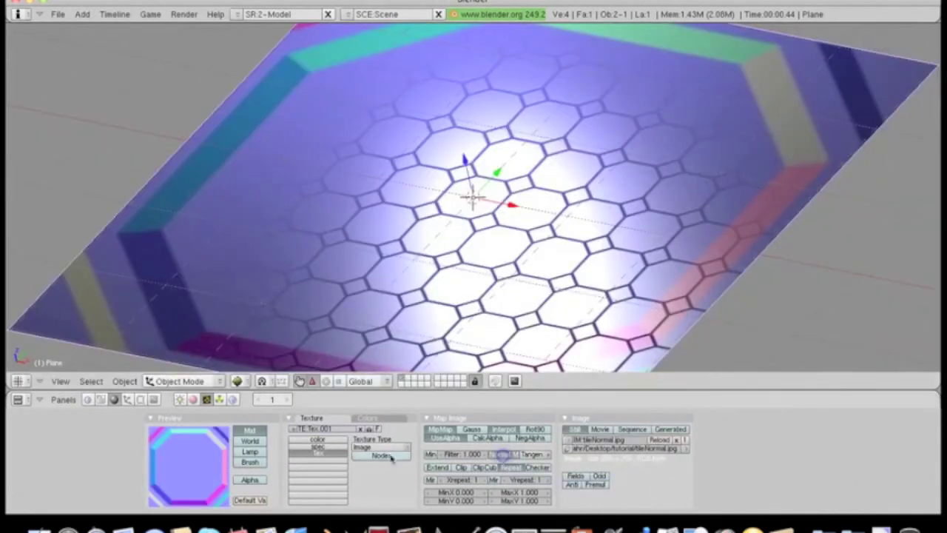
{"action": "left_click", "coordinate": [323, 429]}
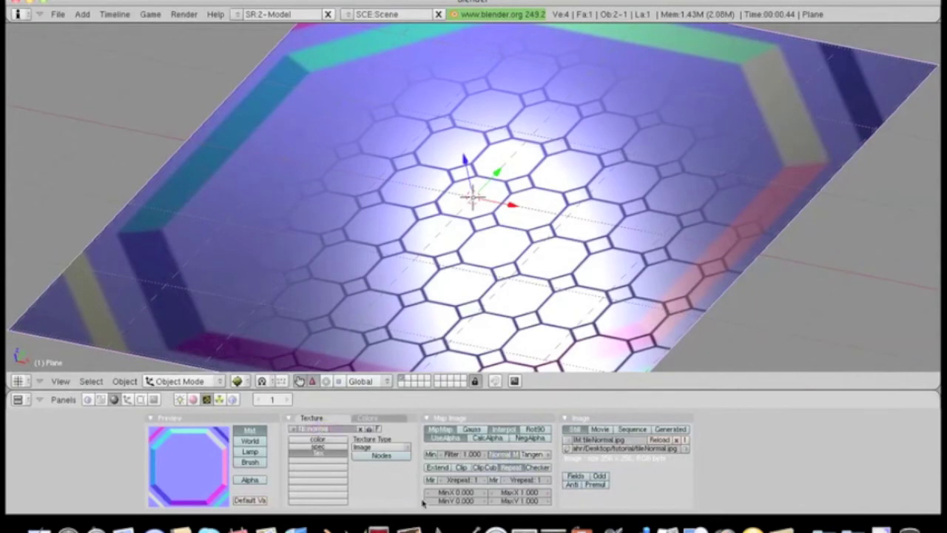
{"action": "key", "text": "Return"}
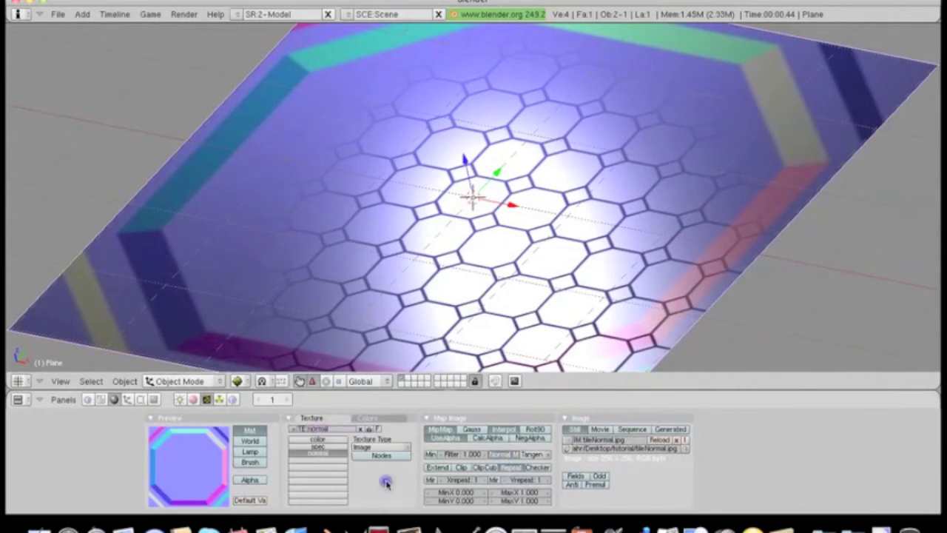
Map the texture with UV coordinates, repeated 10 × 10.
{"action": "left_click", "coordinate": [193, 400]}
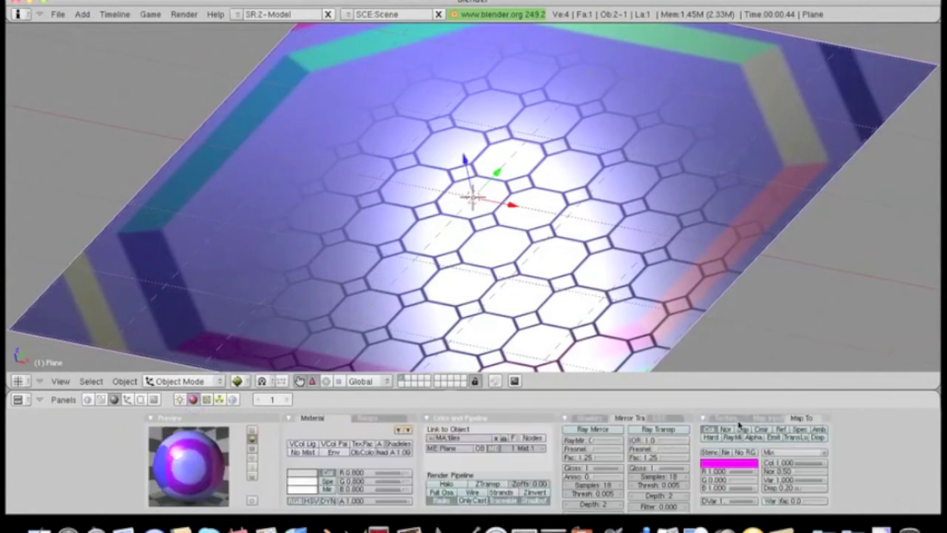
{"action": "left_click", "coordinate": [737, 419]}
{"action": "left_click", "coordinate": [777, 419]}
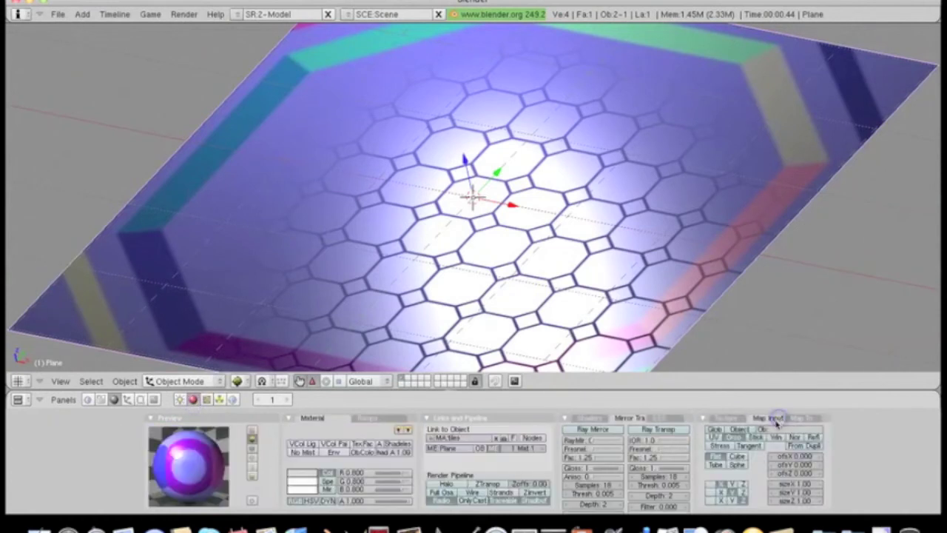
{"action": "left_click", "coordinate": [715, 438]}
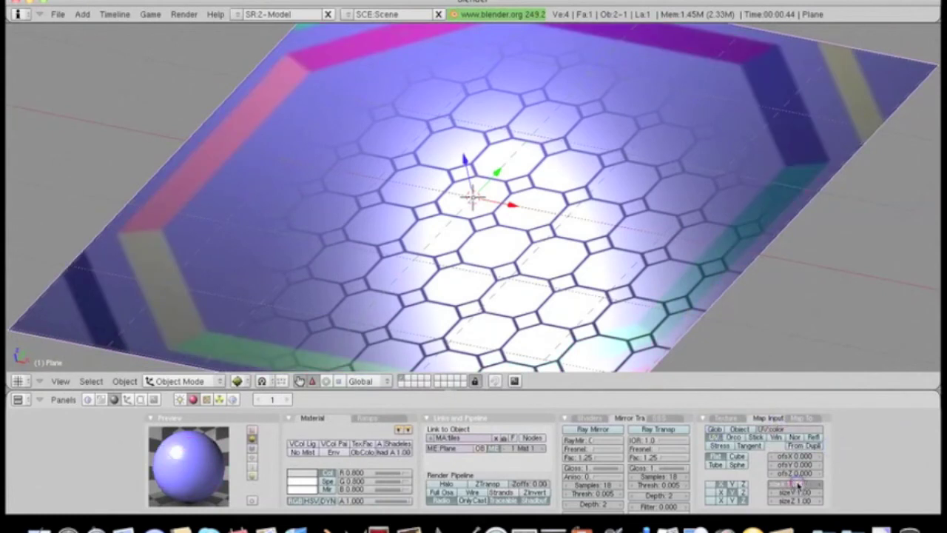
{"action": "key", "text": "Tab"}
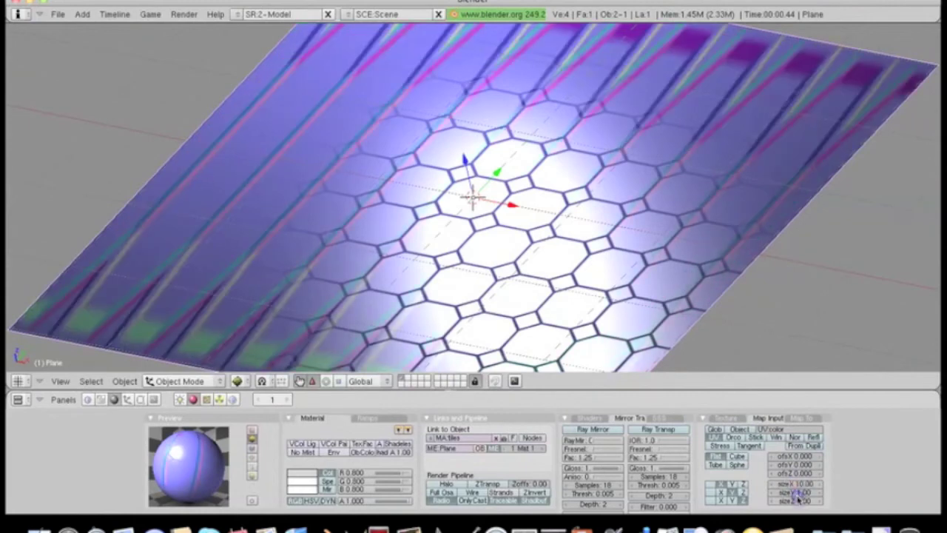
{"action": "type", "text": "10"}
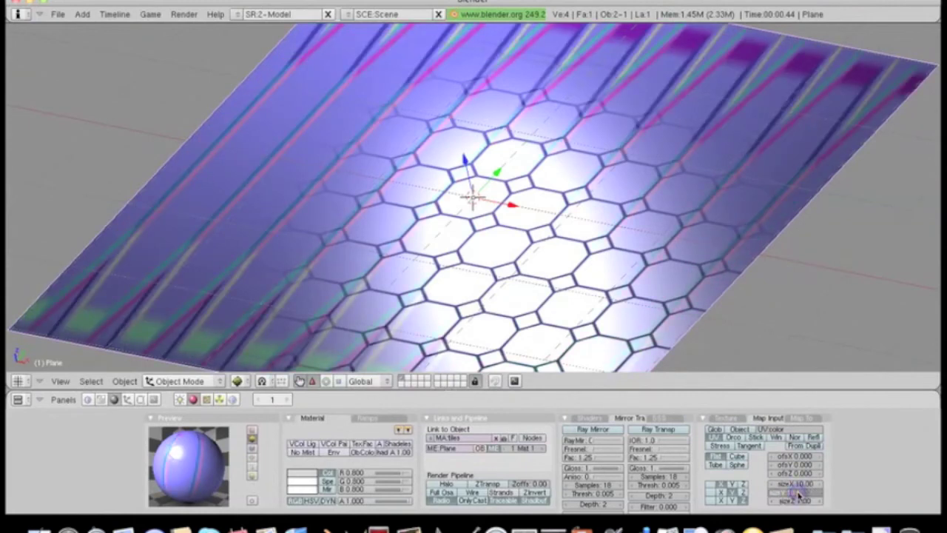
{"action": "key", "text": "Return"}
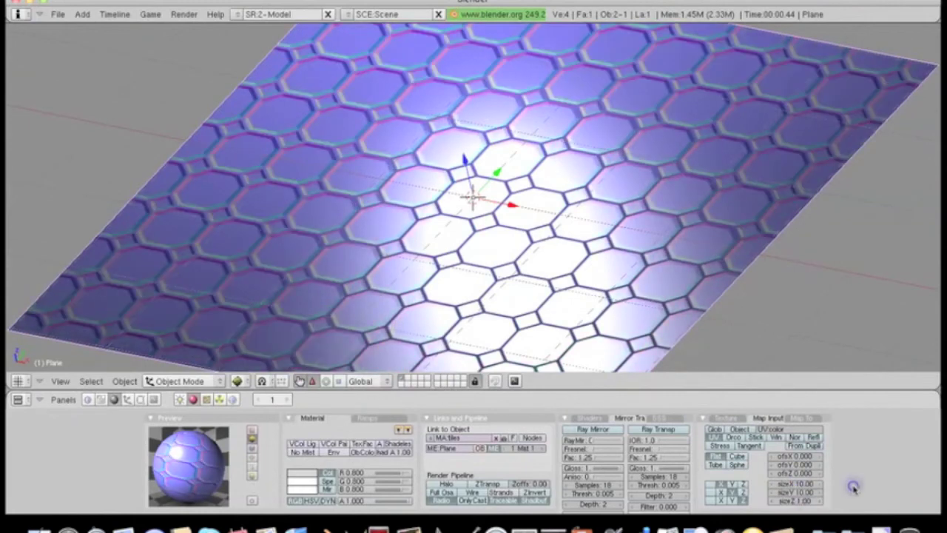
Make the texture affect normals only, not colour, with Nor strength 0.25.
{"action": "left_click", "coordinate": [804, 419]}
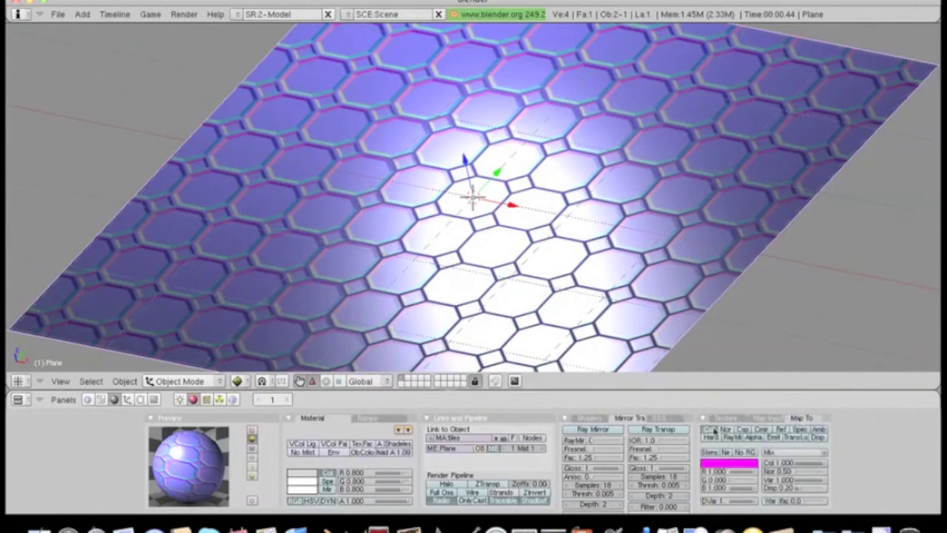
{"action": "left_click", "coordinate": [714, 430]}
{"action": "left_click", "coordinate": [728, 430]}
{"action": "left_click", "coordinate": [727, 430]}
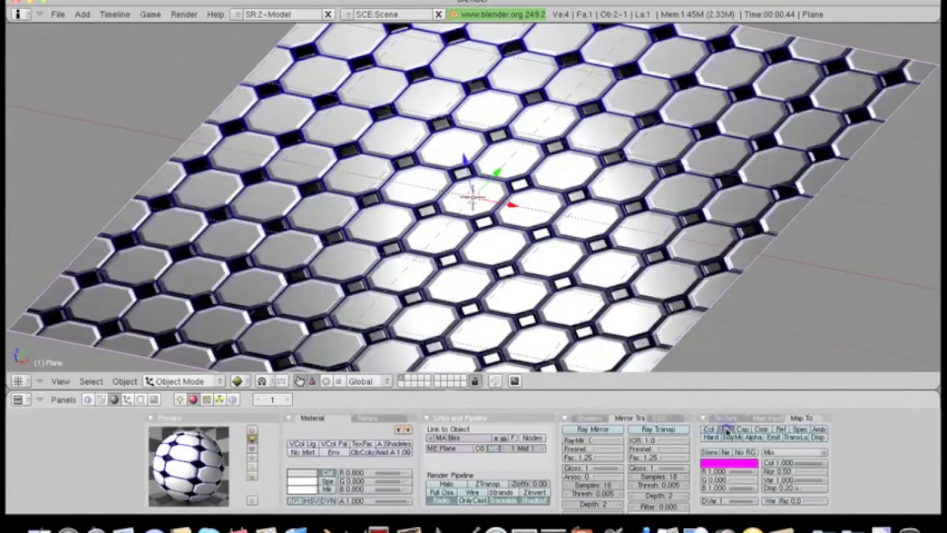
{"action": "scroll", "coordinate": [498, 249], "scroll_direction": "up", "scroll_amount": 4}
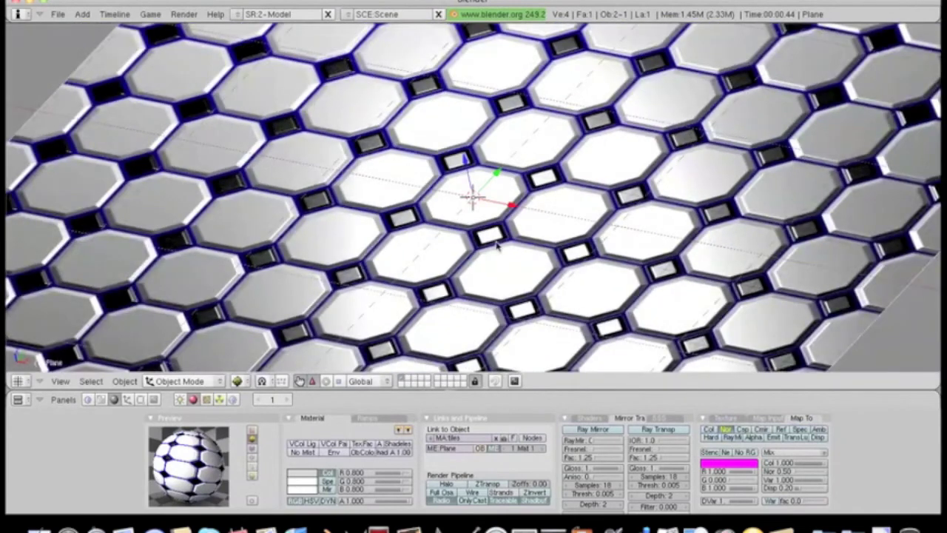
{"action": "mouse_move", "coordinate": [455, 235]}
{"action": "middle_mouse_down"}
{"action": "mouse_move", "coordinate": [521, 266]}
{"action": "mouse_move", "coordinate": [520, 250]}
{"action": "mouse_move", "coordinate": [498, 244]}
{"action": "mouse_move", "coordinate": [466, 297]}
{"action": "mouse_move", "coordinate": [460, 223]}
{"action": "middle_mouse_up"}
{"action": "scroll", "coordinate": [518, 248], "scroll_direction": "down", "scroll_amount": 5}
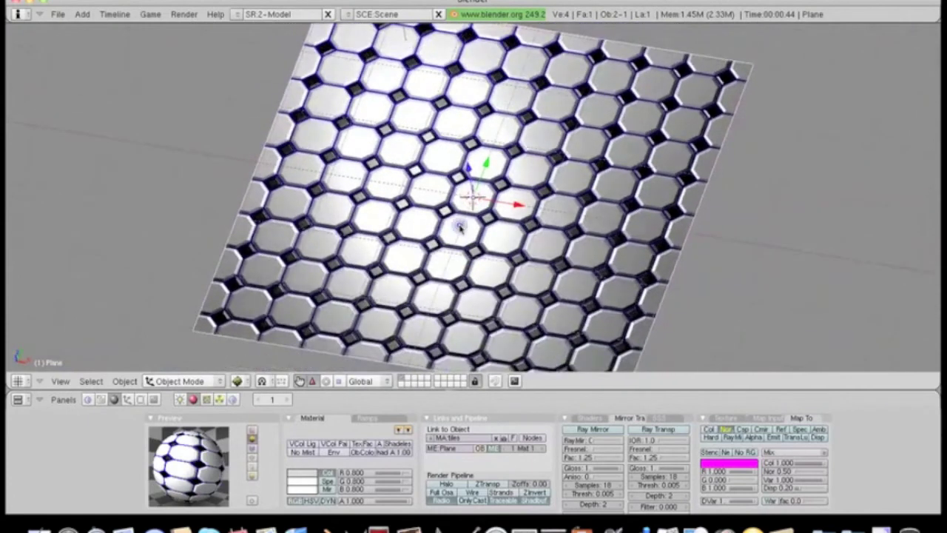
{"action": "scroll", "coordinate": [460, 226], "scroll_direction": "up", "scroll_amount": 3}
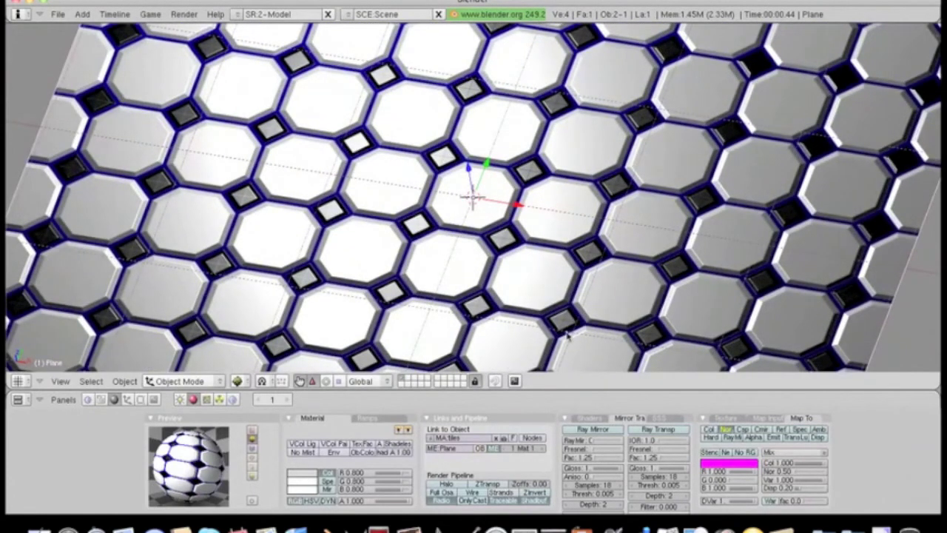
{"action": "left_click", "coordinate": [778, 472]}
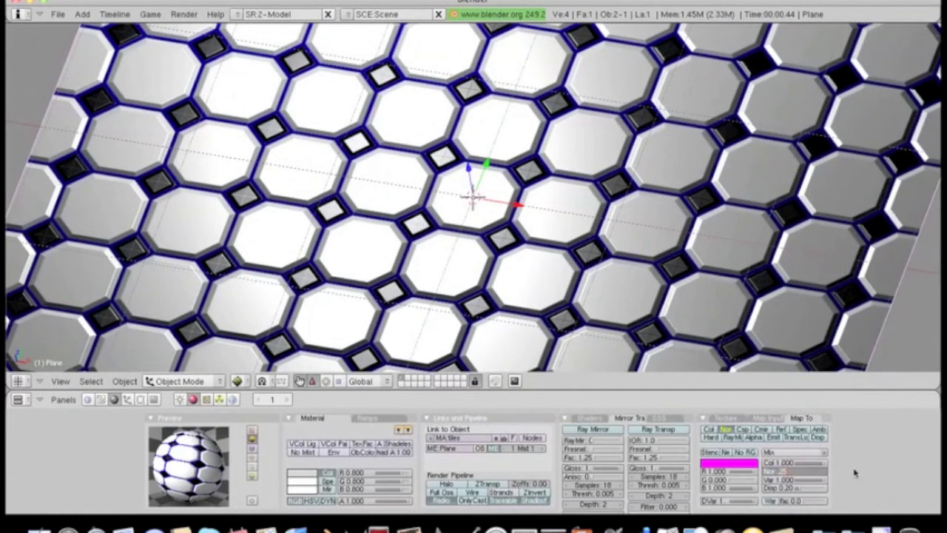
{"action": "type", "text": "0.25"}
{"action": "key", "text": "Return"}
{"action": "middle_click_drag", "start_coordinate": [607, 271], "coordinate": [497, 218]}
{"action": "scroll", "coordinate": [507, 244], "scroll_direction": "down", "scroll_amount": 1}
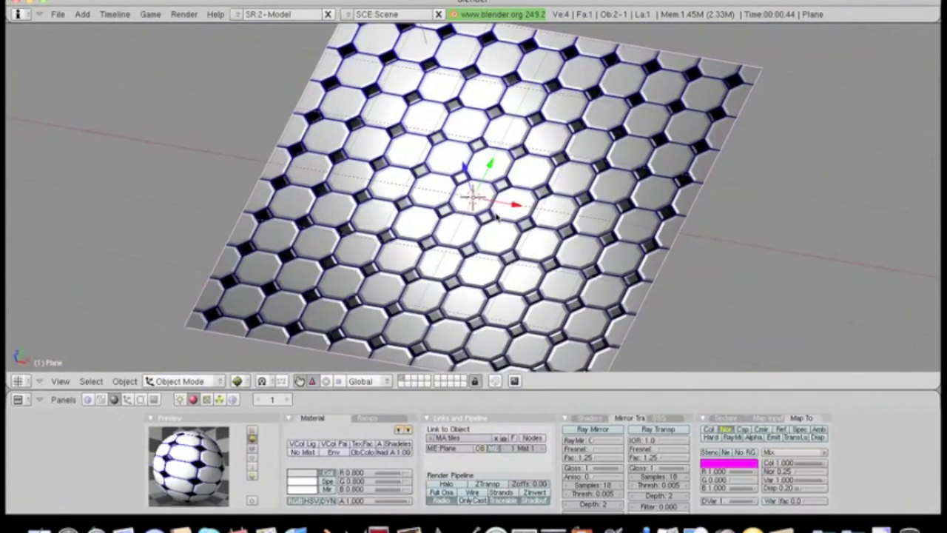
{"action": "left_click", "coordinate": [728, 418]}
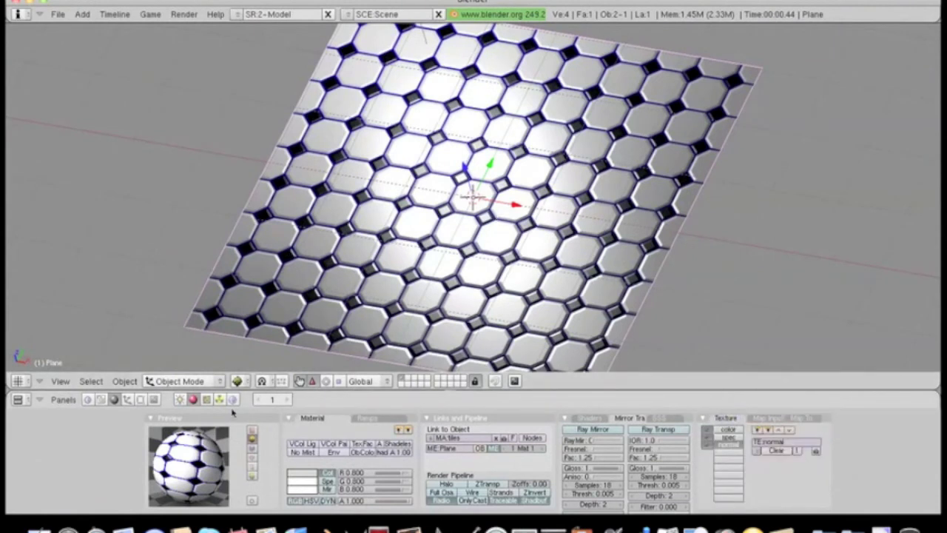
Add a new Image-type texture in the empty slot below normal.
{"action": "left_click", "coordinate": [207, 400]}
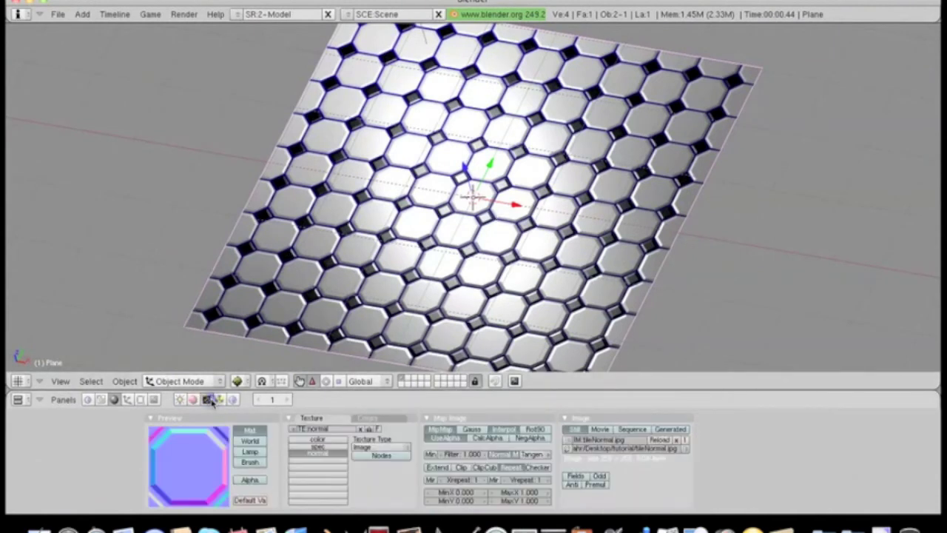
{"action": "left_click", "coordinate": [313, 459]}
{"action": "left_click", "coordinate": [317, 429]}
{"action": "left_click", "coordinate": [373, 447]}
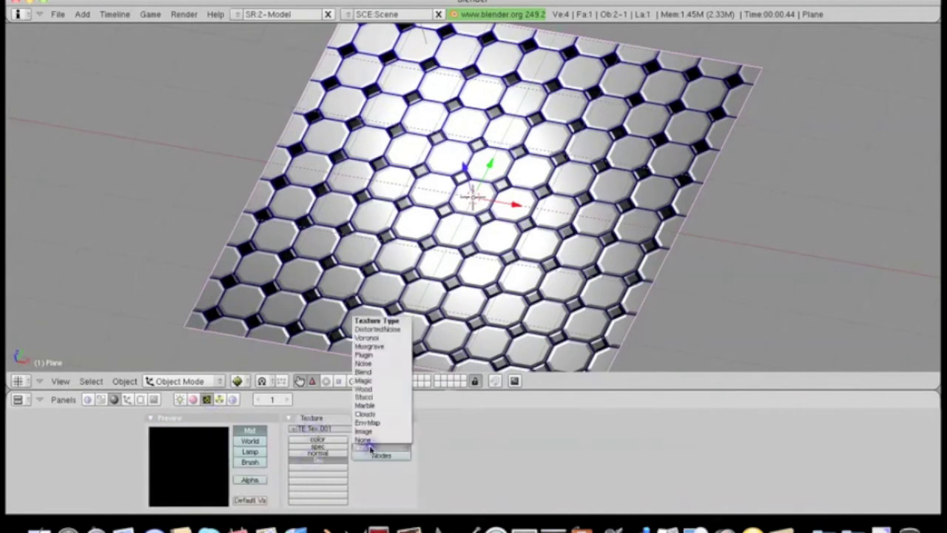
{"action": "left_click", "coordinate": [372, 434]}
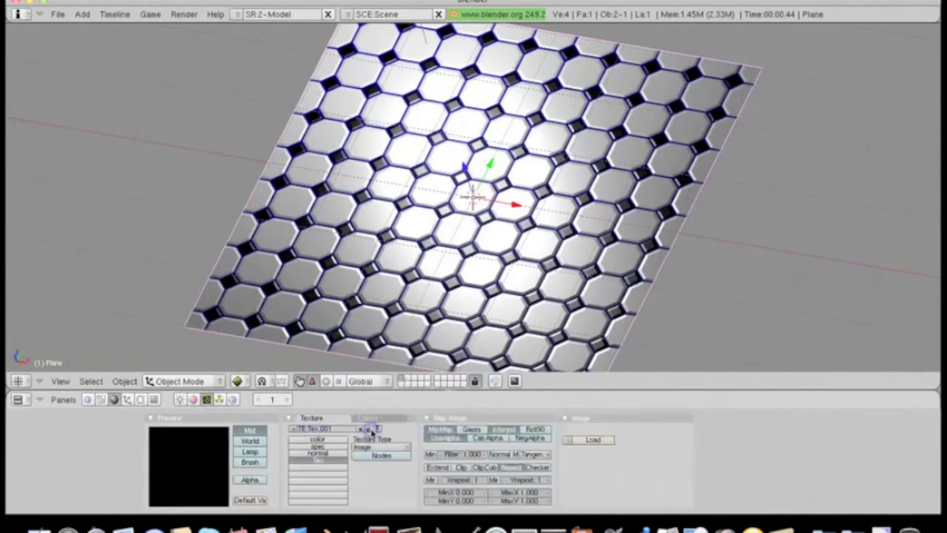
Load DifClouds.png from Desktop/TextureTutorialTest/images into the new texture.
{"action": "left_click", "coordinate": [579, 441]}
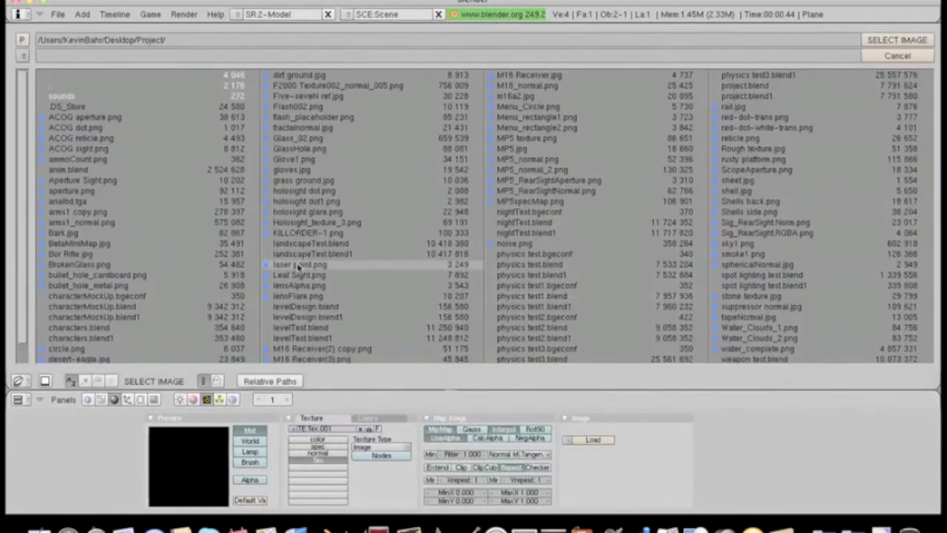
{"action": "left_click", "coordinate": [124, 86]}
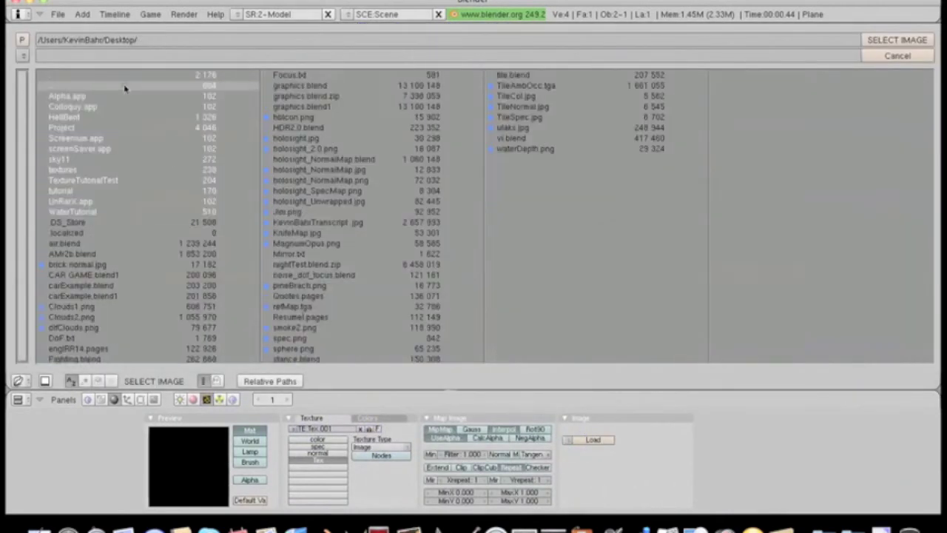
{"action": "left_click", "coordinate": [112, 179]}
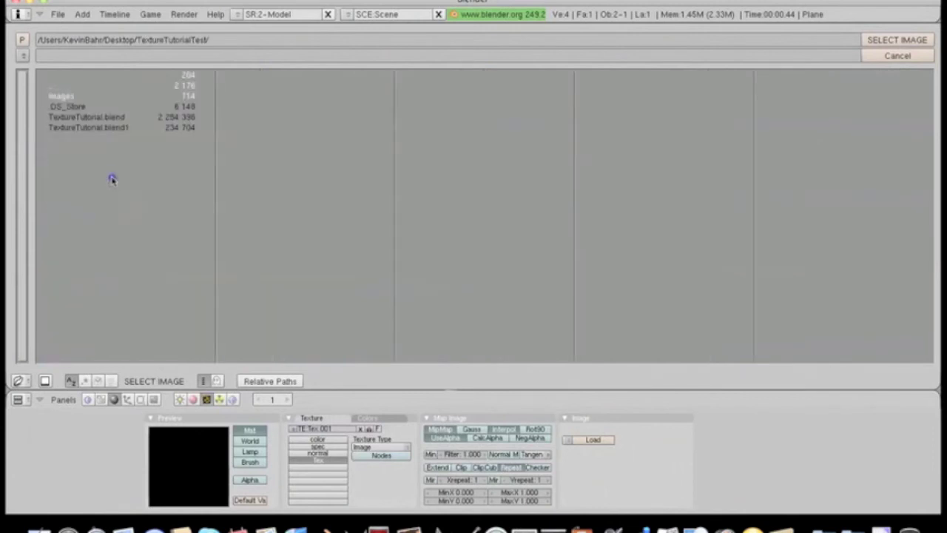
{"action": "left_click", "coordinate": [91, 96]}
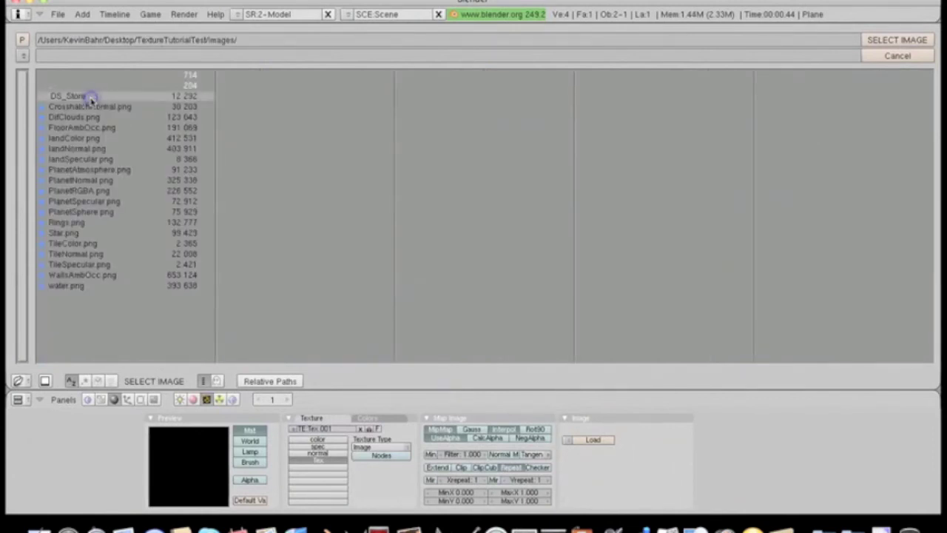
{"action": "left_click", "coordinate": [83, 117]}
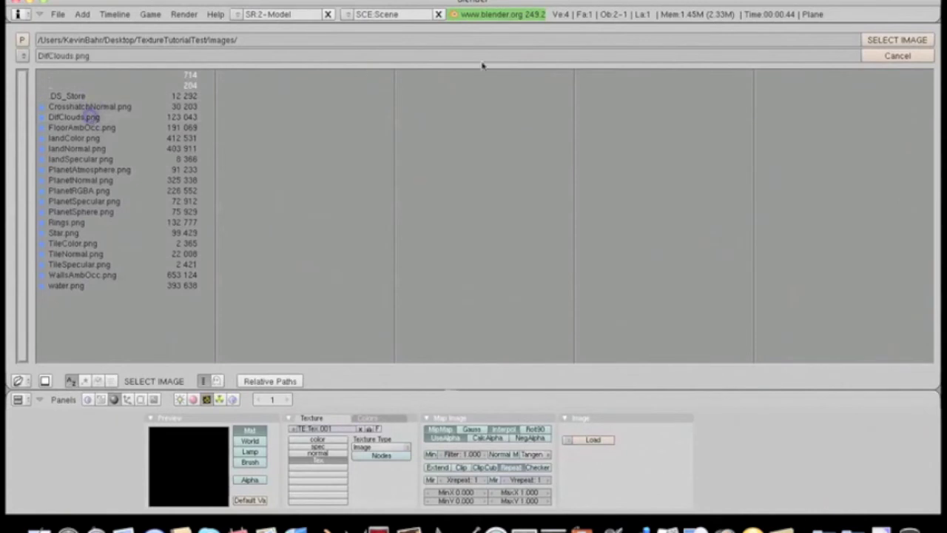
{"action": "left_click", "coordinate": [893, 39]}
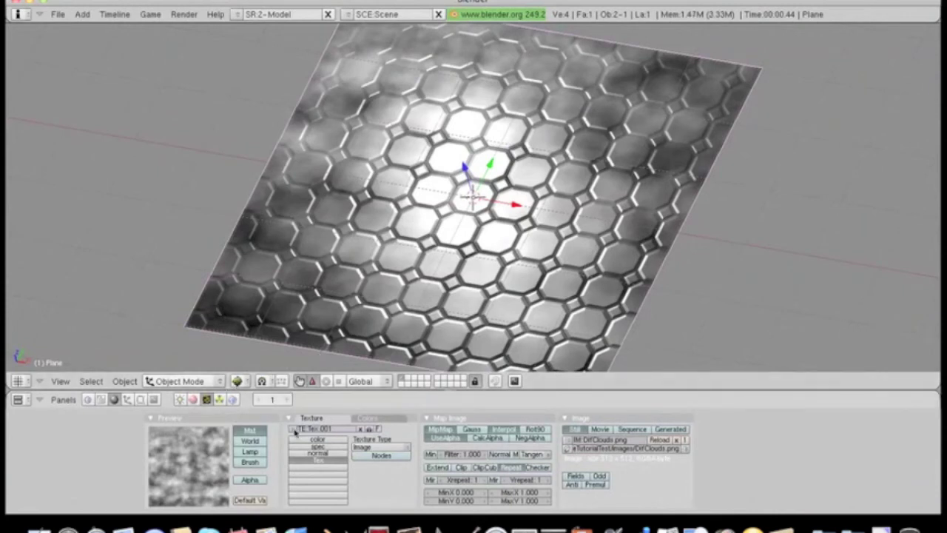
{"action": "left_click", "coordinate": [323, 429]}
Name the new texture 'spec2' and show its Map To settings in the material.
{"action": "key", "text": "Return"}
{"action": "left_click", "coordinate": [193, 399]}
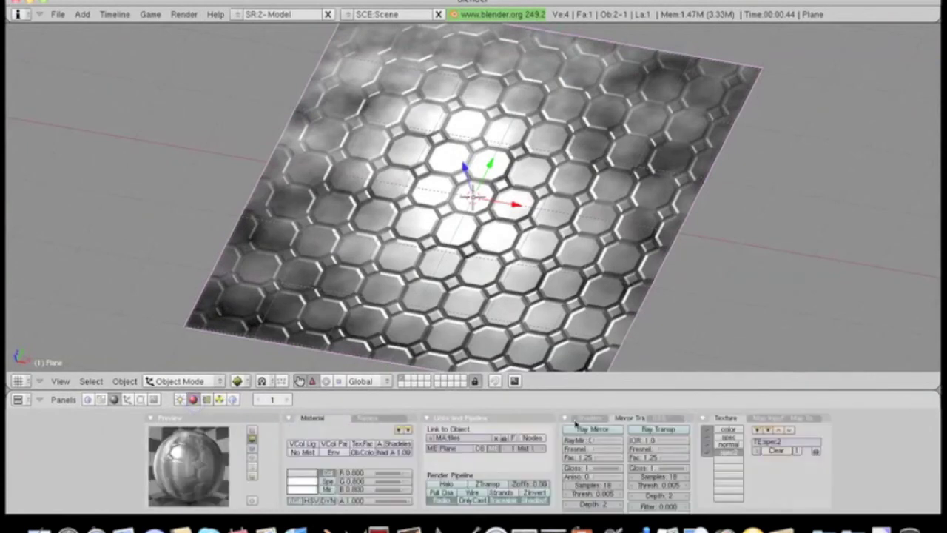
{"action": "left_click", "coordinate": [762, 419]}
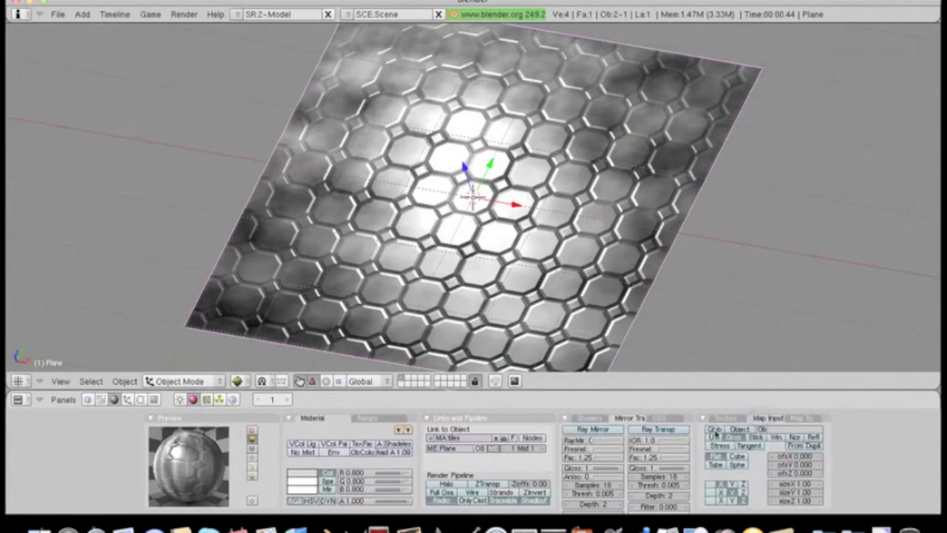
{"action": "left_click", "coordinate": [800, 419]}
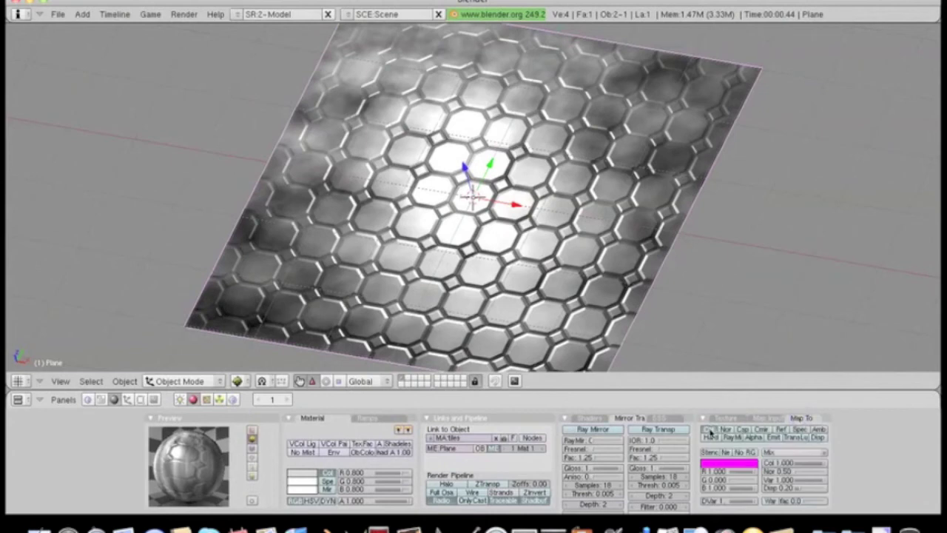
Turn off Col, set blend mode to Multiply, and enable Csp, Ref and Spec.
{"action": "left_click", "coordinate": [709, 429]}
{"action": "left_click", "coordinate": [794, 451]}
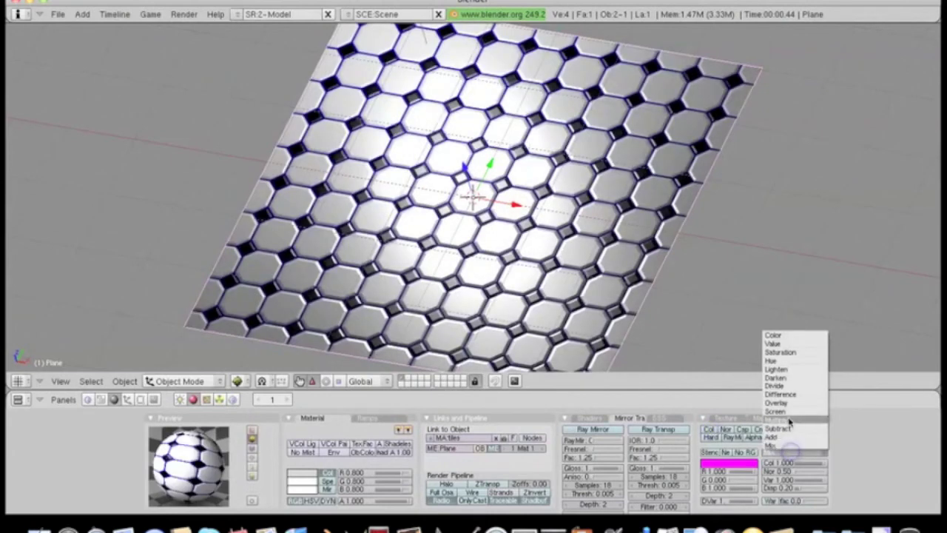
{"action": "left_click", "coordinate": [789, 420]}
{"action": "left_click", "coordinate": [742, 429]}
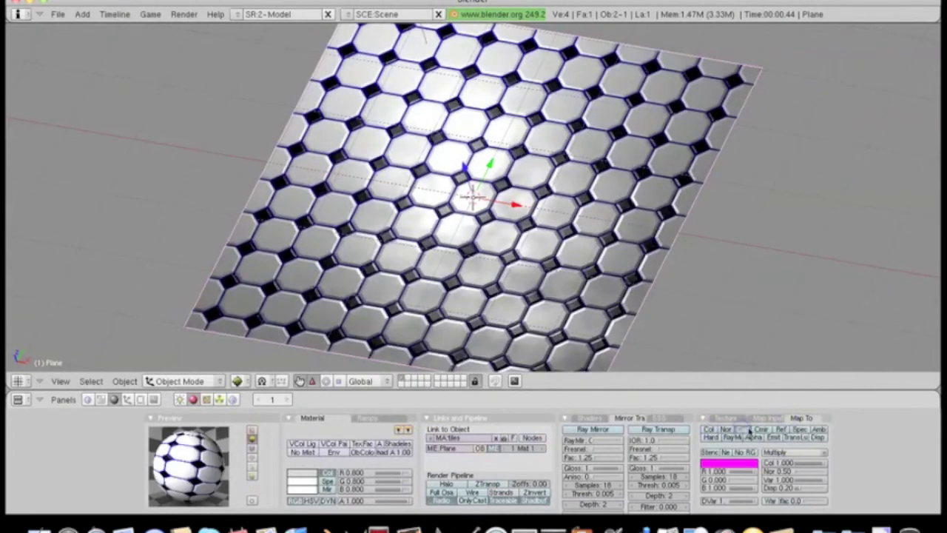
{"action": "left_click", "coordinate": [781, 429]}
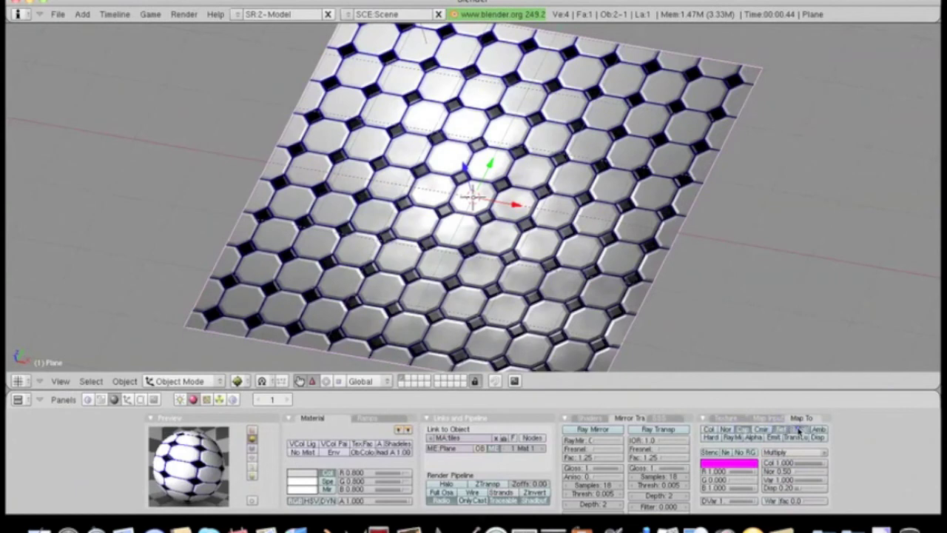
{"action": "left_click", "coordinate": [799, 430]}
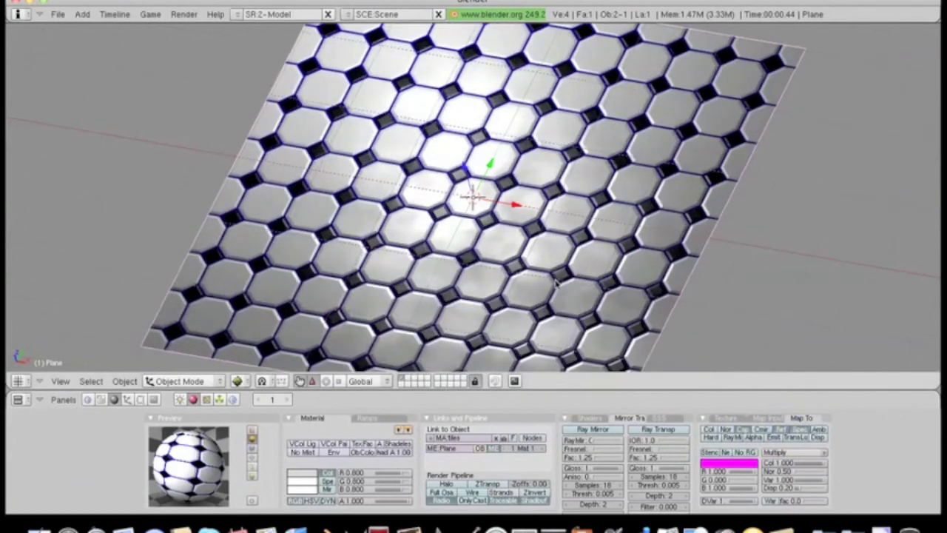
{"action": "key", "text": "s"}
{"action": "left_click", "coordinate": [560, 271]}
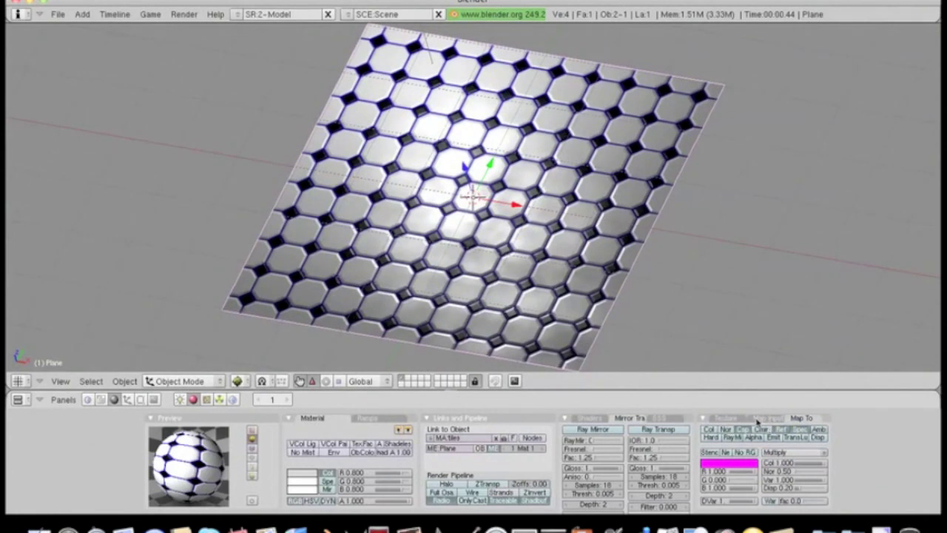
{"action": "left_click", "coordinate": [758, 418]}
Set the grime texture's sizeX and sizeY to 5.
{"action": "left_click", "coordinate": [794, 484]}
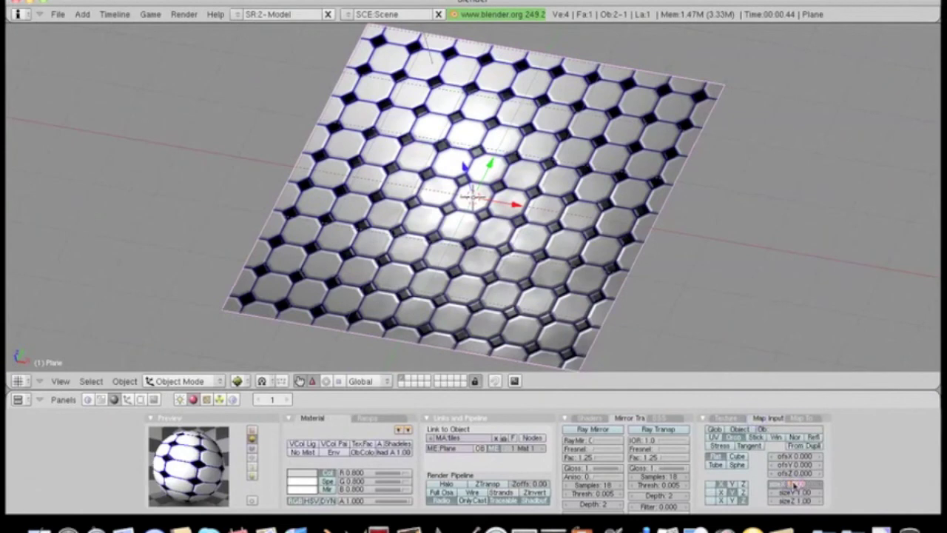
{"action": "type", "text": "5"}
{"action": "key", "text": "Return"}
{"action": "left_click", "coordinate": [794, 492]}
{"action": "type", "text": "5"}
{"action": "key", "text": "Return"}
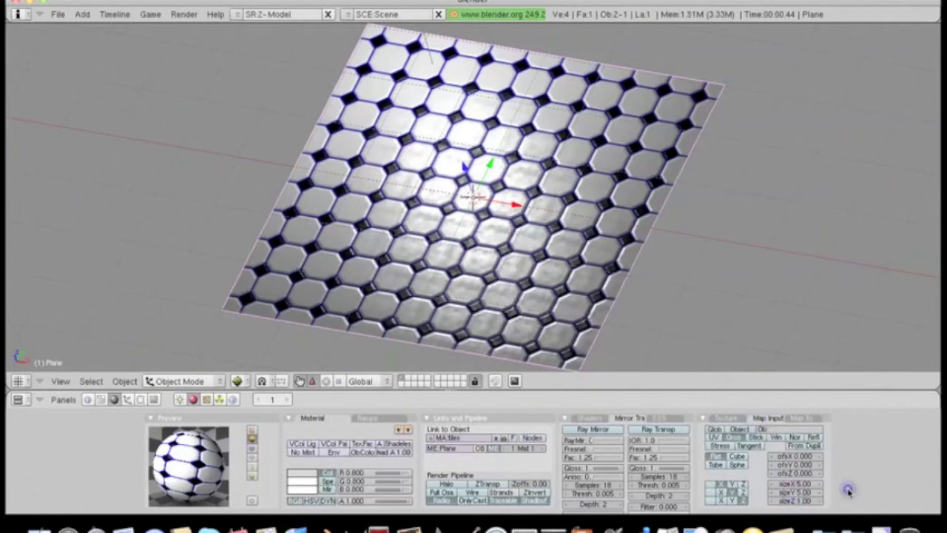
{"action": "scroll", "coordinate": [598, 328], "scroll_direction": "up", "scroll_amount": 6}
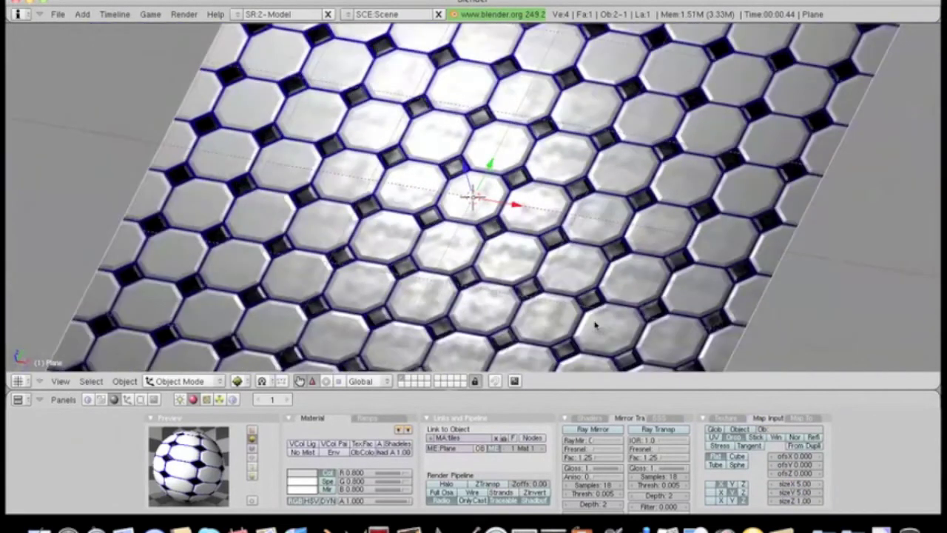
{"action": "scroll", "coordinate": [598, 328], "scroll_direction": "down", "scroll_amount": 4}
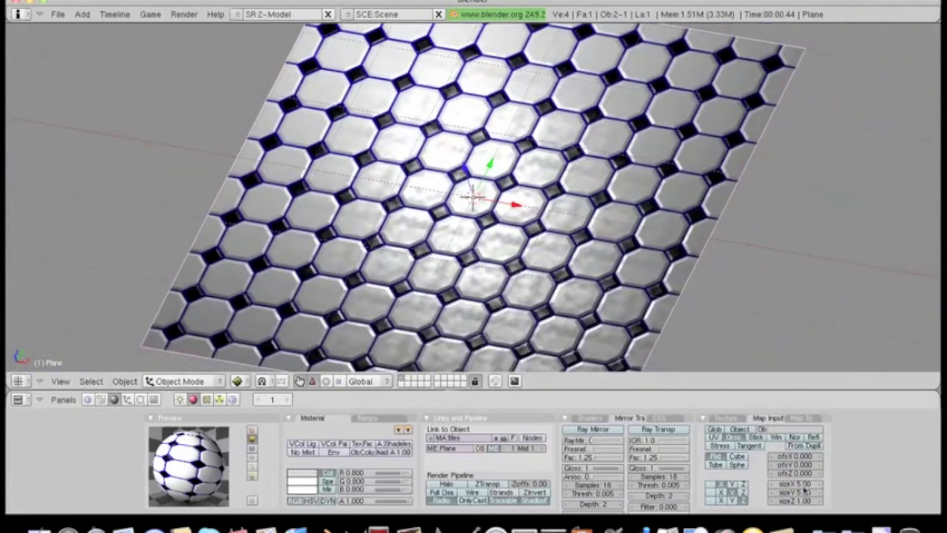
Change both sizes to 3.20, then deselect and view the tiled plane from above.
{"action": "left_click", "coordinate": [798, 484]}
{"action": "type", "text": "3.2"}
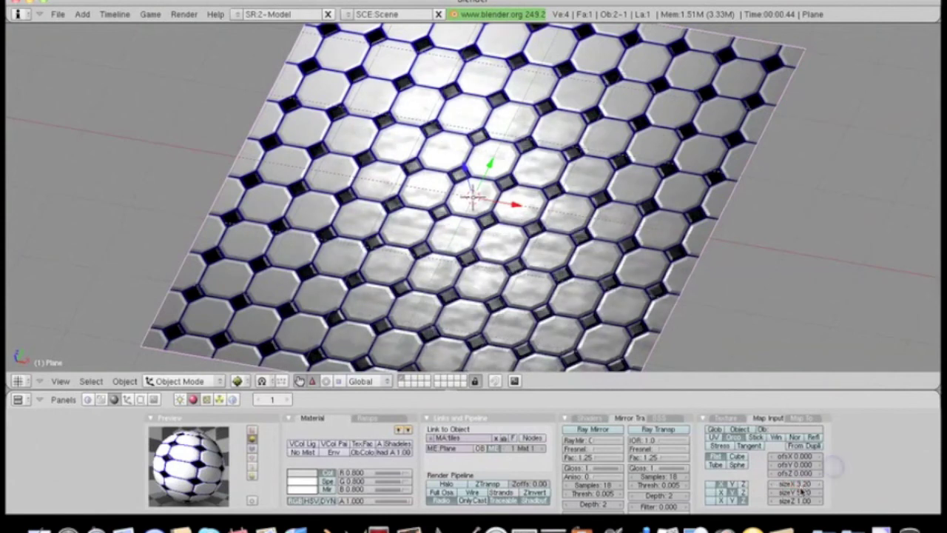
{"action": "key", "text": "Tab"}
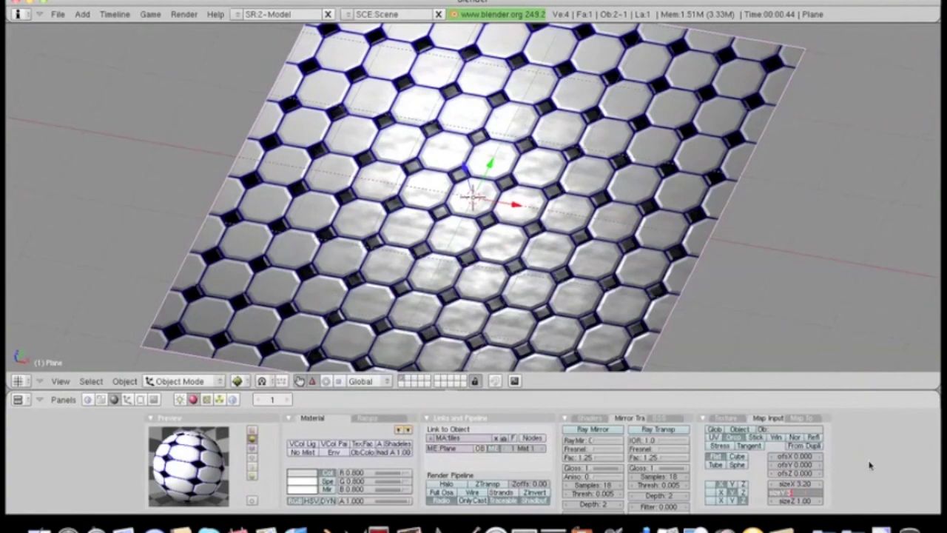
{"action": "type", "text": "3.2"}
{"action": "key", "text": "Return"}
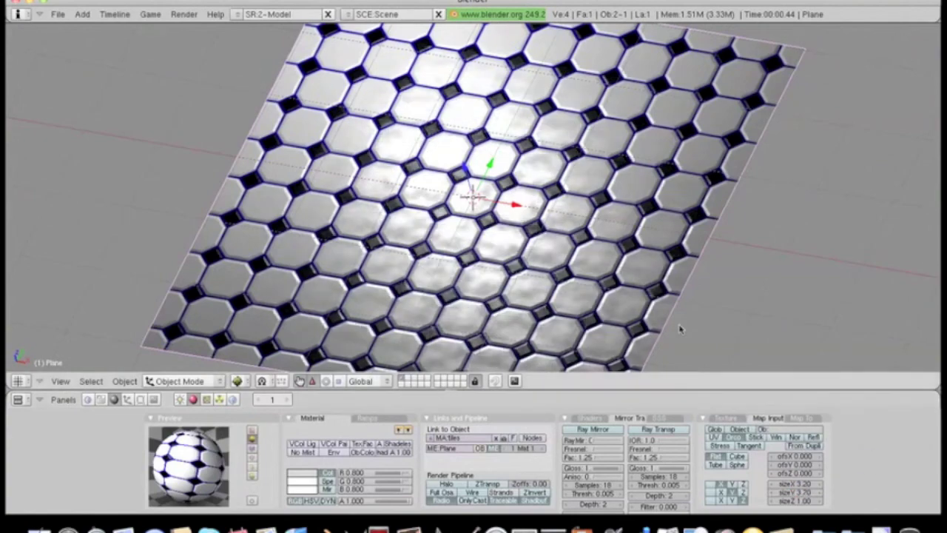
{"action": "middle_click_drag", "start_coordinate": [581, 268], "coordinate": [557, 259]}
{"action": "scroll", "coordinate": [556, 259], "scroll_direction": "up", "scroll_amount": 4}
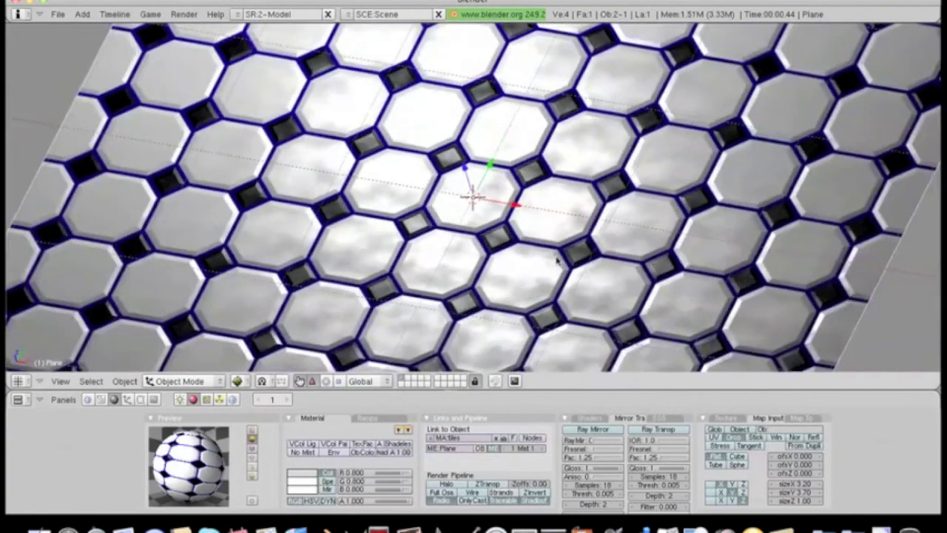
{"action": "key", "text": "a"}
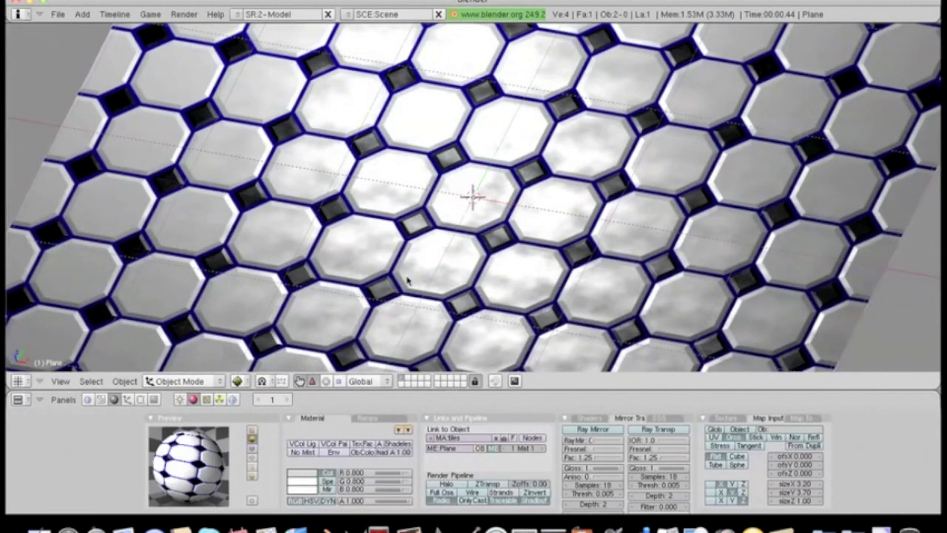
{"action": "mouse_move", "coordinate": [349, 237]}
{"action": "middle_mouse_down"}
{"action": "mouse_move", "coordinate": [402, 302]}
{"action": "mouse_move", "coordinate": [404, 271]}
{"action": "mouse_move", "coordinate": [377, 232]}
{"action": "mouse_move", "coordinate": [303, 222]}
{"action": "mouse_move", "coordinate": [390, 220]}
{"action": "mouse_move", "coordinate": [384, 255]}
{"action": "mouse_move", "coordinate": [366, 264]}
{"action": "mouse_move", "coordinate": [349, 214]}
{"action": "mouse_move", "coordinate": [418, 229]}
{"action": "mouse_move", "coordinate": [385, 249]}
{"action": "mouse_move", "coordinate": [351, 249]}
{"action": "middle_mouse_up"}
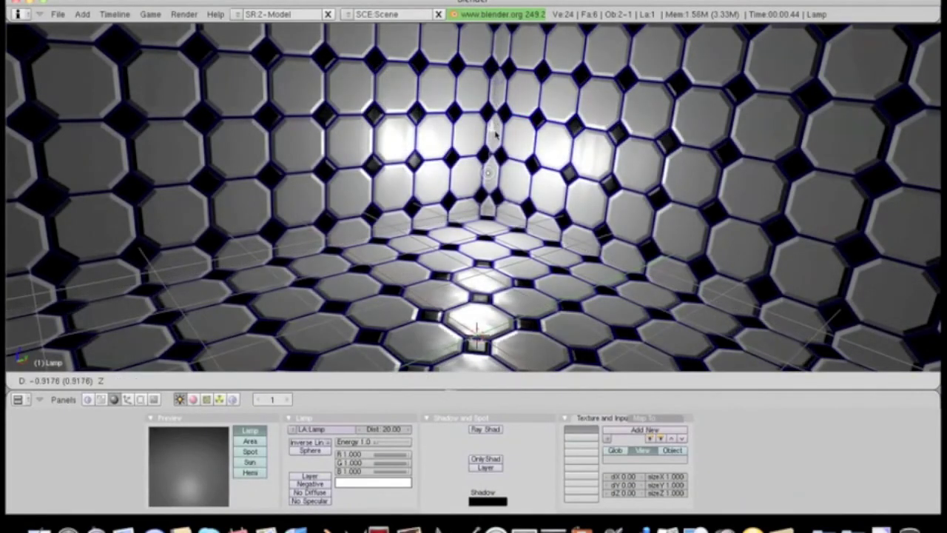
Confirm the lamp's lowered position and select the tiled plane.
{"action": "left_click", "coordinate": [496, 140]}
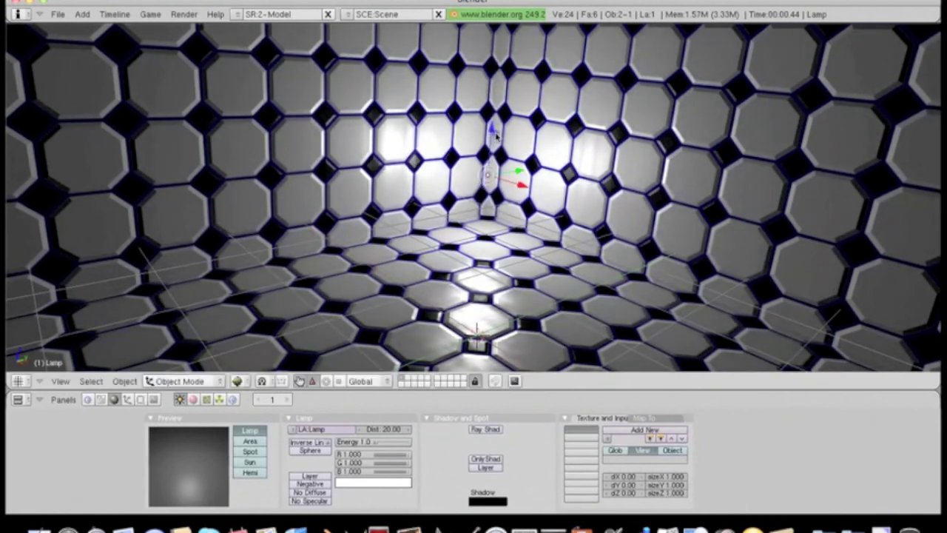
{"action": "right_click", "coordinate": [405, 144]}
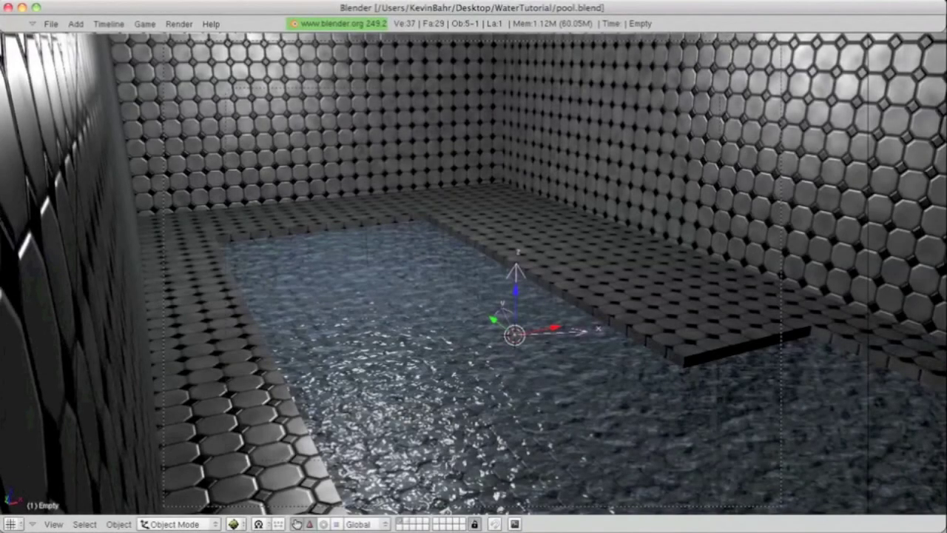
Deselect the Empty and run the pool scene in the game engine.
{"action": "key", "text": "a"}
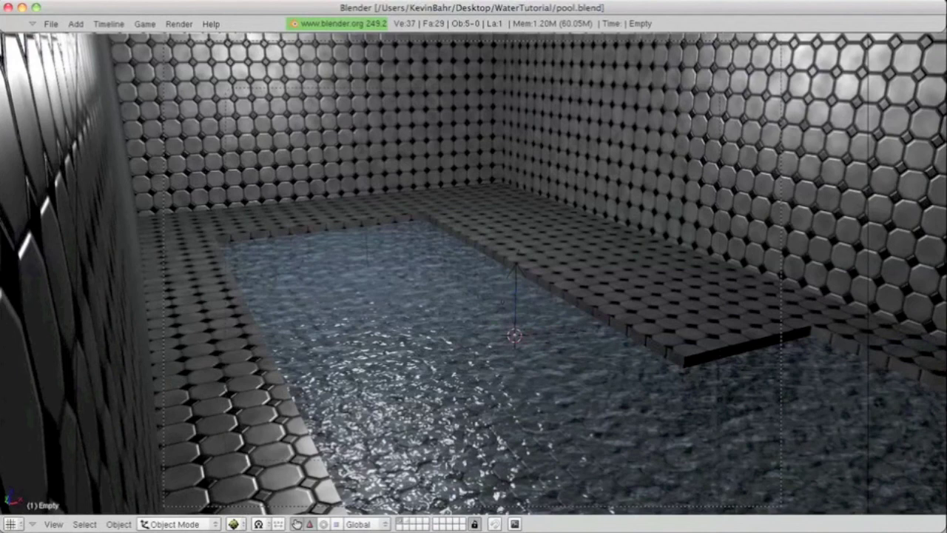
{"action": "key", "text": "p"}
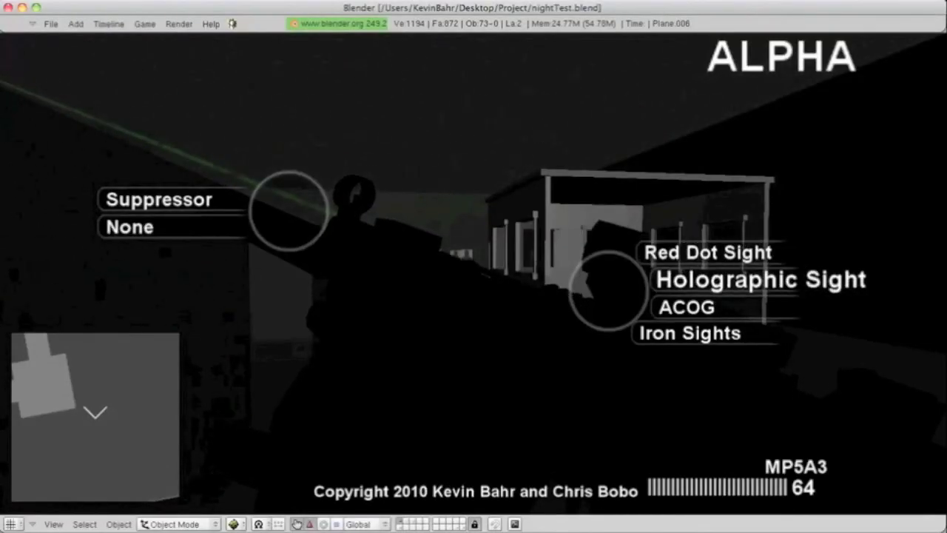
Close the attachment menu, walk toward the building, and aim down the sight at targets.
{"action": "key", "text": "Return"}
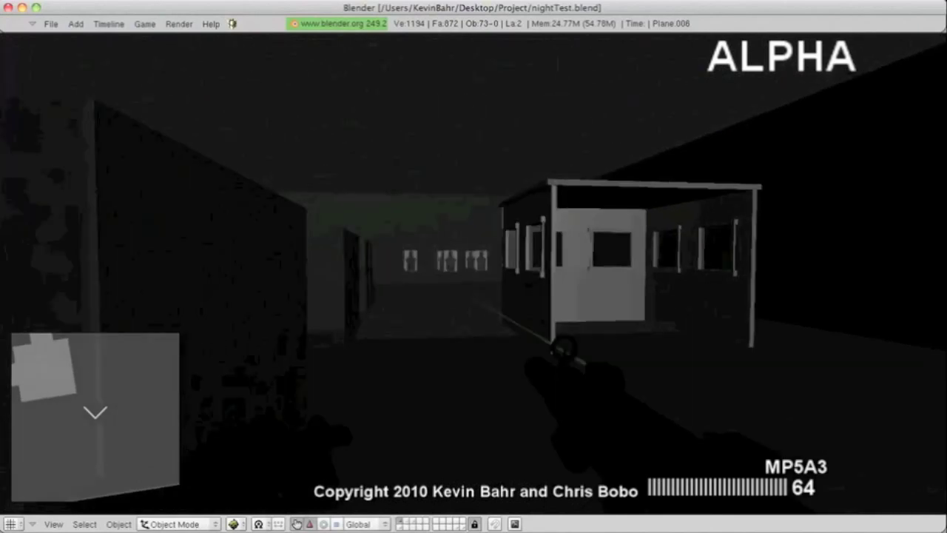
{"action": "key", "text": "w"}
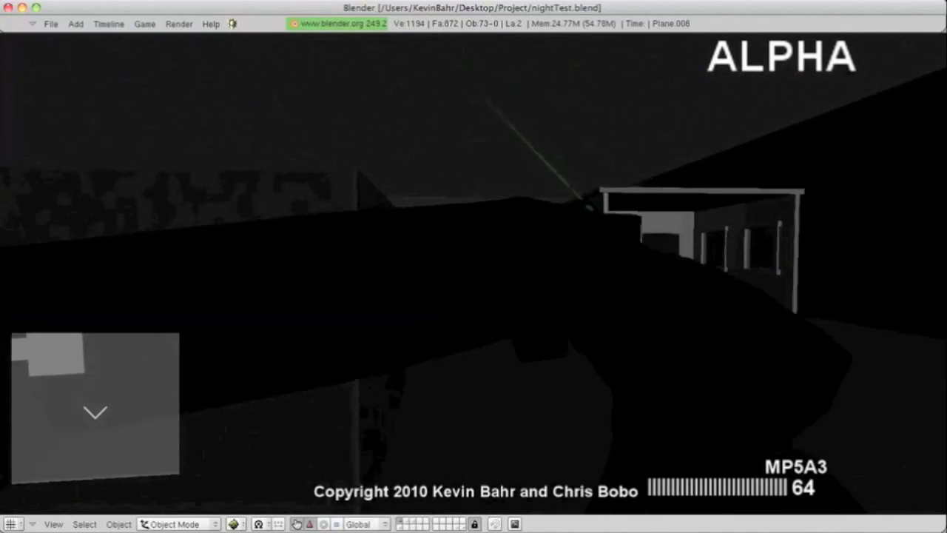
{"action": "right_click", "coordinate": [473, 267]}
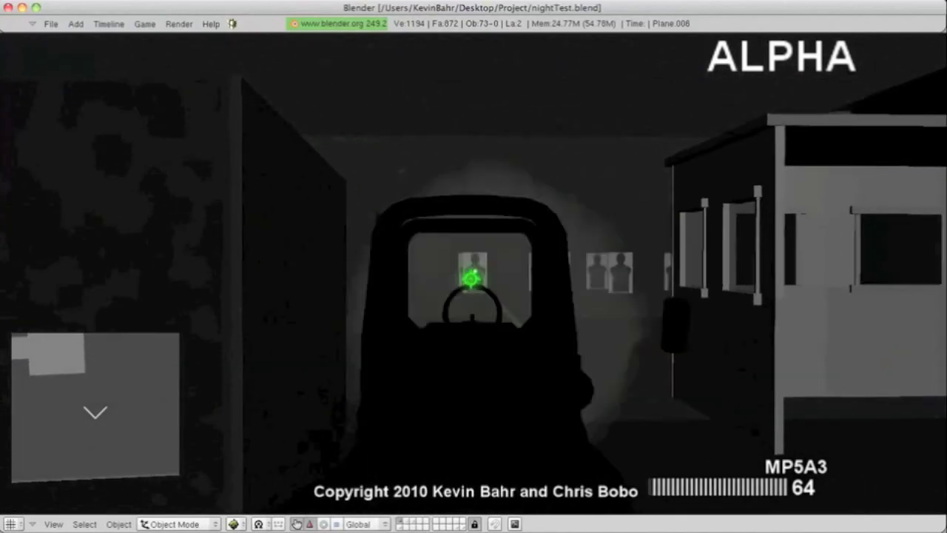
{"action": "key", "text": "w"}
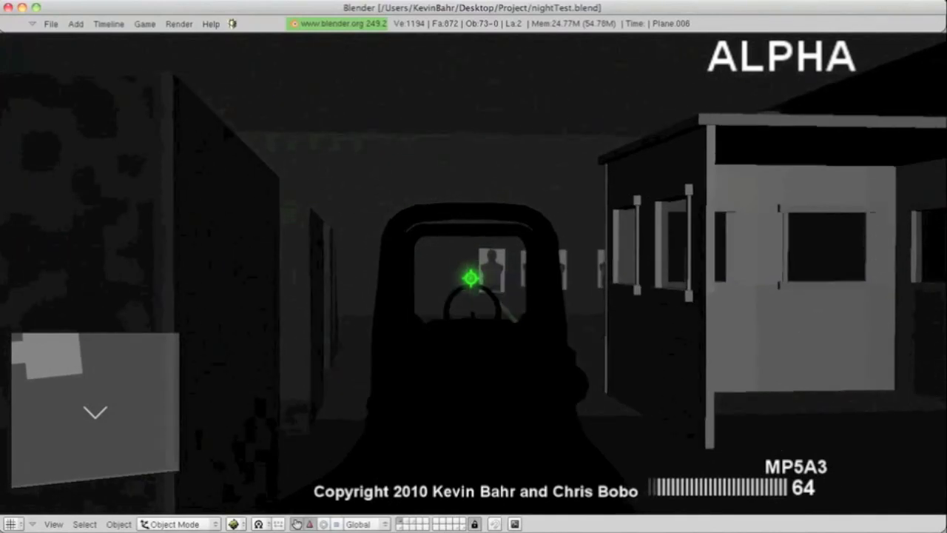